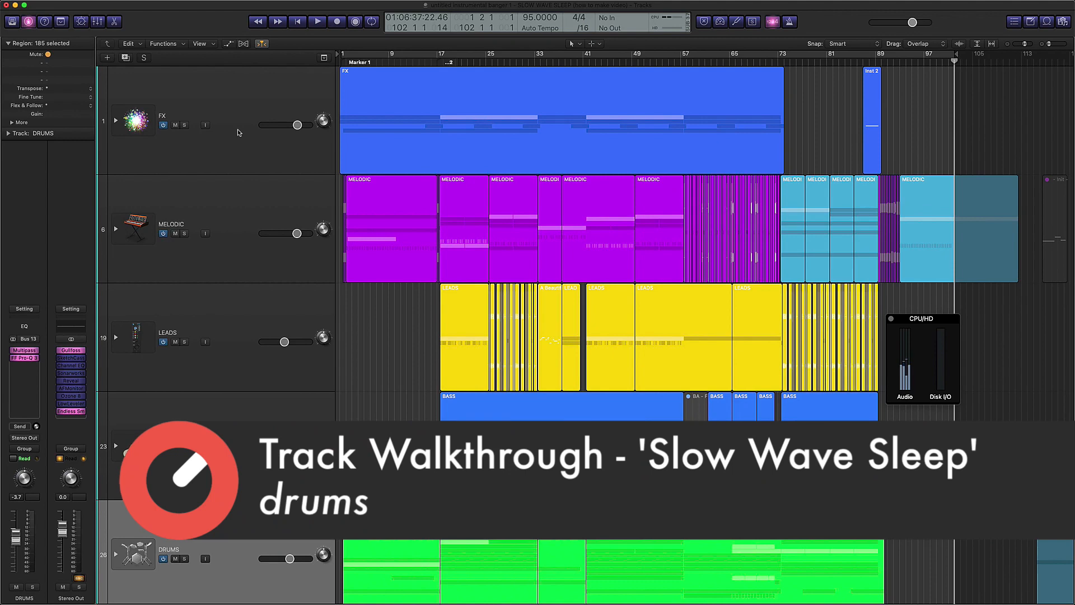
- Locate the DRUMS track stack below the BASS track and expand it to show its individual tracks
{"action": "scroll", "coordinate": [267, 542], "scroll_direction": "down", "scroll_amount": 3}
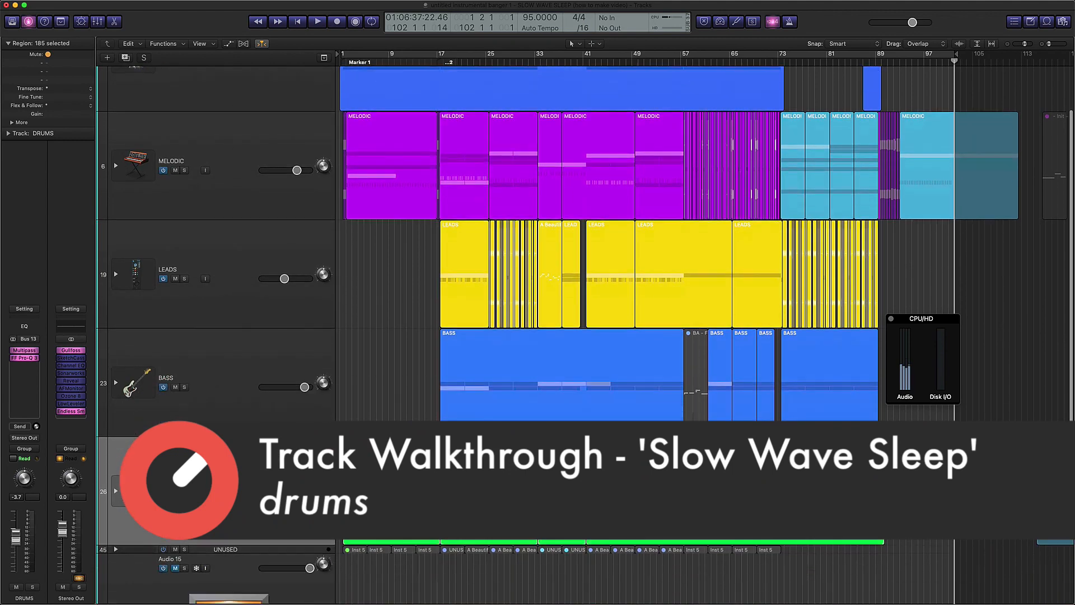
{"action": "scroll", "coordinate": [267, 562], "scroll_direction": "up", "scroll_amount": 3}
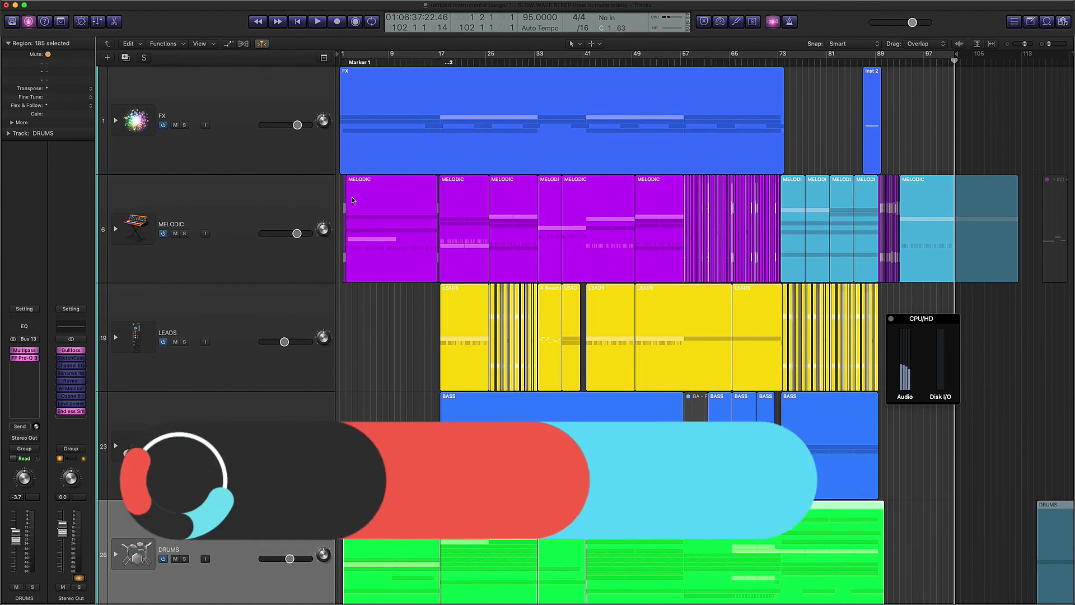
{"action": "scroll", "coordinate": [355, 400], "scroll_direction": "down", "scroll_amount": 10}
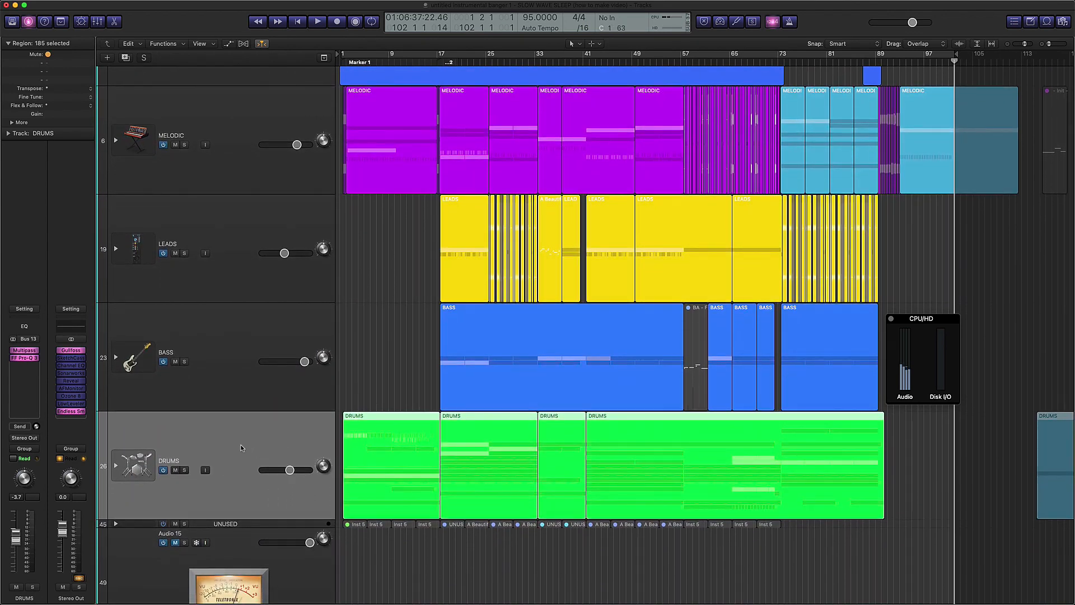
{"action": "scroll", "coordinate": [427, 464], "scroll_direction": "up", "scroll_amount": 4}
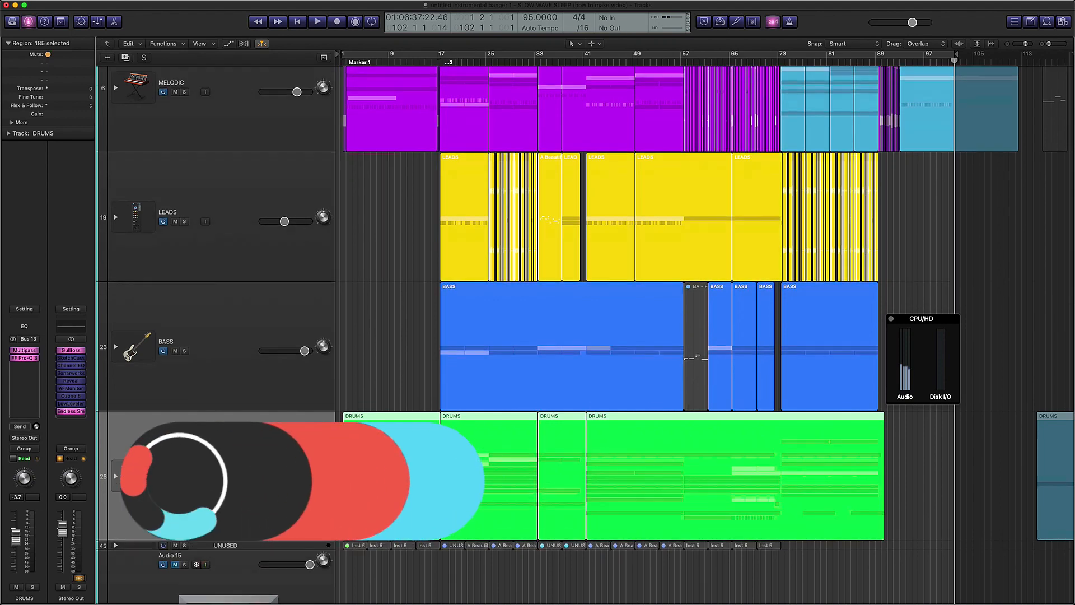
{"action": "left_click", "coordinate": [115, 482]}
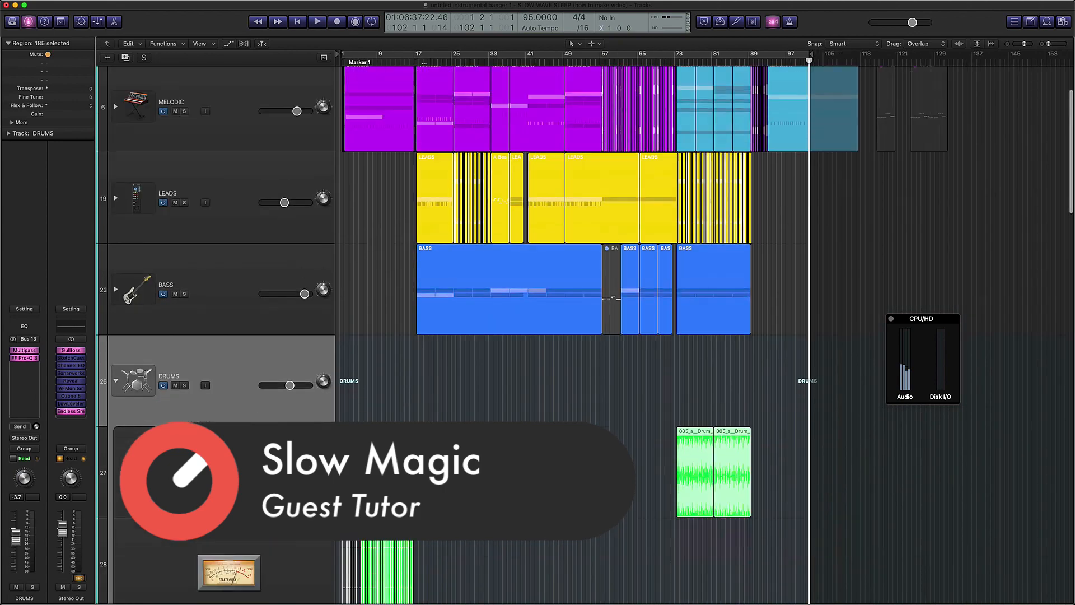
- Look through the individual tracks and regions inside the DRUMS stack, at a reduced track height
{"action": "scroll", "coordinate": [593, 336], "scroll_direction": "down", "scroll_amount": 15}
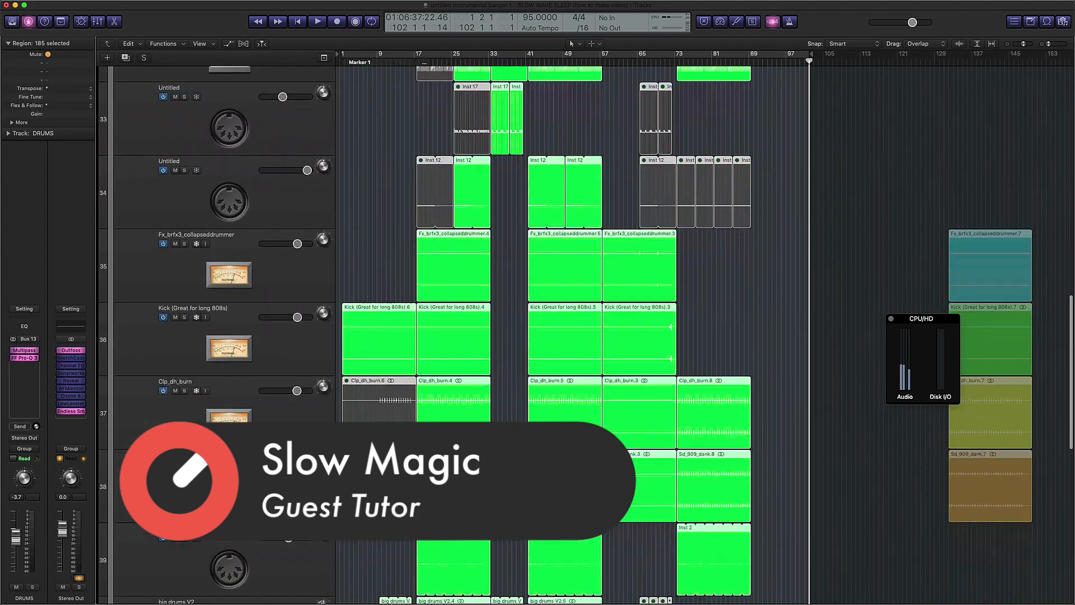
{"action": "scroll", "coordinate": [230, 398], "scroll_direction": "down", "scroll_amount": 10}
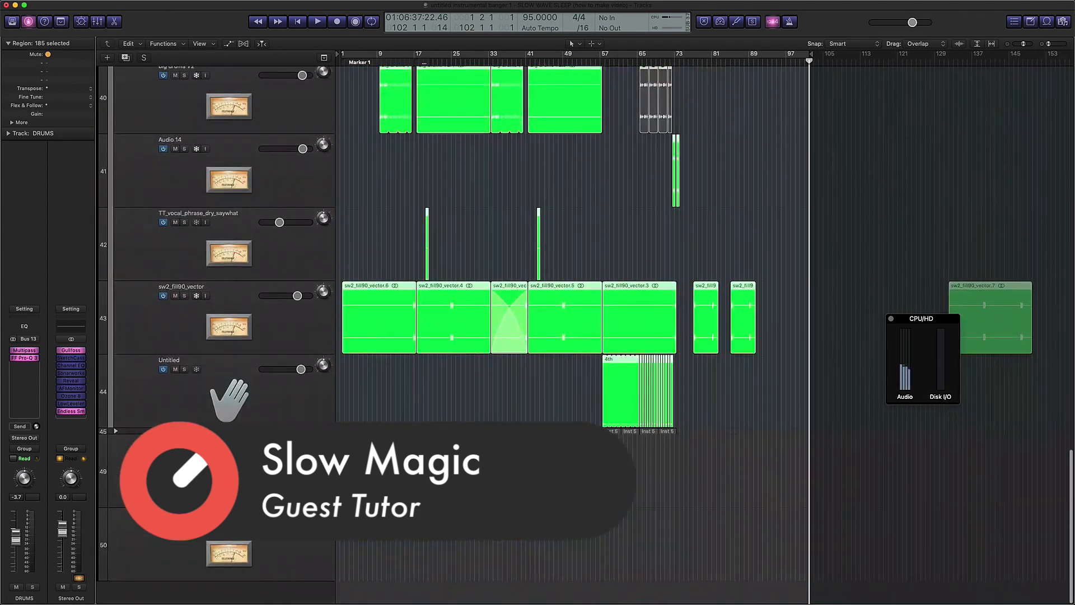
{"action": "scroll", "coordinate": [228, 390], "scroll_direction": "up", "scroll_amount": 10}
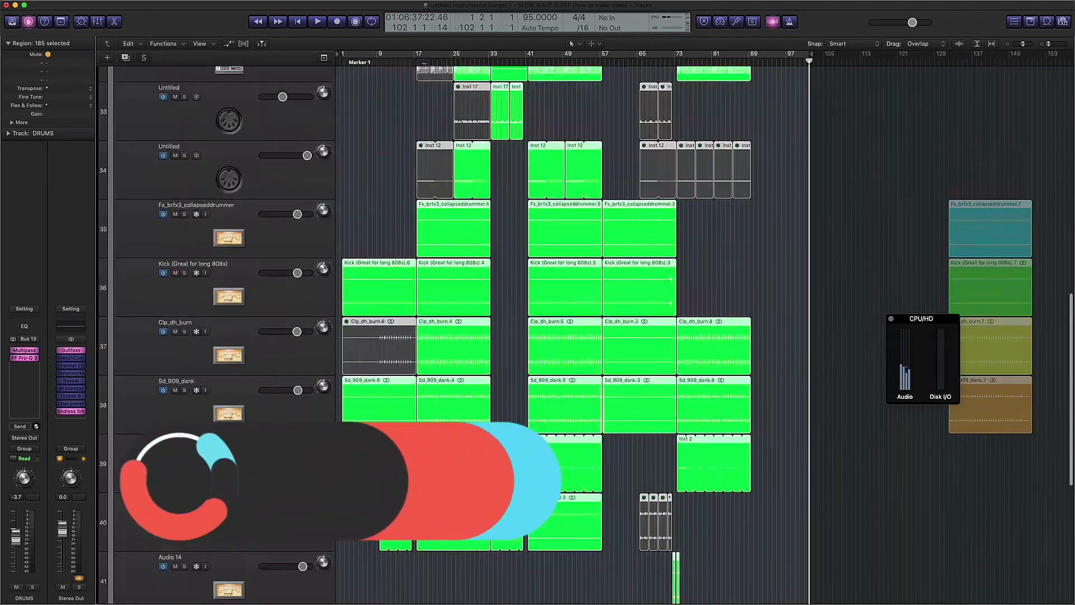
{"action": "scroll", "coordinate": [400, 433], "scroll_direction": "down", "scroll_amount": 2}
{"action": "scroll", "coordinate": [399, 433], "scroll_direction": "down", "scroll_amount": 5}
{"action": "scroll", "coordinate": [399, 433], "scroll_direction": "down", "scroll_amount": 4}
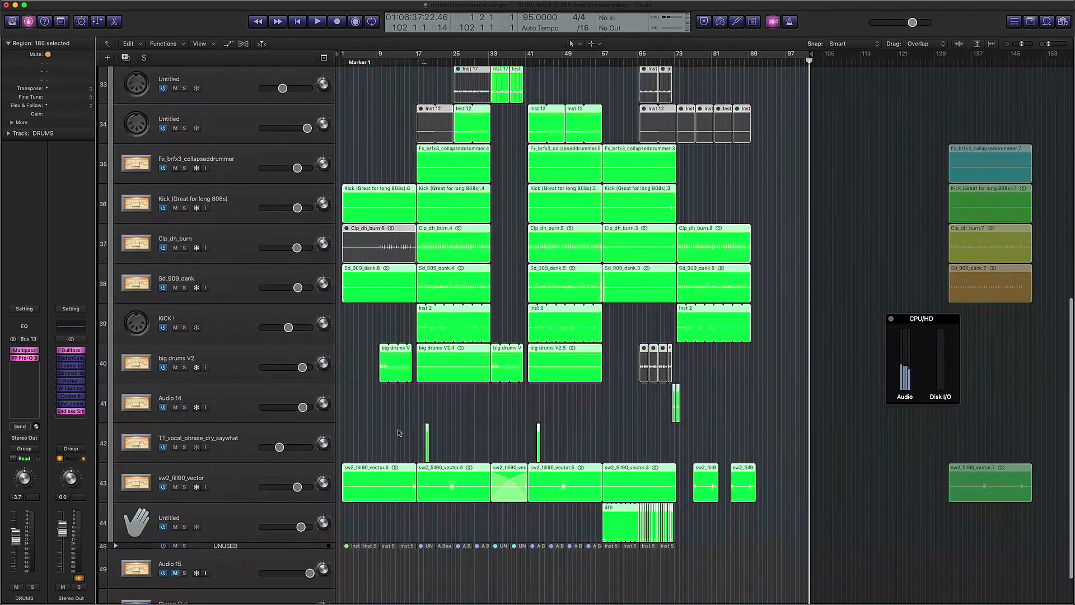
{"action": "scroll", "coordinate": [398, 429], "scroll_direction": "up", "scroll_amount": 5}
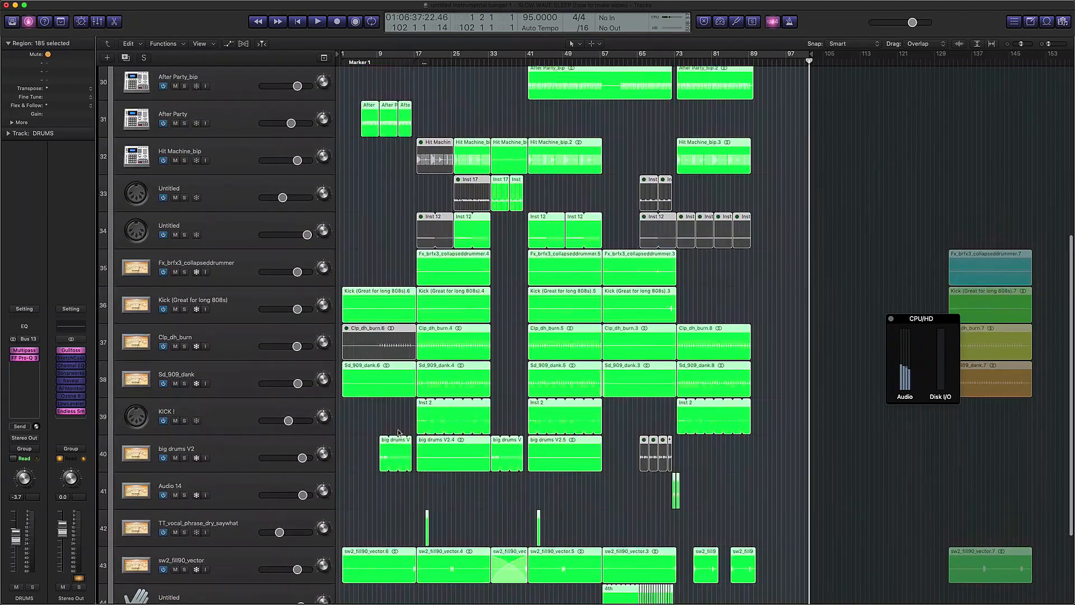
{"action": "scroll", "coordinate": [399, 433], "scroll_direction": "up", "scroll_amount": 8}
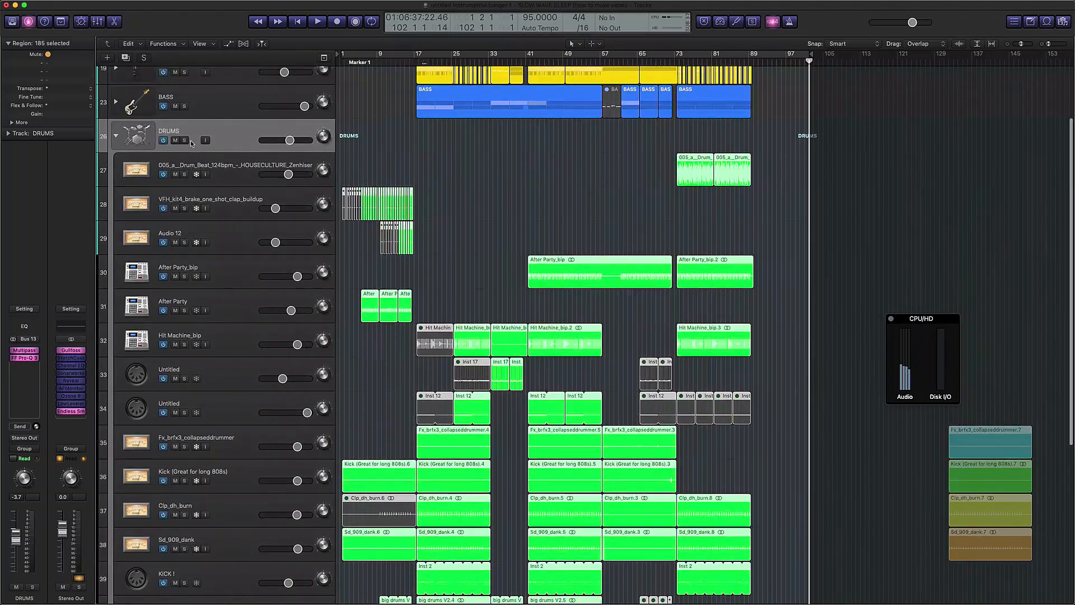
- Solo the DRUMS stack and play the song from the beginning while following the drum tracks in the intro
{"action": "left_click", "coordinate": [185, 141]}
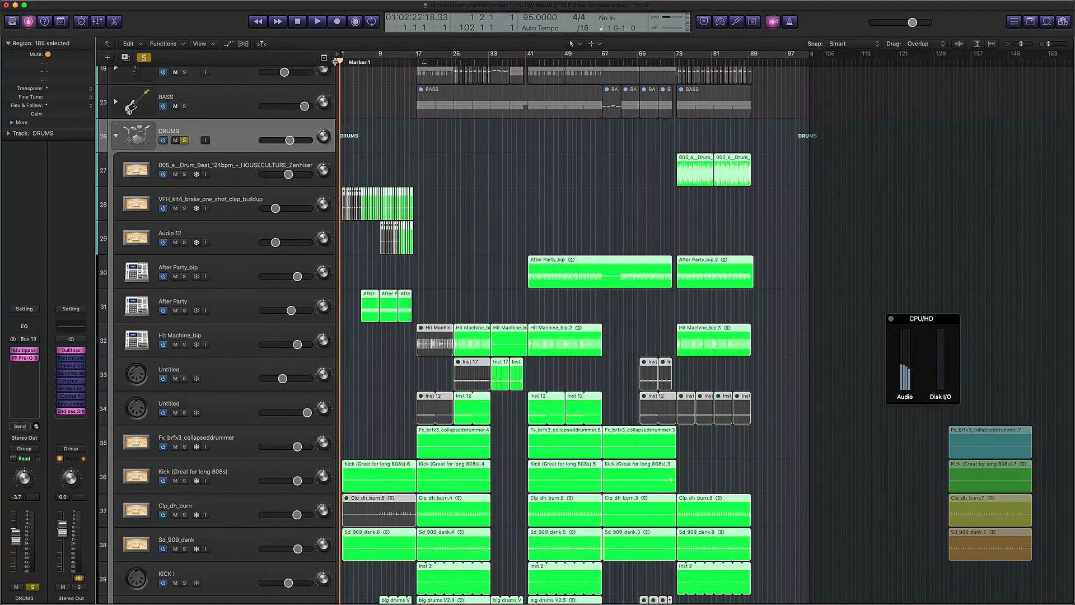
{"action": "key", "text": "space"}
{"action": "scroll", "coordinate": [401, 345], "scroll_direction": "down", "scroll_amount": 3}
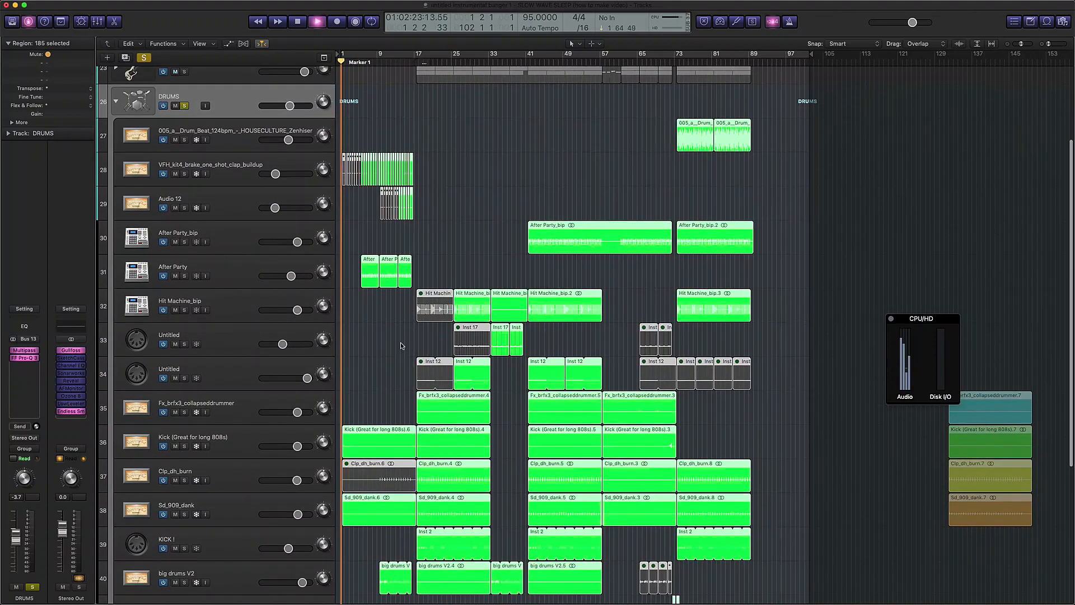
{"action": "scroll", "coordinate": [400, 344], "scroll_direction": "down", "scroll_amount": 2}
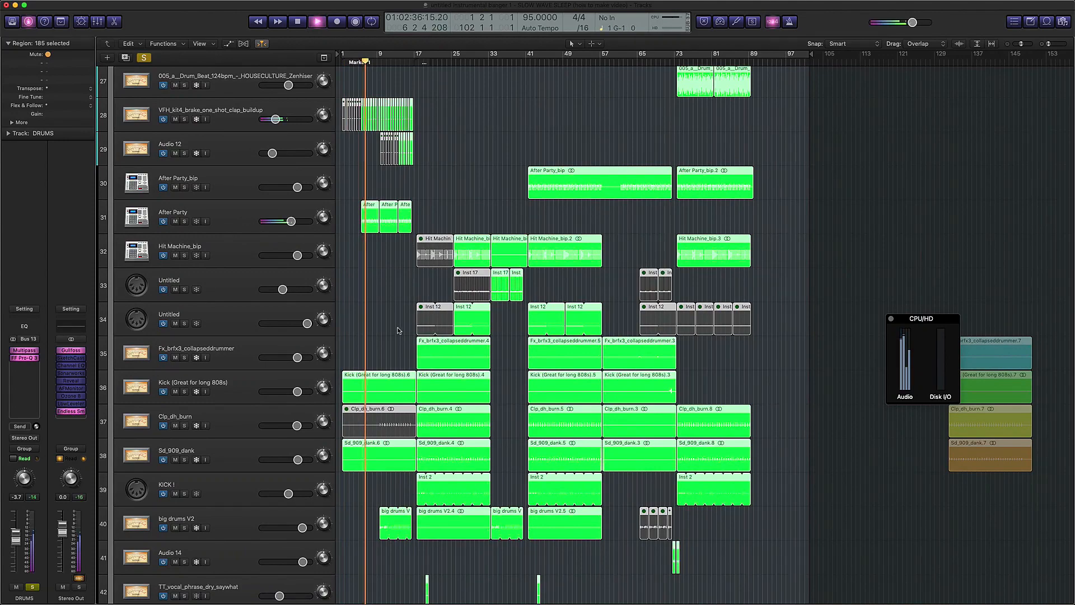
{"action": "scroll", "coordinate": [391, 311], "scroll_direction": "down", "scroll_amount": 6}
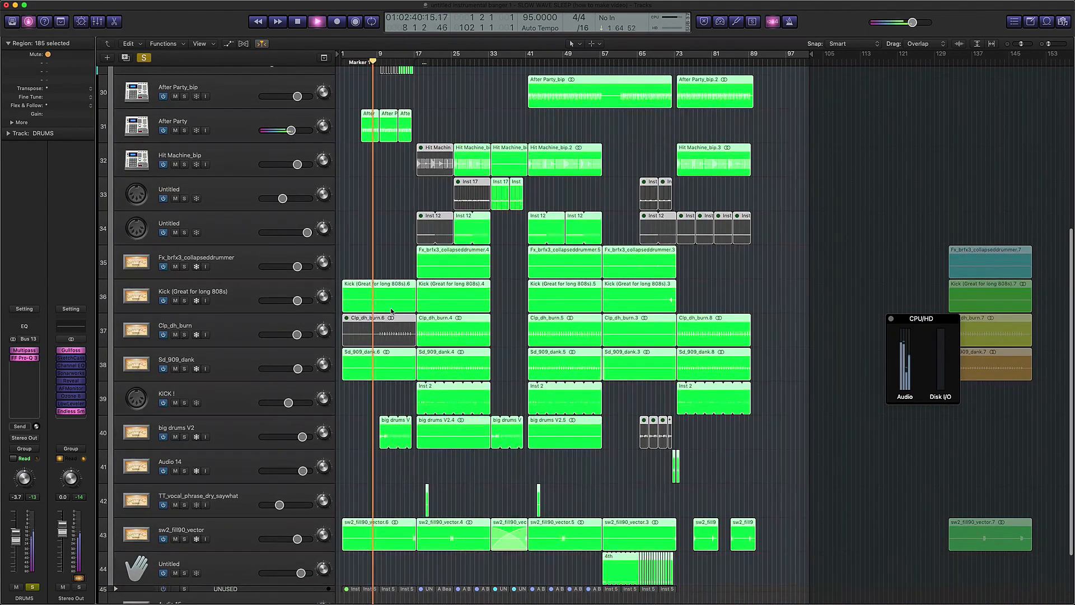
{"action": "scroll", "coordinate": [448, 166], "scroll_direction": "up", "scroll_amount": 4}
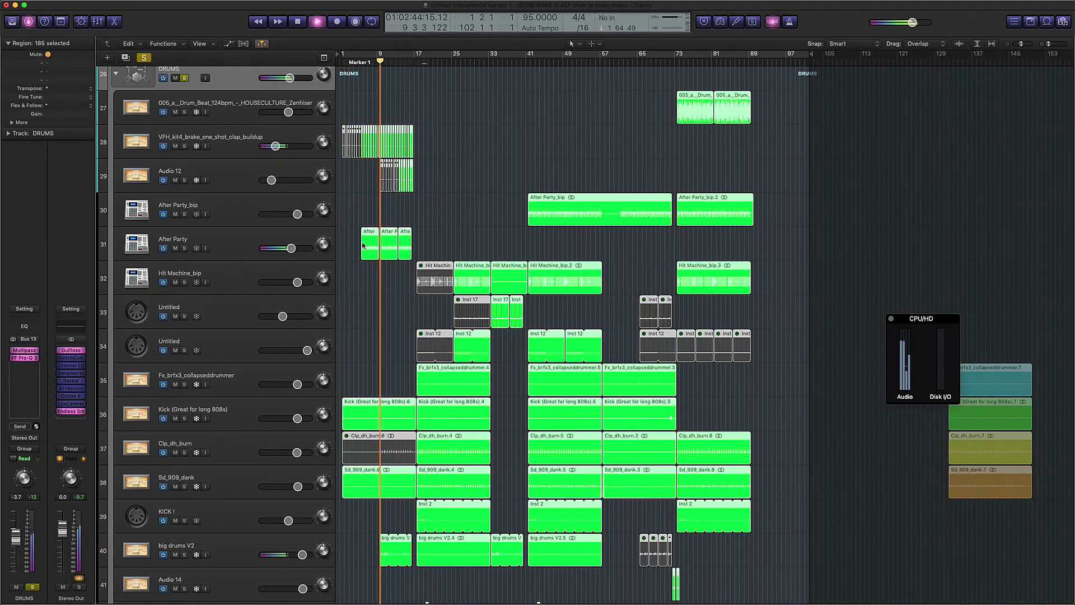
{"action": "scroll", "coordinate": [413, 244], "scroll_direction": "down", "scroll_amount": 7}
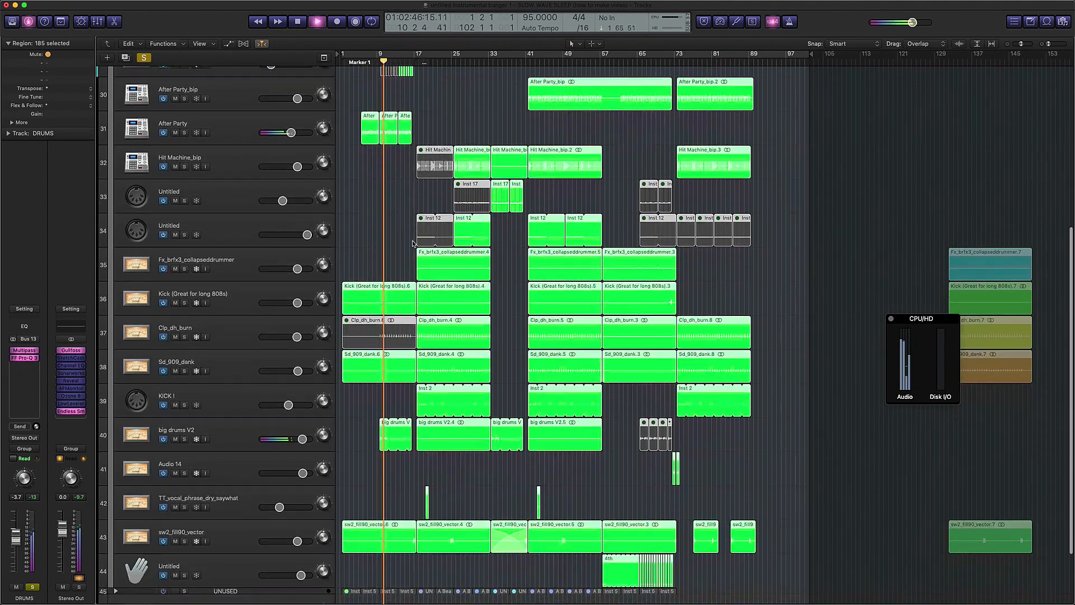
{"action": "scroll", "coordinate": [412, 244], "scroll_direction": "up", "scroll_amount": 5}
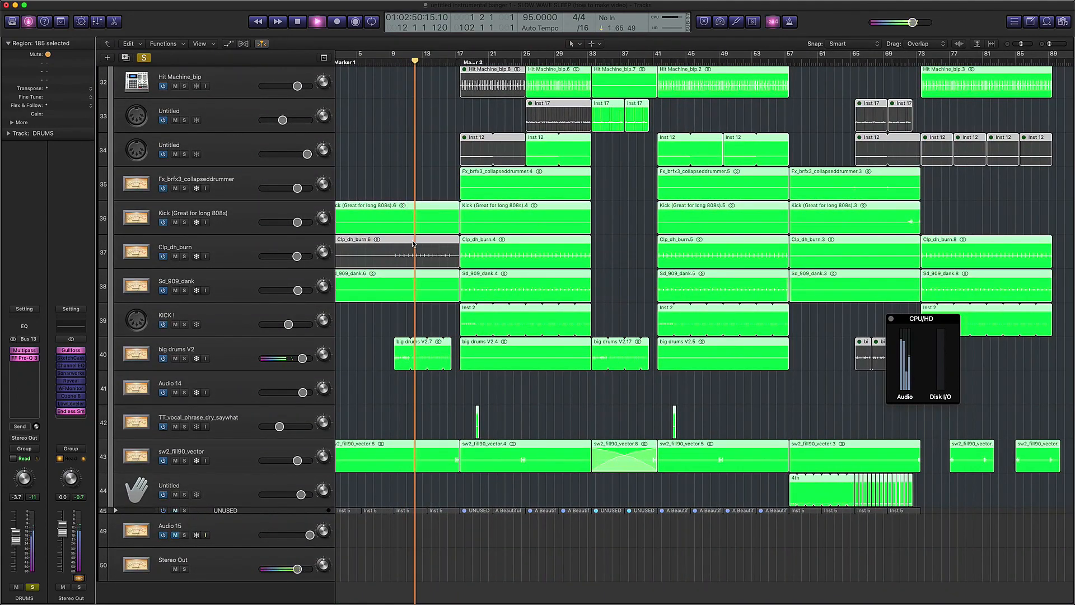
{"action": "scroll", "coordinate": [417, 249], "scroll_direction": "up", "scroll_amount": 1}
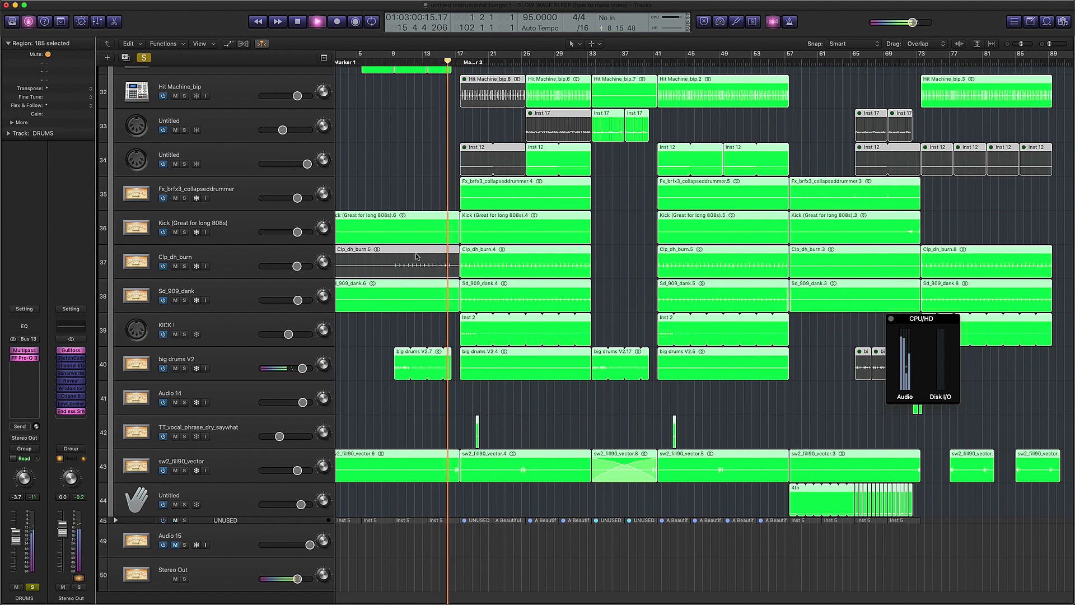
- Fit all the drum tracks in view and examine the section starting at Marker 2 more closely during playback
{"action": "key", "text": "super+Up"}
{"action": "key", "text": "super+Up"}
{"action": "key", "text": "super+Up"}
{"action": "key", "text": "super+Up"}
{"action": "key", "text": "super+Up"}
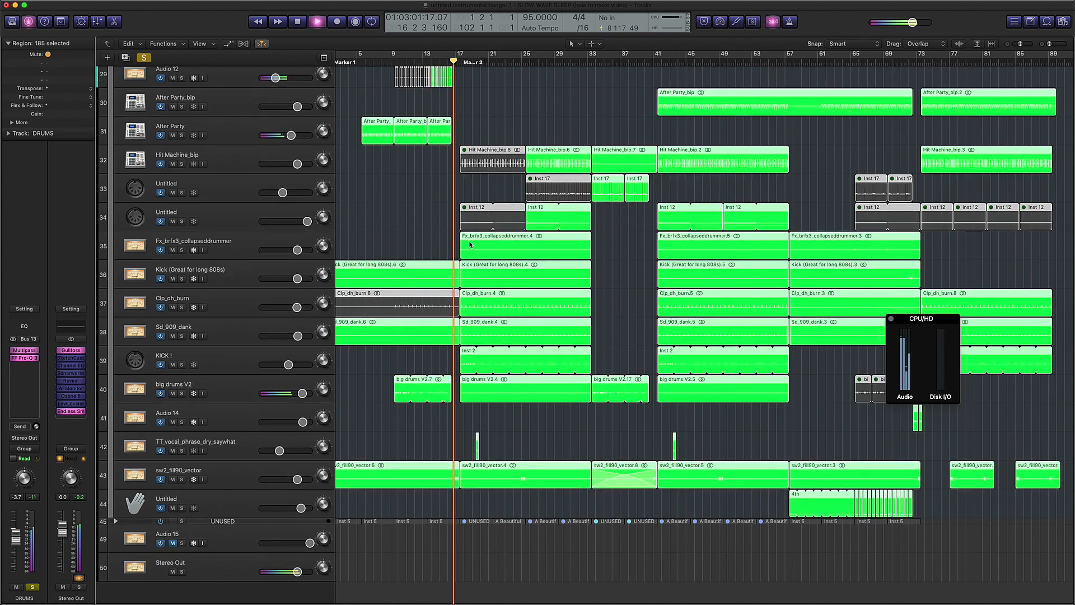
{"action": "key", "text": "super+Up"}
{"action": "key", "text": "super+Up"}
{"action": "key", "text": "super+Up"}
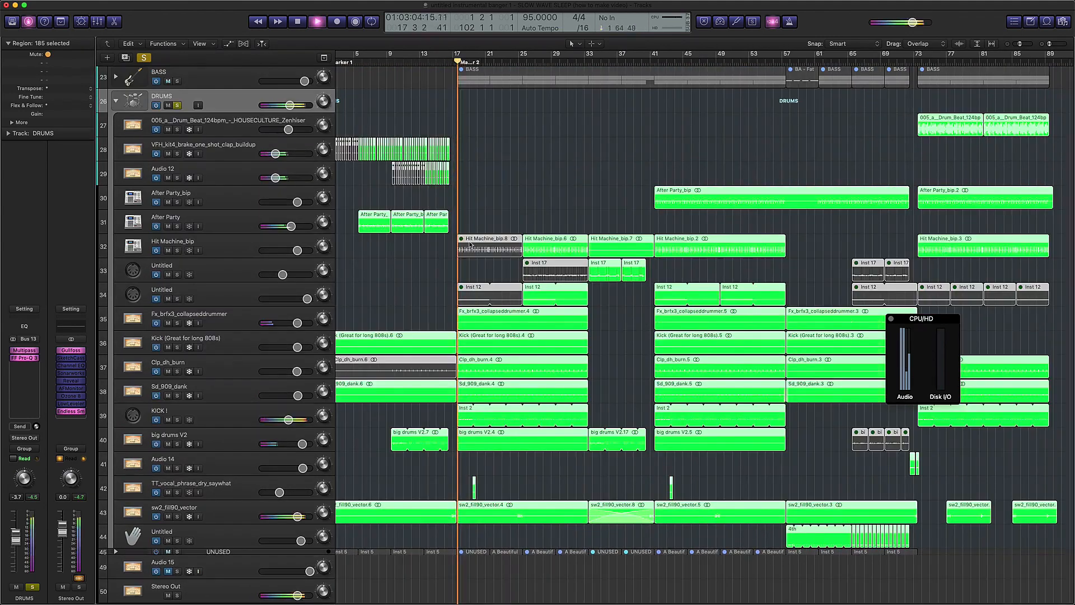
{"action": "key", "text": "super+Right"}
{"action": "key", "text": "super+Right"}
{"action": "key", "text": "super+Right"}
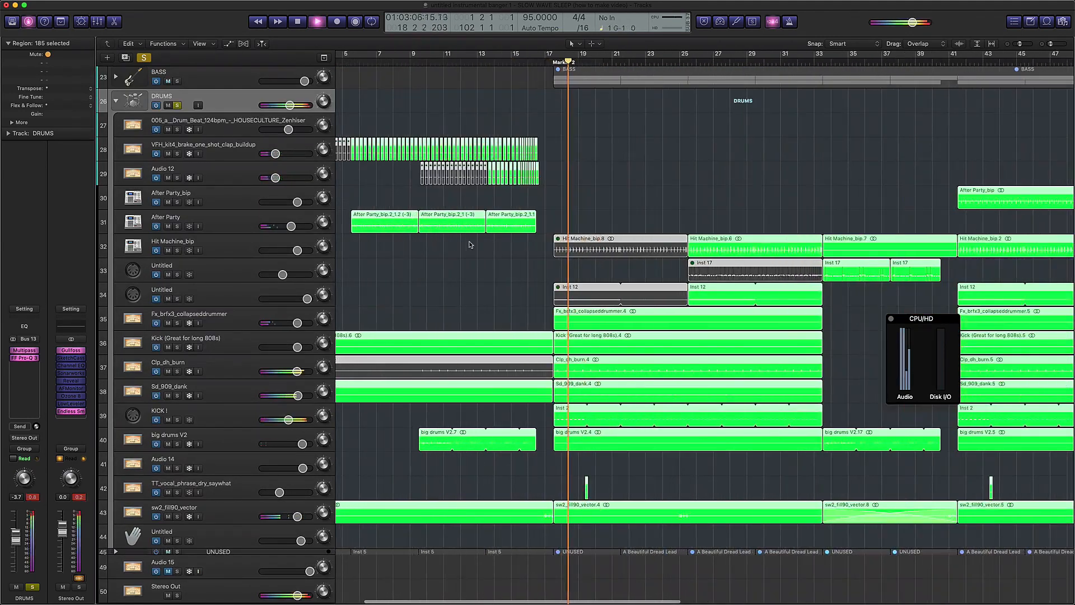
- Select the Kick (Great for long 808s) track followed by the KICK ! track, and stop playback
{"action": "left_click", "coordinate": [230, 347]}
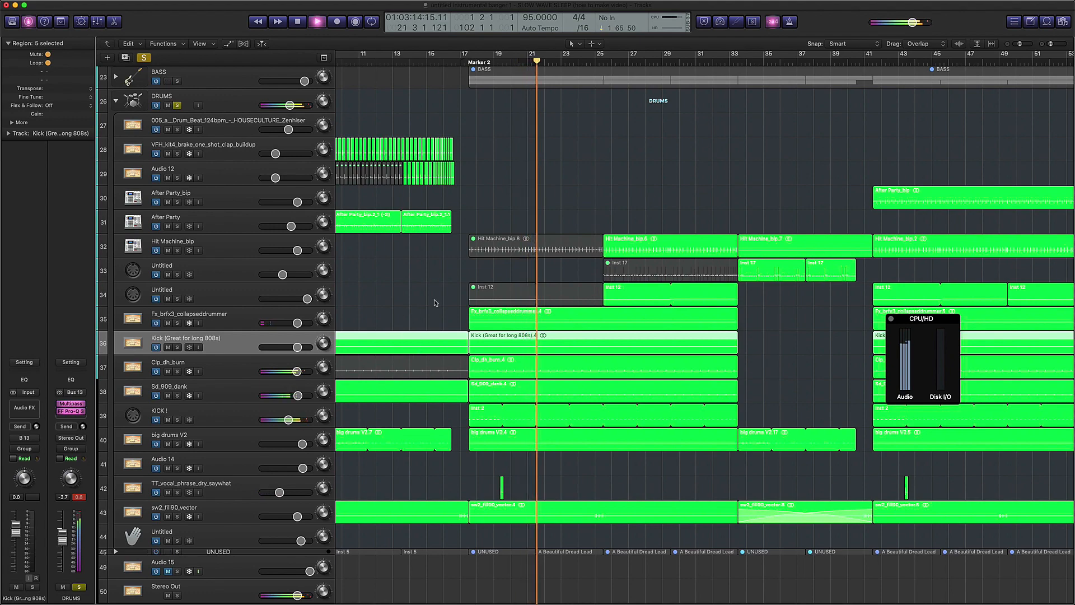
{"action": "scroll", "coordinate": [435, 299], "scroll_direction": "down", "scroll_amount": 1}
{"action": "scroll", "coordinate": [435, 302], "scroll_direction": "up", "scroll_amount": 3}
{"action": "scroll", "coordinate": [435, 303], "scroll_direction": "right", "scroll_amount": 5}
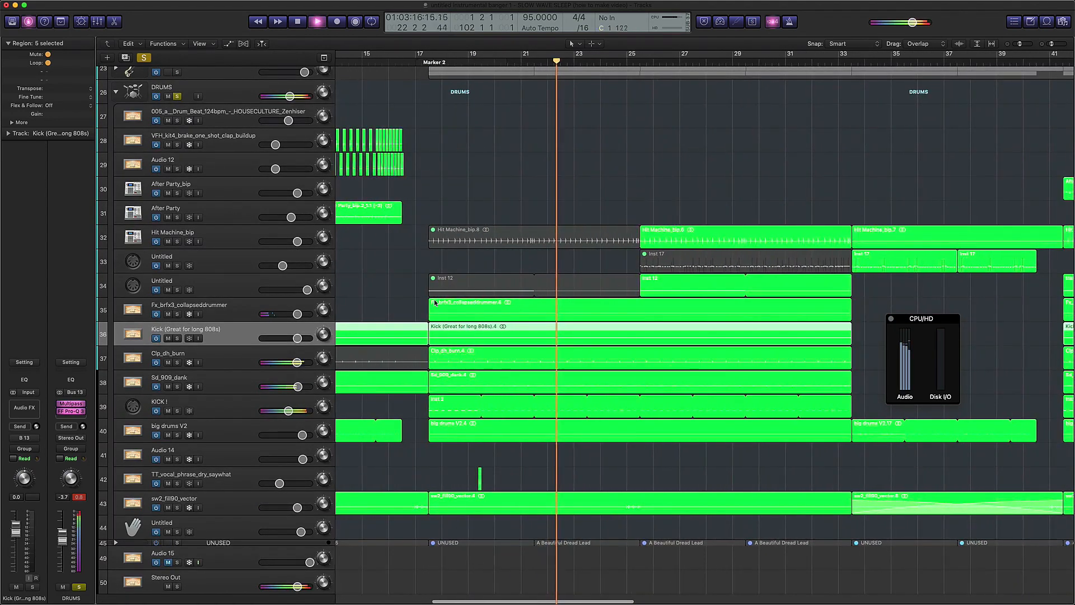
{"action": "left_click", "coordinate": [238, 405]}
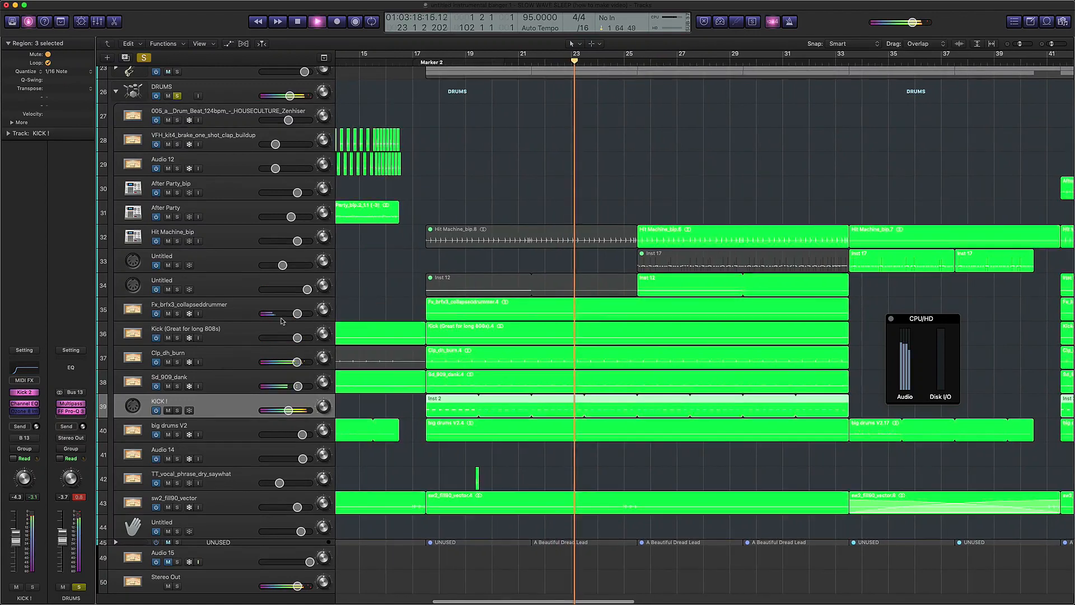
{"action": "key", "text": "space"}
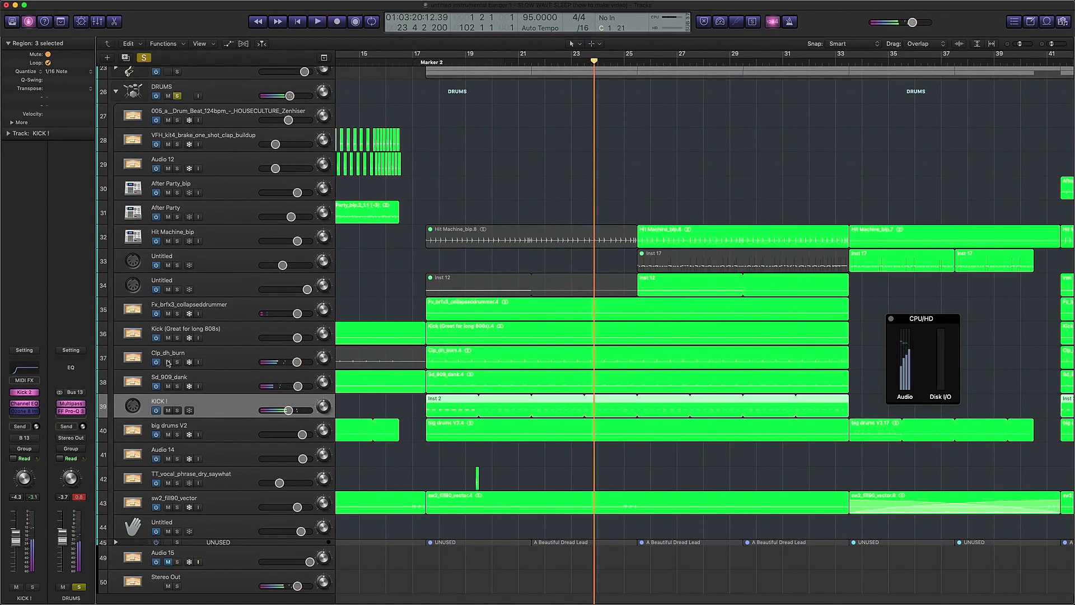
- Open the Kick 2 instrument on the KICK ! track and place its window over the arrangement
{"action": "scroll", "coordinate": [482, 370], "scroll_direction": "down", "scroll_amount": 3}
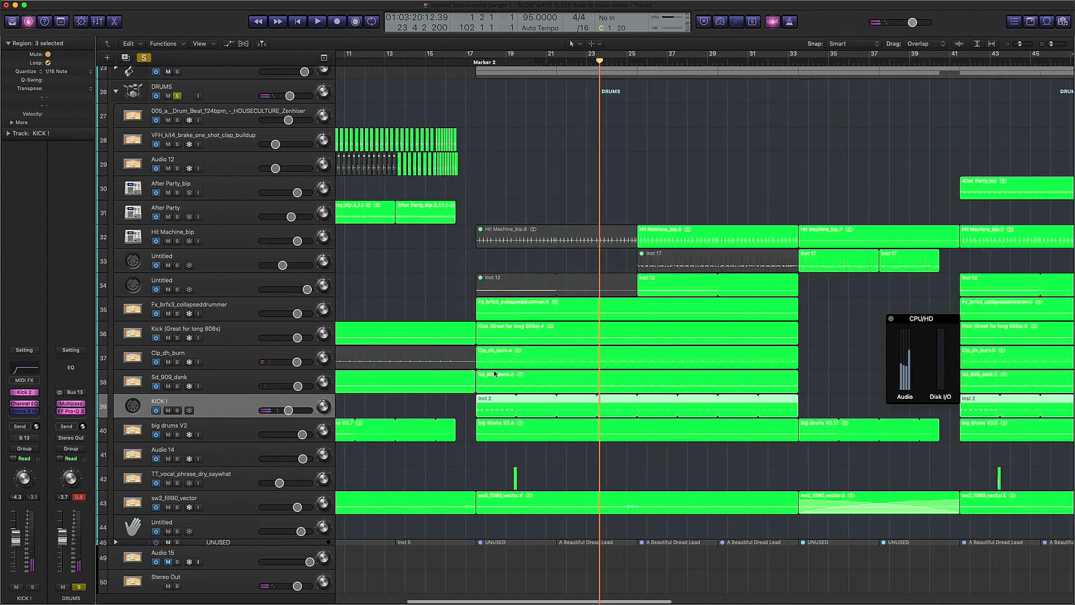
{"action": "scroll", "coordinate": [494, 375], "scroll_direction": "down", "scroll_amount": 3}
{"action": "scroll", "coordinate": [412, 228], "scroll_direction": "left", "scroll_amount": 3}
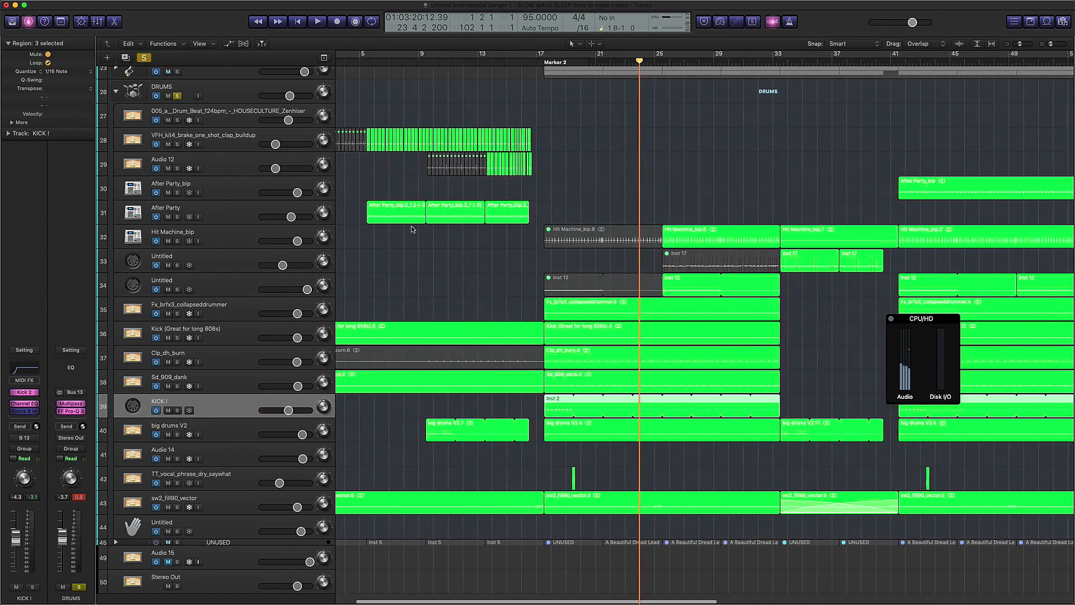
{"action": "scroll", "coordinate": [411, 227], "scroll_direction": "right", "scroll_amount": 2}
{"action": "scroll", "coordinate": [411, 227], "scroll_direction": "down", "scroll_amount": 1}
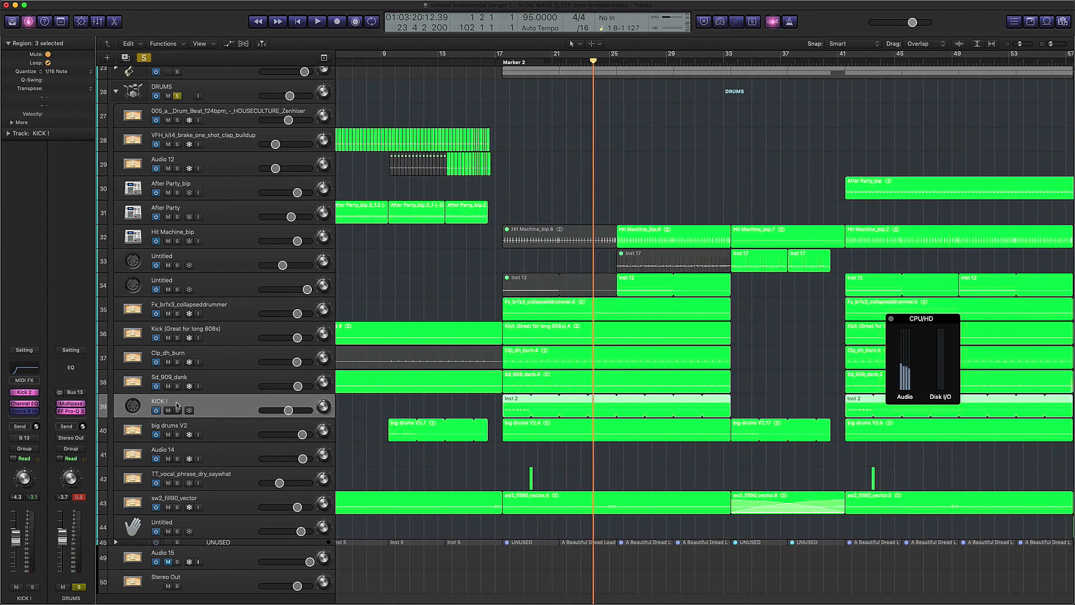
{"action": "left_click", "coordinate": [25, 393]}
{"action": "left_click_drag", "start_coordinate": [301, 28], "coordinate": [735, 184]}
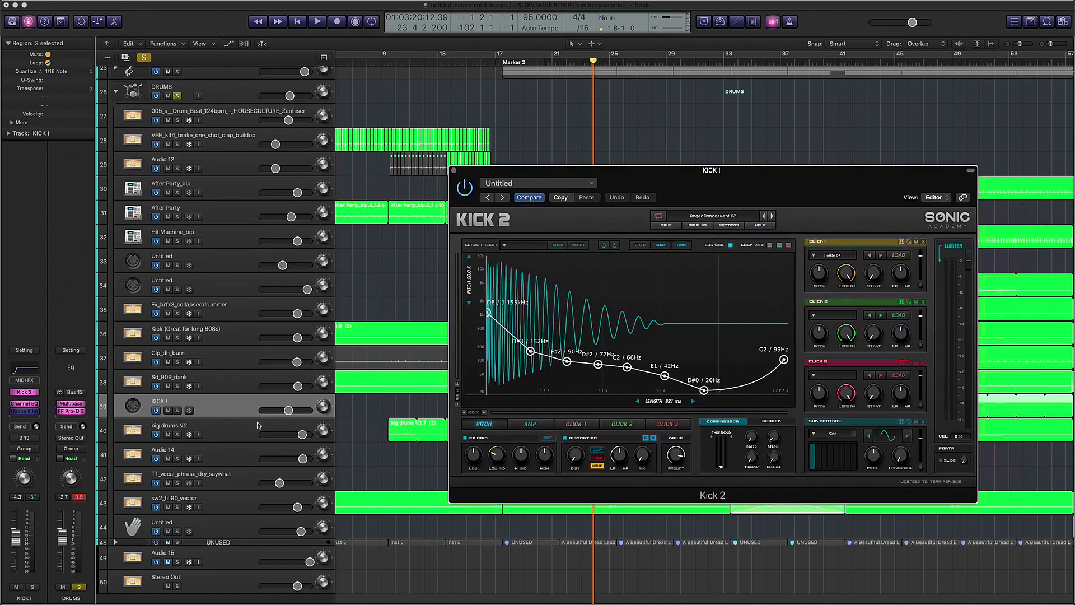
- Solo only the KICK ! track, without the DRUMS stack, and play it from Marker 2
{"action": "left_click", "coordinate": [178, 411]}
{"action": "left_click_drag", "start_coordinate": [672, 170], "coordinate": [754, 149]}
{"action": "left_click", "coordinate": [498, 62]}
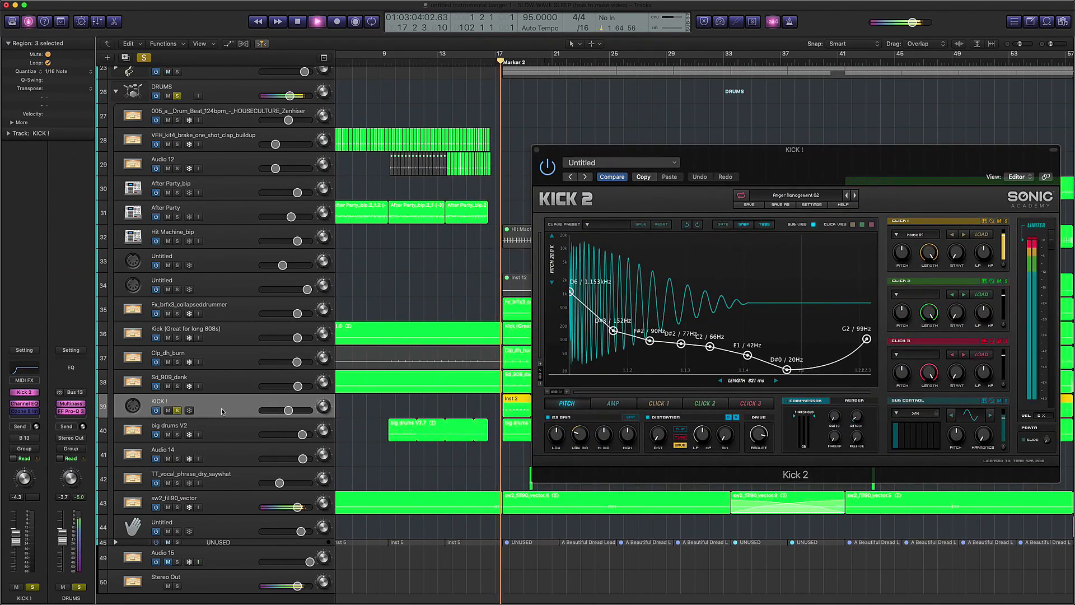
{"action": "scroll", "coordinate": [261, 269], "scroll_direction": "up", "scroll_amount": 1}
{"action": "scroll", "coordinate": [261, 268], "scroll_direction": "up", "scroll_amount": 1}
{"action": "left_click", "coordinate": [177, 118]}
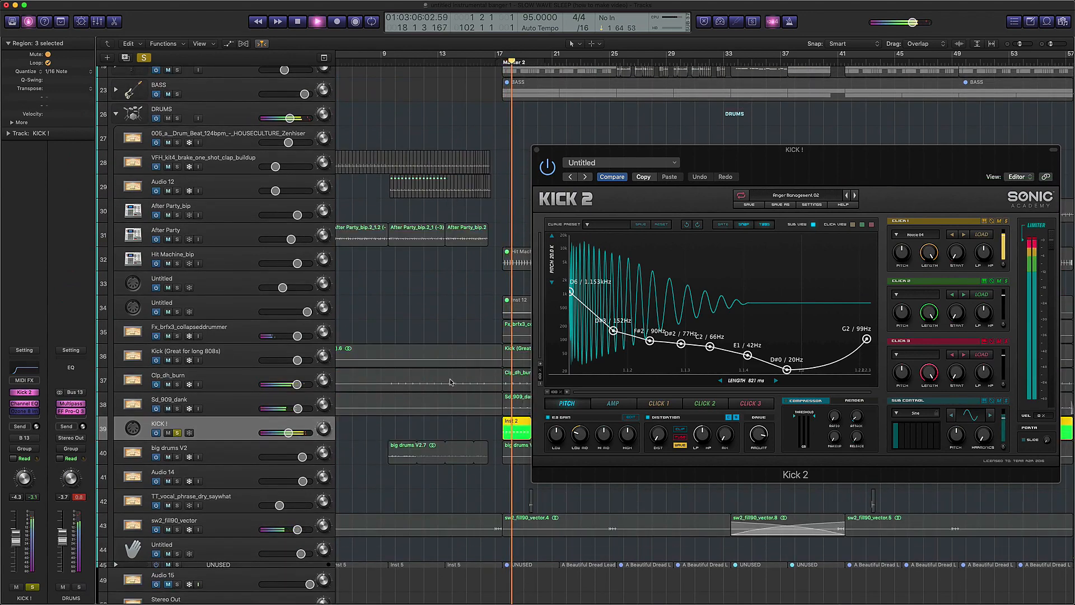
- Turn off the solo on the KICK ! track and close the Kick 2 instrument window
{"action": "scroll", "coordinate": [450, 380], "scroll_direction": "down", "scroll_amount": 1}
{"action": "left_click_drag", "start_coordinate": [823, 158], "coordinate": [749, 96]}
{"action": "left_click", "coordinate": [177, 423]}
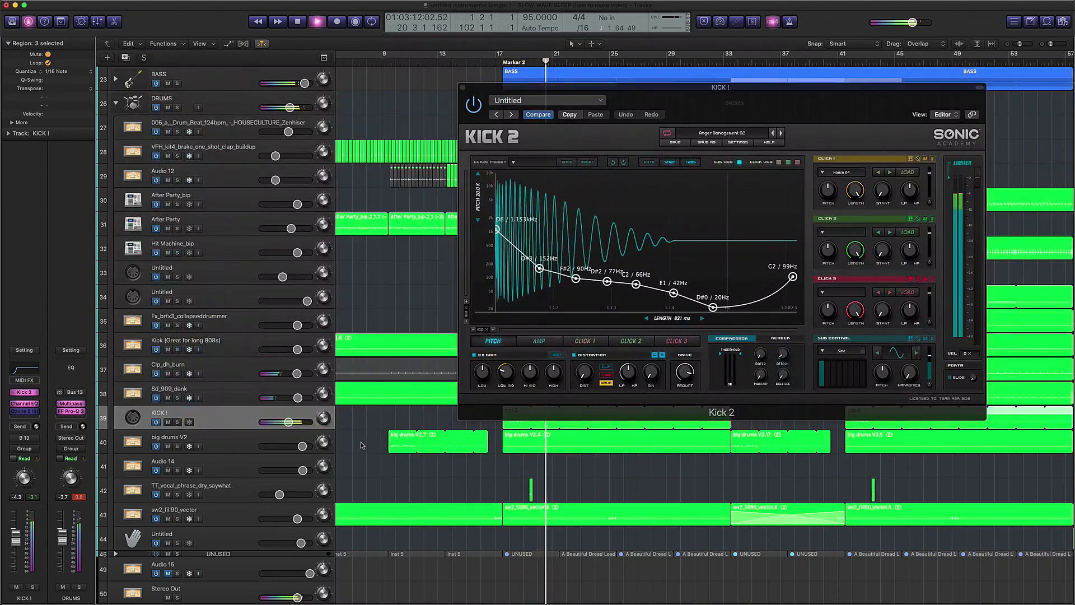
{"action": "left_click", "coordinate": [463, 89]}
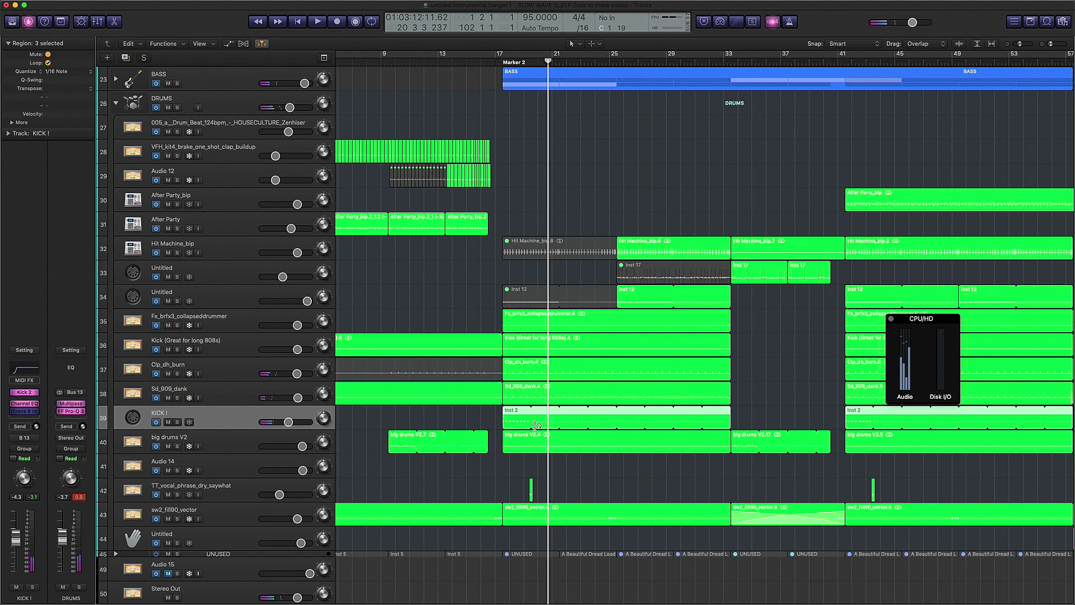
- Solo the Clp_dh_burn and Sd_909_dank tracks together and play them from Marker 2
{"action": "key", "text": "super+Right"}
{"action": "key", "text": "super+Right"}
{"action": "key", "text": "super+Down"}
{"action": "scroll", "coordinate": [536, 394], "scroll_direction": "right", "scroll_amount": 3}
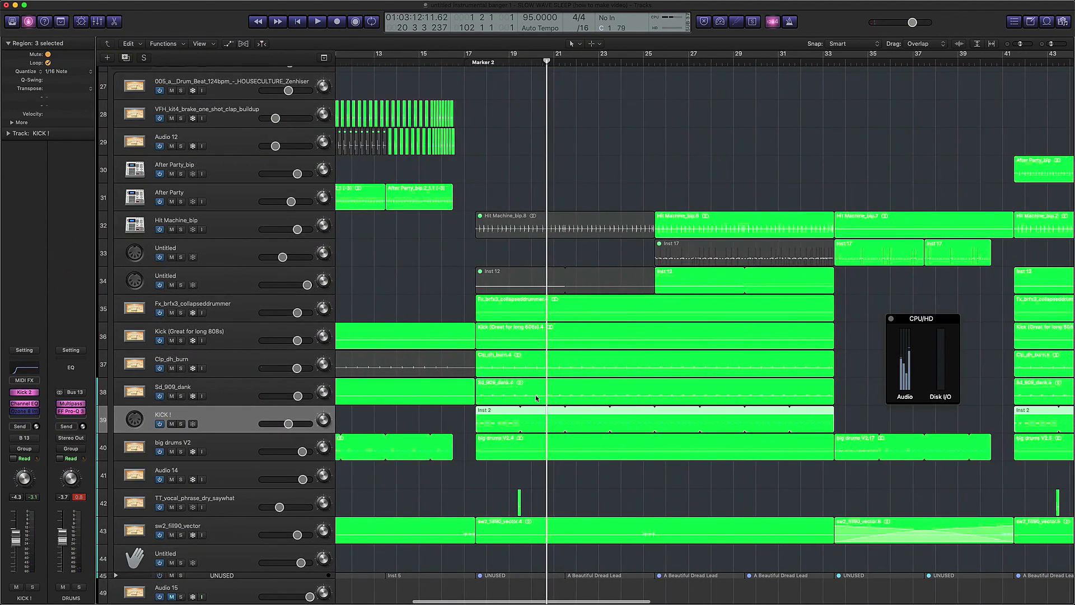
{"action": "left_click", "coordinate": [182, 368]}
{"action": "left_click", "coordinate": [180, 396]}
{"action": "left_click", "coordinate": [456, 61]}
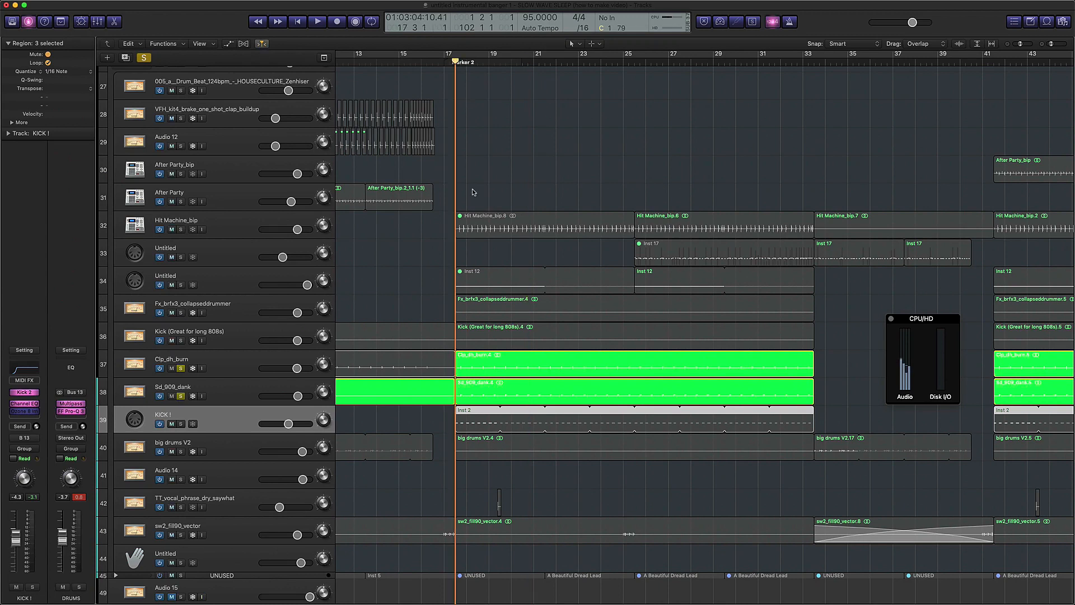
{"action": "key", "text": "space"}
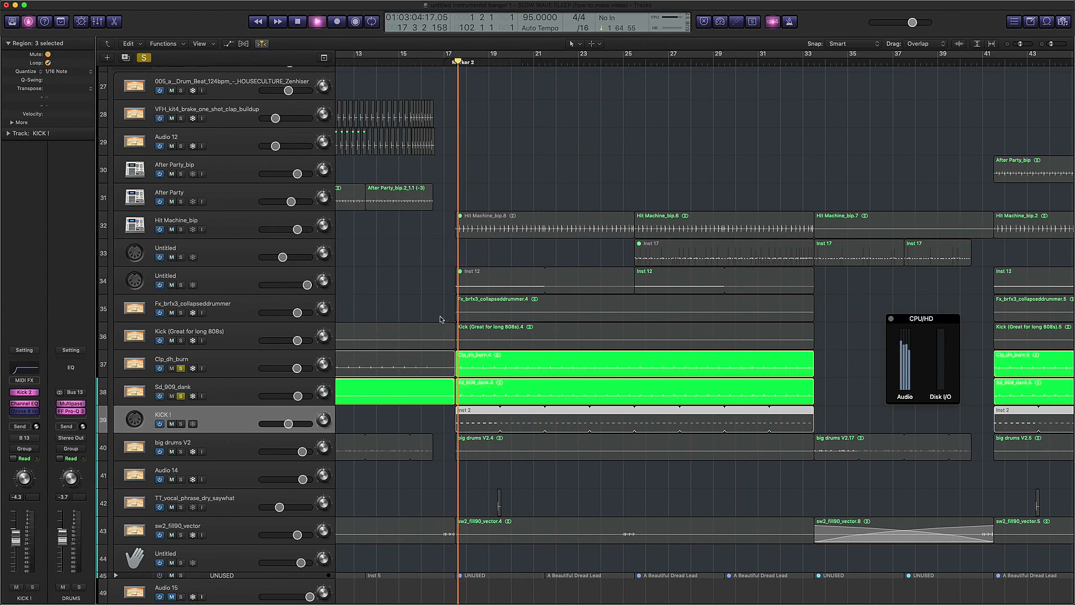
- Switch the solo from Clp_dh_burn to Kick (Great for long 808s) during playback, then clear all solos
{"action": "left_click", "coordinate": [181, 368]}
{"action": "left_click", "coordinate": [180, 341]}
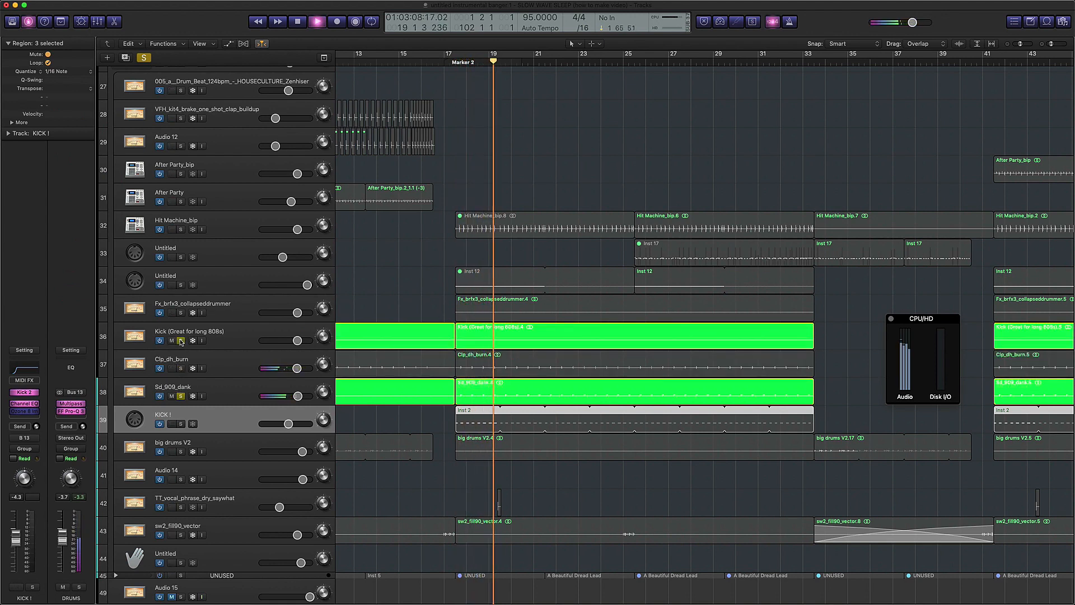
{"action": "left_click", "coordinate": [180, 341]}
{"action": "left_click", "coordinate": [181, 396]}
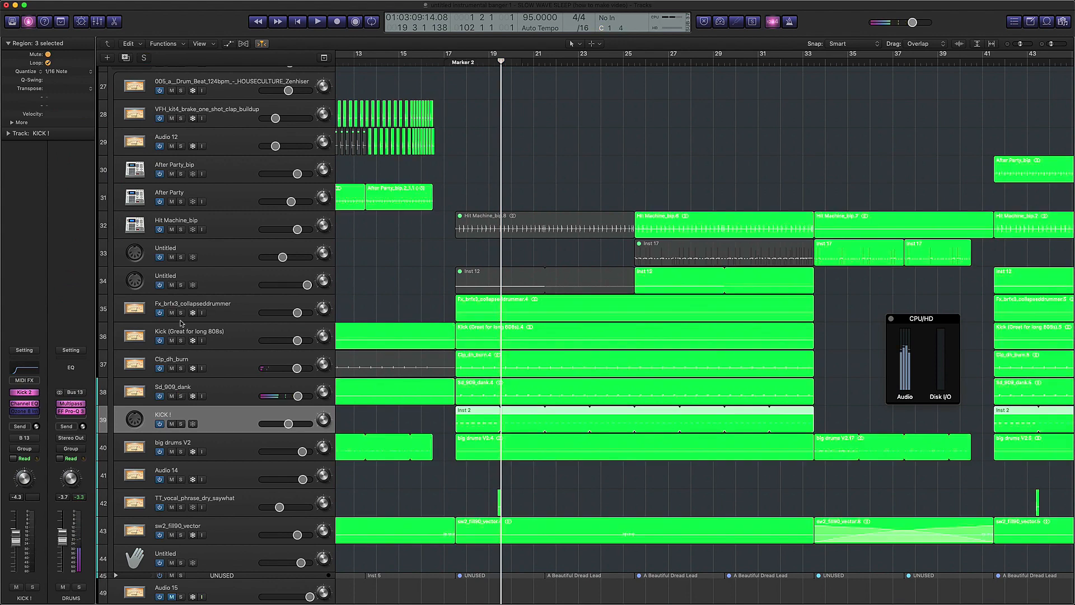
- Solo the Fx_brfx3_collapseddrummer track briefly and turn its solo off again
{"action": "left_click", "coordinate": [180, 313]}
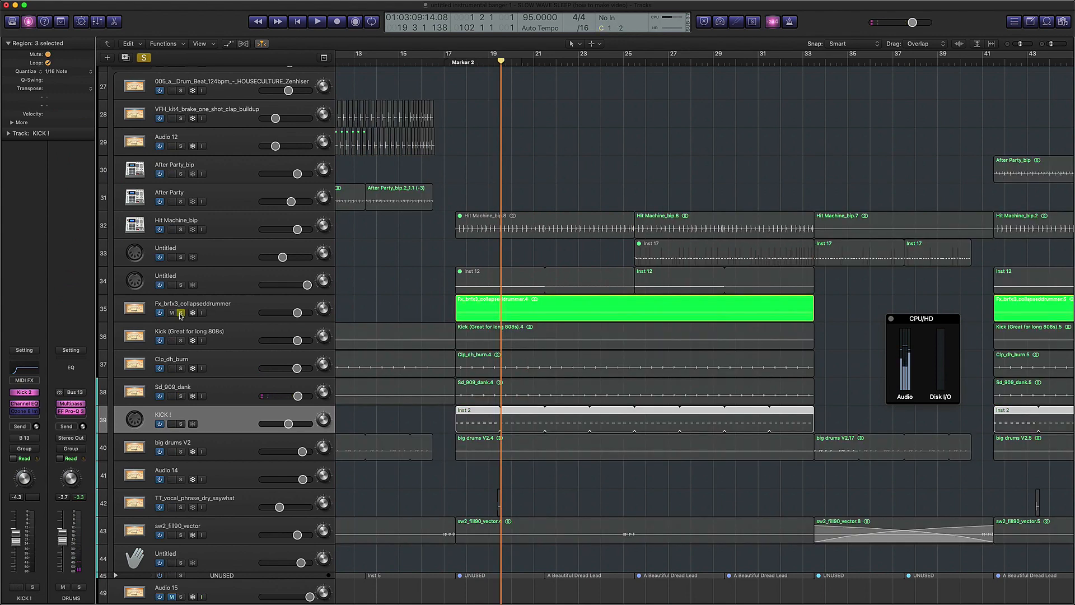
{"action": "left_click", "coordinate": [180, 313]}
{"action": "scroll", "coordinate": [405, 359], "scroll_direction": "down", "scroll_amount": 1}
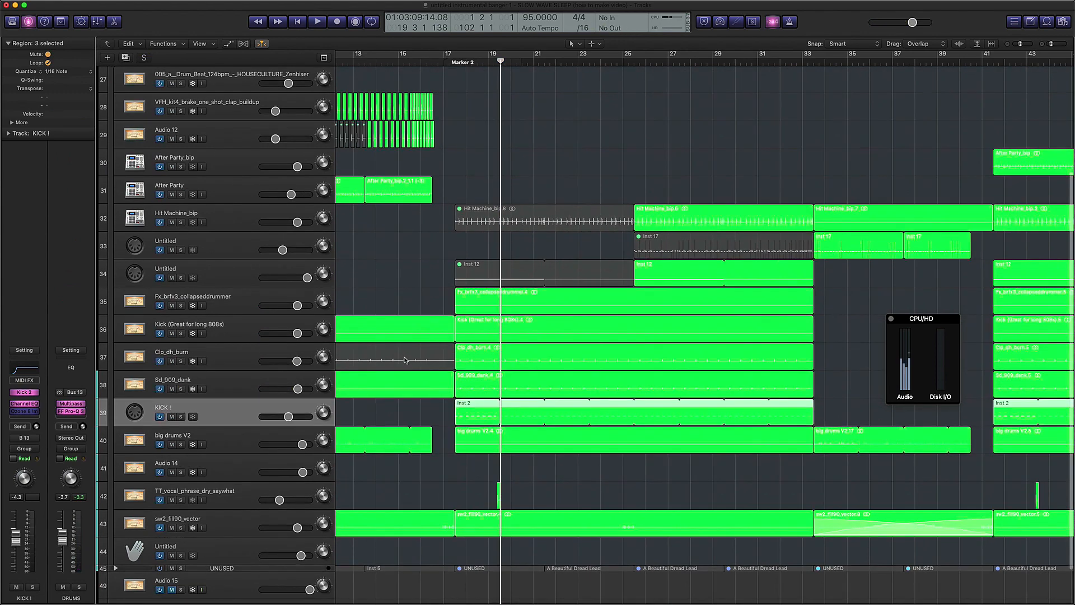
{"action": "scroll", "coordinate": [433, 451], "scroll_direction": "down", "scroll_amount": 2}
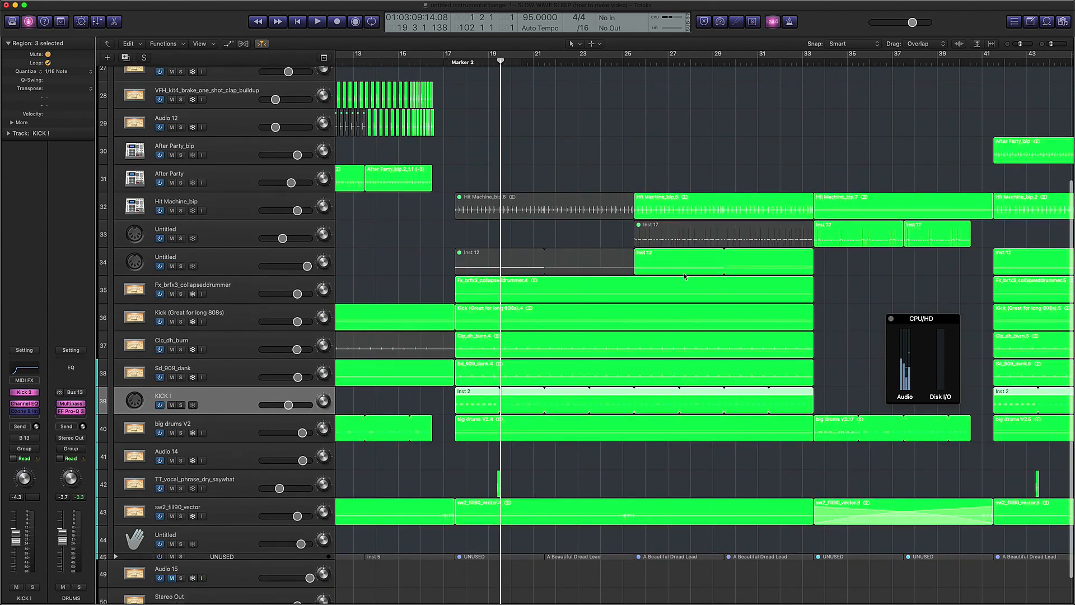
- Play the soloed sw2_fill90_vector track from just before bar 25, then turn off its solo and stop playback
{"action": "left_click", "coordinate": [623, 62]}
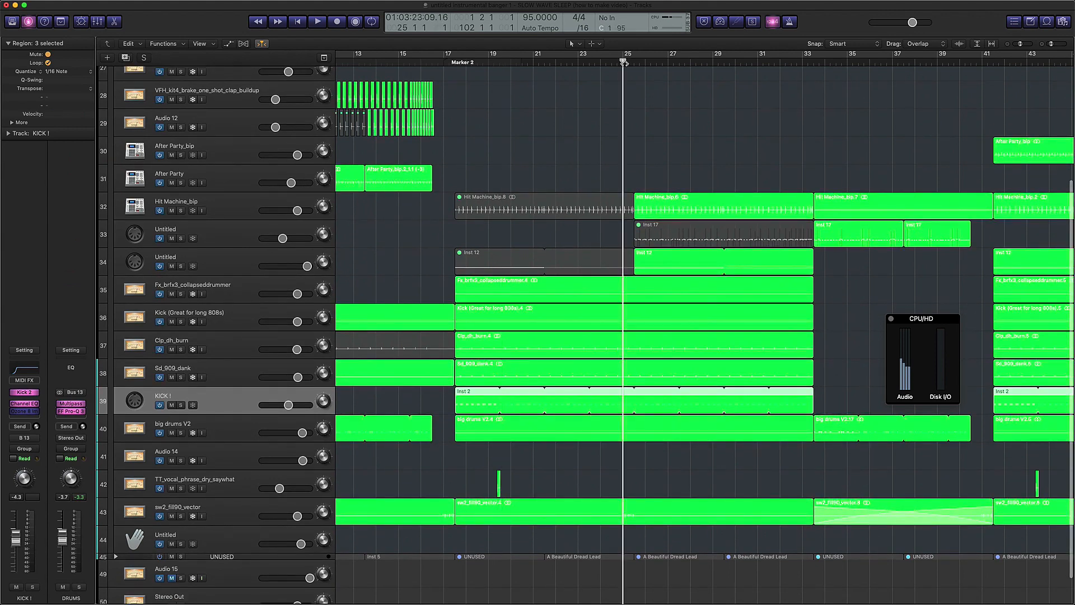
{"action": "left_click", "coordinate": [181, 516]}
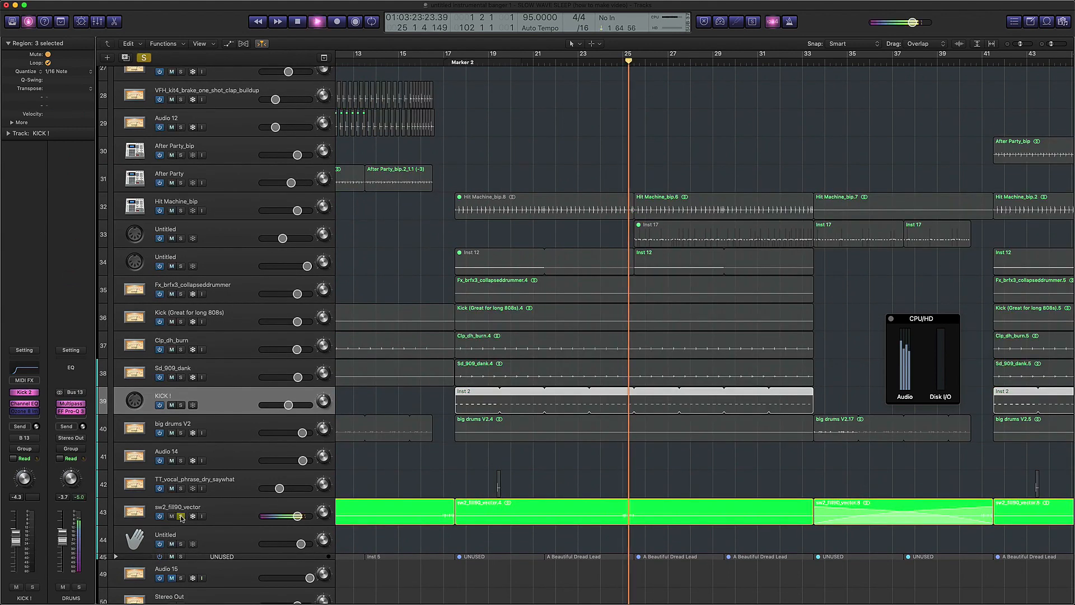
{"action": "left_click", "coordinate": [181, 516]}
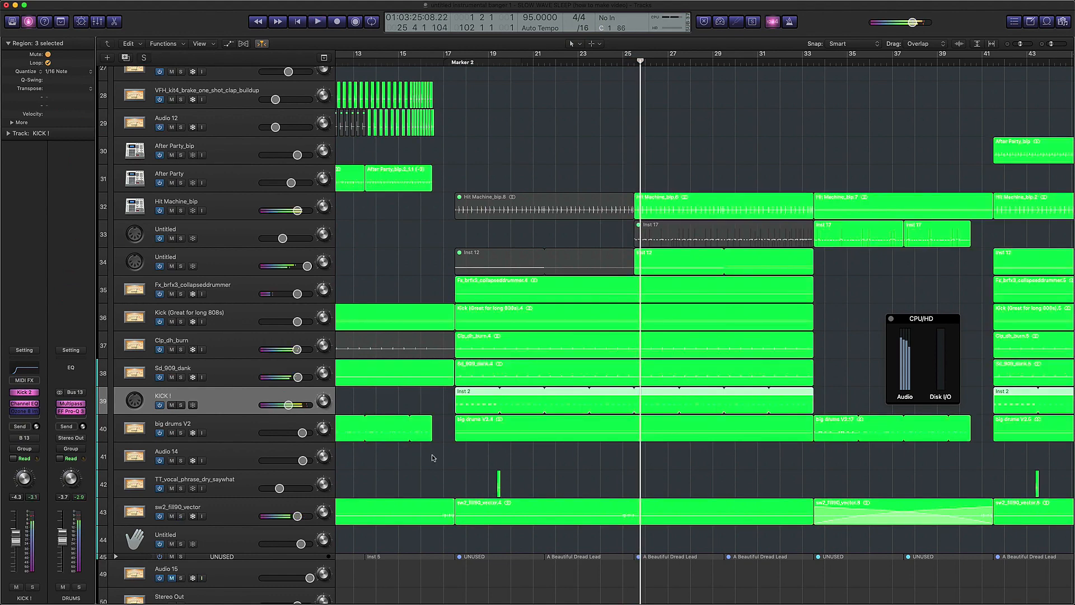
{"action": "key", "text": "space"}
- Return the playhead to the start of the project and solo the whole DRUMS stack with no regions selected
{"action": "scroll", "coordinate": [434, 451], "scroll_direction": "left", "scroll_amount": 10}
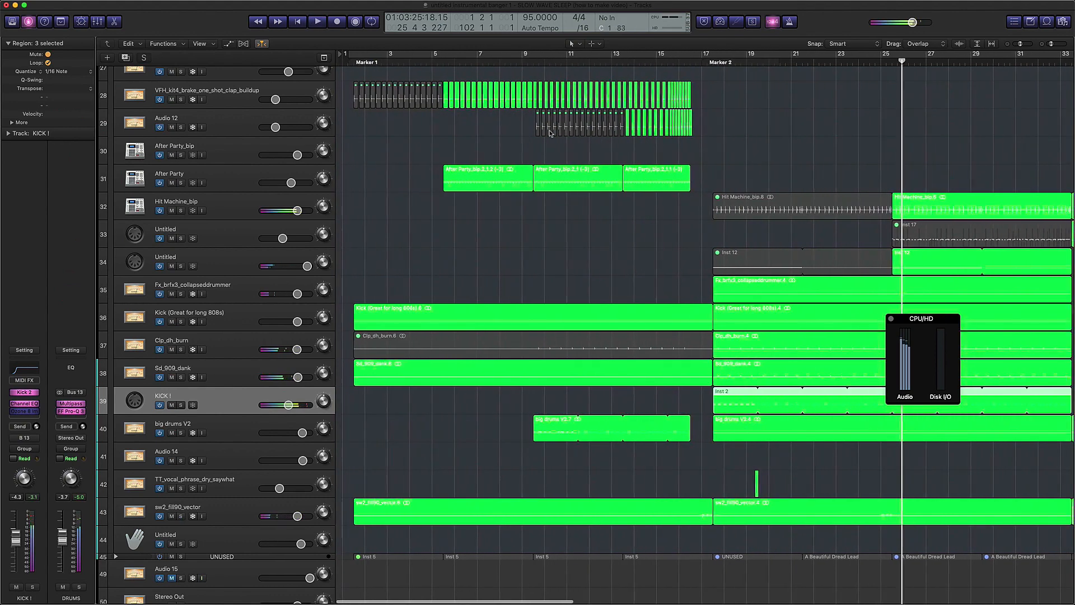
{"action": "left_click", "coordinate": [462, 59]}
{"action": "key", "text": "Return"}
{"action": "scroll", "coordinate": [507, 230], "scroll_direction": "up", "scroll_amount": 3}
{"action": "scroll", "coordinate": [508, 231], "scroll_direction": "down", "scroll_amount": 5}
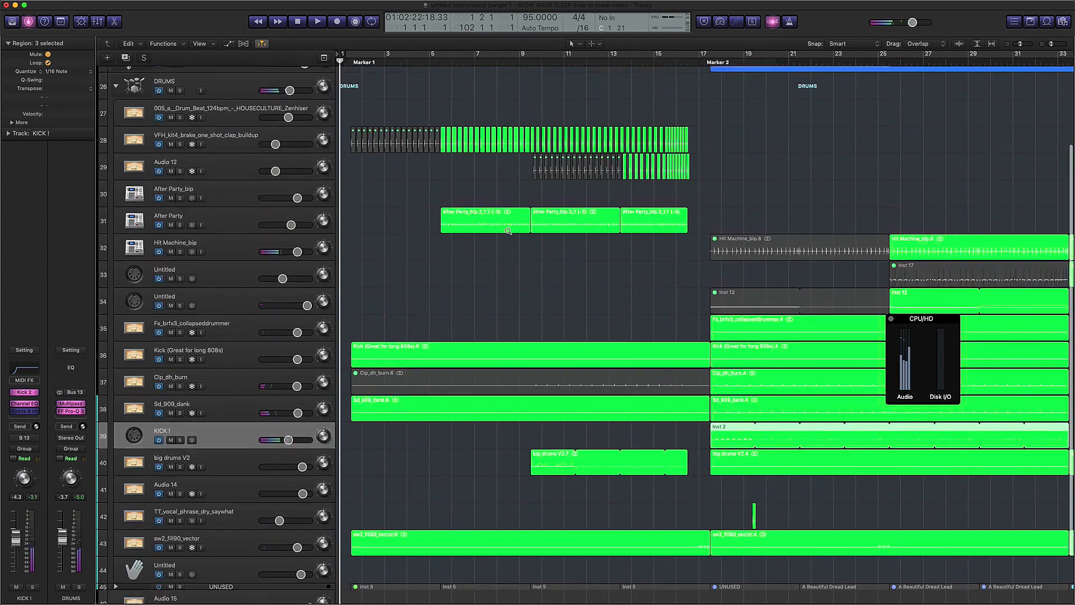
{"action": "scroll", "coordinate": [508, 231], "scroll_direction": "down", "scroll_amount": 3}
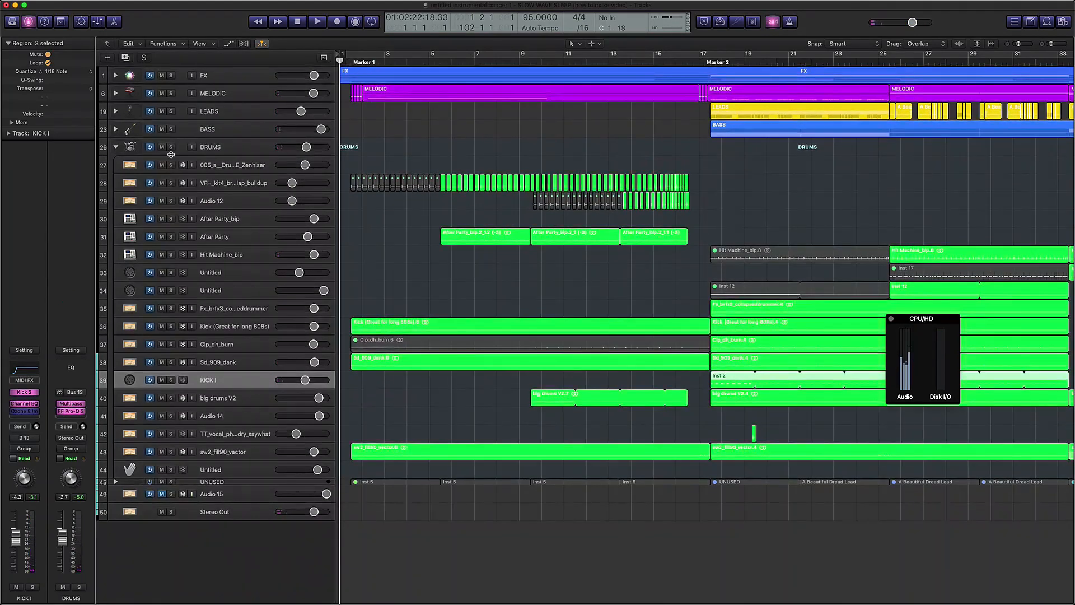
{"action": "left_click", "coordinate": [171, 148]}
{"action": "left_click", "coordinate": [423, 128]}
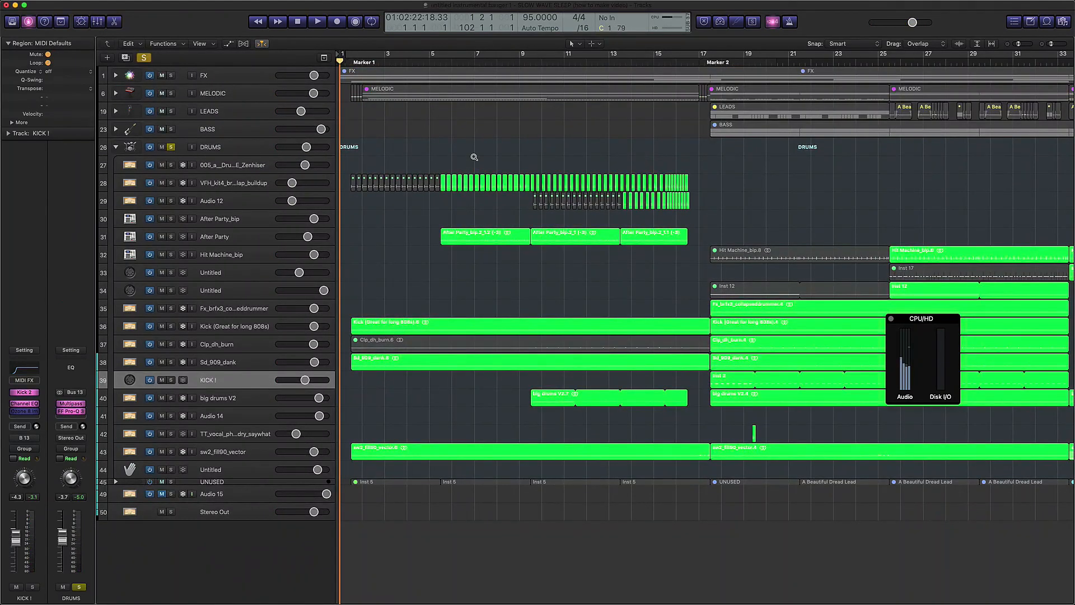
- Set a cycle range from bar 17 to bar 34 and start playback there
{"action": "scroll", "coordinate": [473, 156], "scroll_direction": "up", "scroll_amount": 10}
{"action": "scroll", "coordinate": [476, 158], "scroll_direction": "down", "scroll_amount": 15}
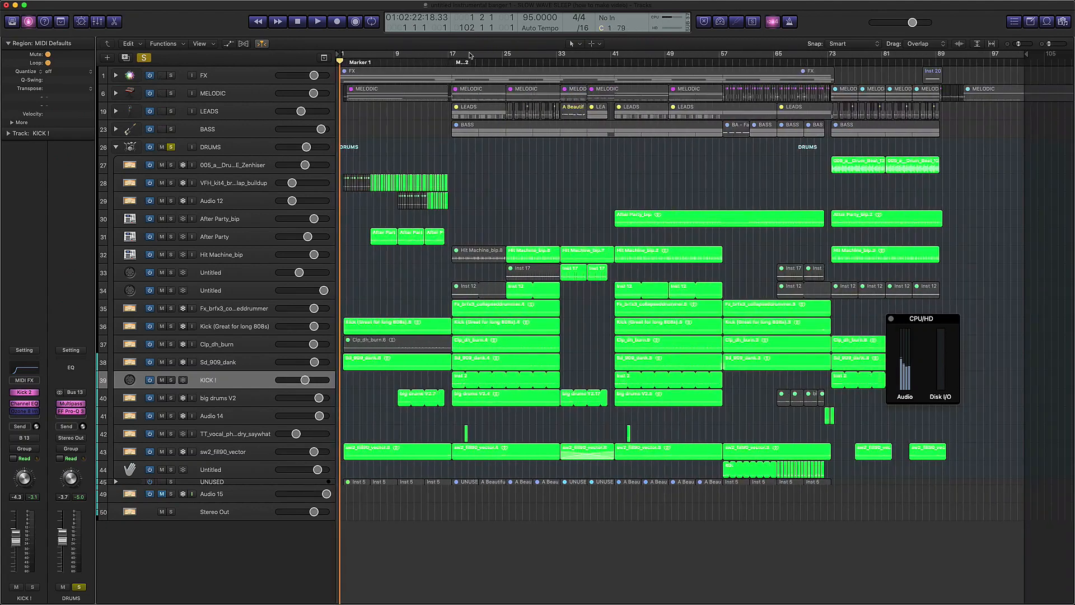
{"action": "left_click_drag", "start_coordinate": [451, 56], "coordinate": [562, 56]}
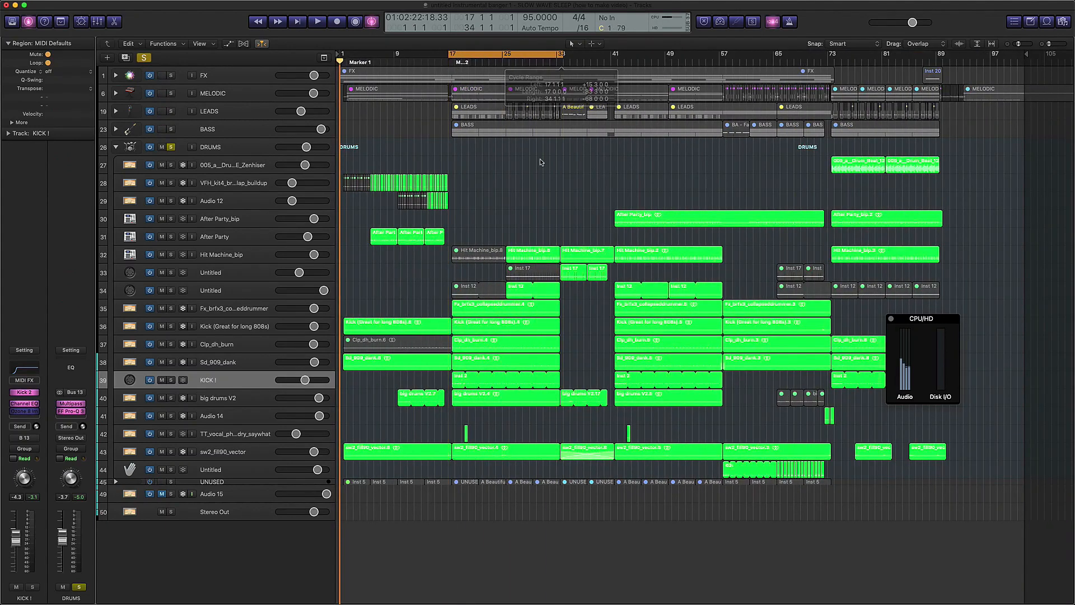
{"action": "scroll", "coordinate": [539, 157], "scroll_direction": "up", "scroll_amount": 5}
{"action": "scroll", "coordinate": [539, 155], "scroll_direction": "up", "scroll_amount": 1}
{"action": "key", "text": "space"}
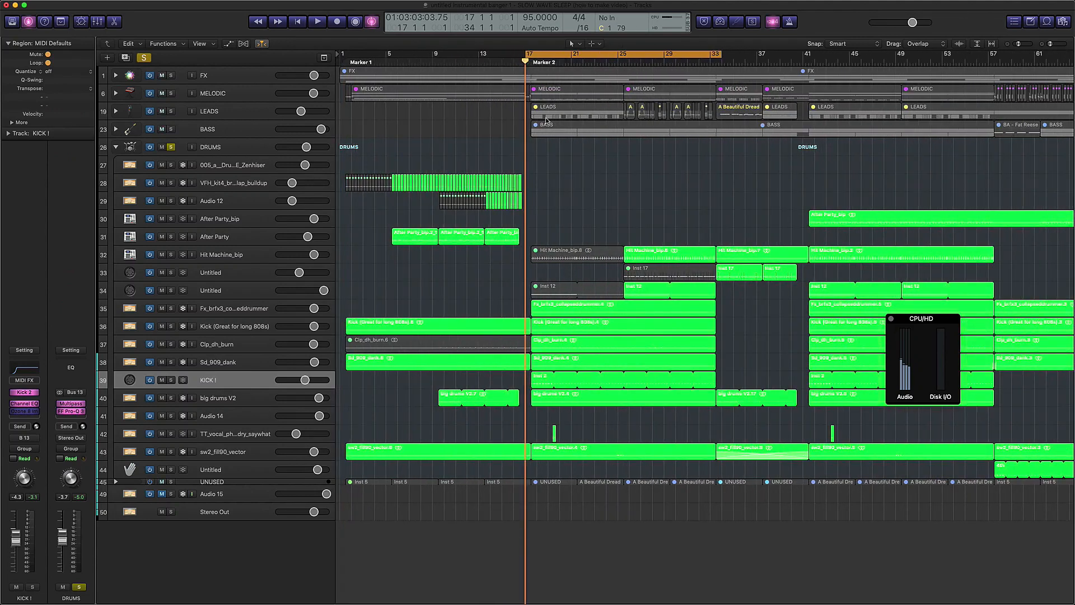
- Move the cycle start to 17 3 1 1, where the Marker 2 regions begin, and play
{"action": "scroll", "coordinate": [538, 110], "scroll_direction": "up", "scroll_amount": 8}
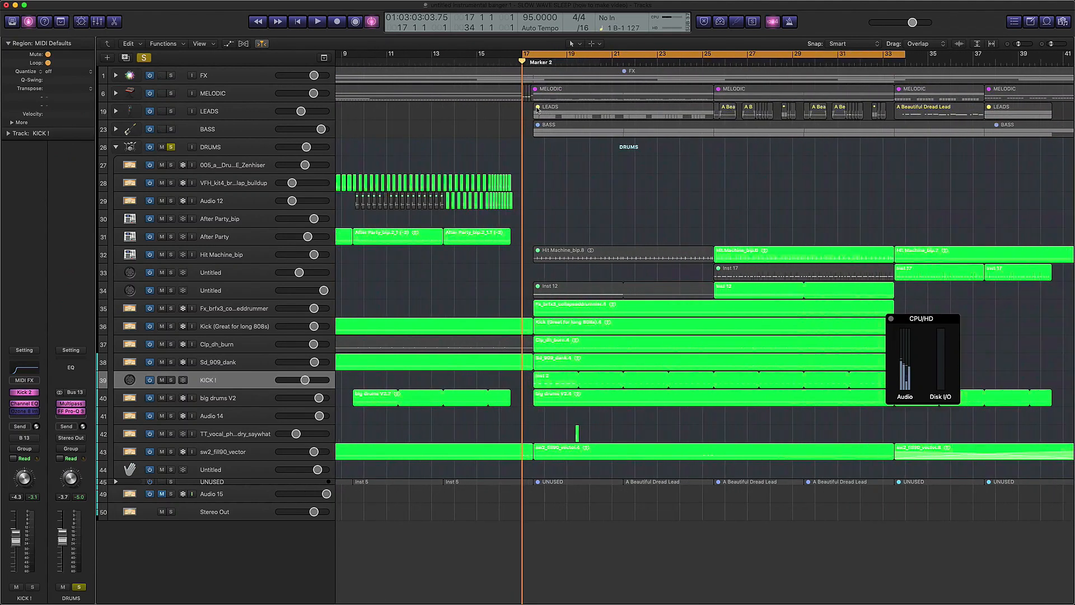
{"action": "mouse_move", "coordinate": [522, 56]}
{"action": "left_mouse_down"}
{"action": "mouse_move", "coordinate": [502, 56]}
{"action": "mouse_move", "coordinate": [553, 56]}
{"action": "mouse_move", "coordinate": [537, 56]}
{"action": "left_mouse_up"}
{"action": "key", "text": "space"}
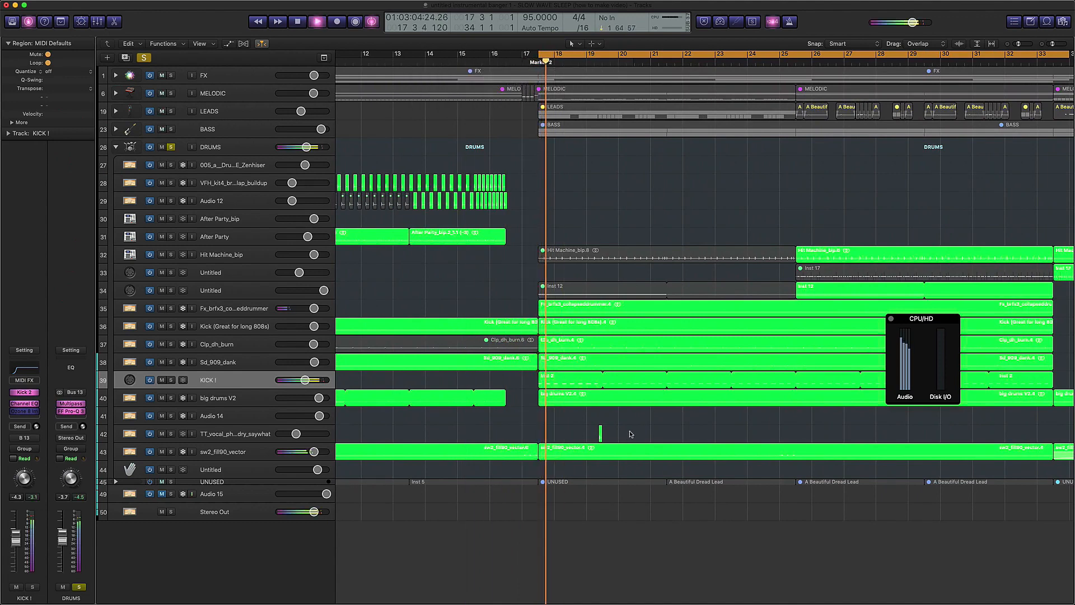
- Extend the cycle start back to 16 3 3 1 and restart playback of the soloed drums
{"action": "scroll", "coordinate": [630, 434], "scroll_direction": "right", "scroll_amount": 3}
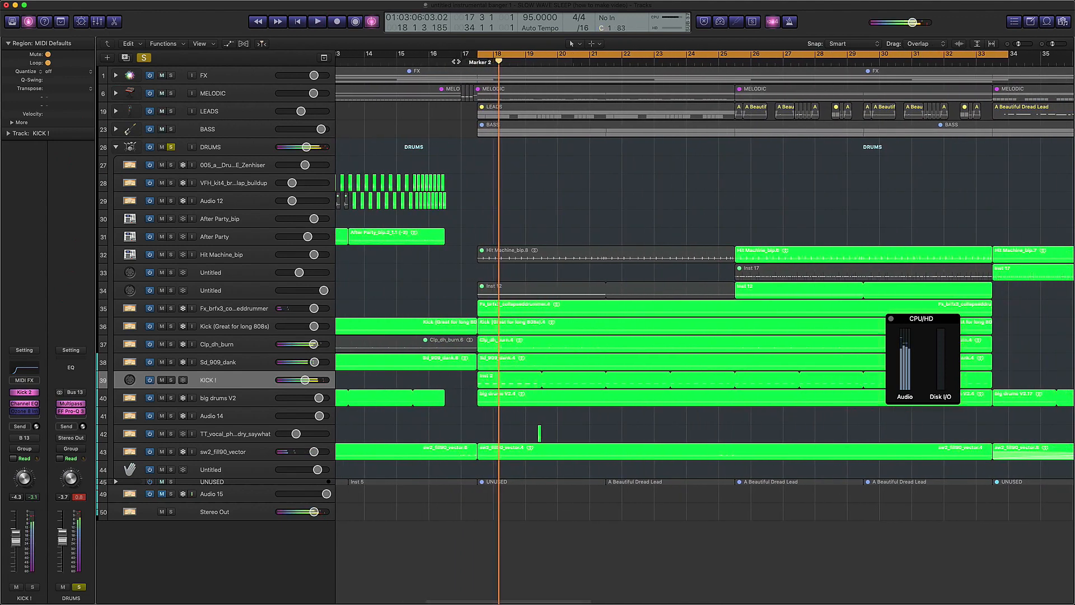
{"action": "left_click", "coordinate": [486, 51]}
{"action": "left_click_drag", "start_coordinate": [477, 55], "coordinate": [452, 54]}
{"action": "key", "text": "space"}
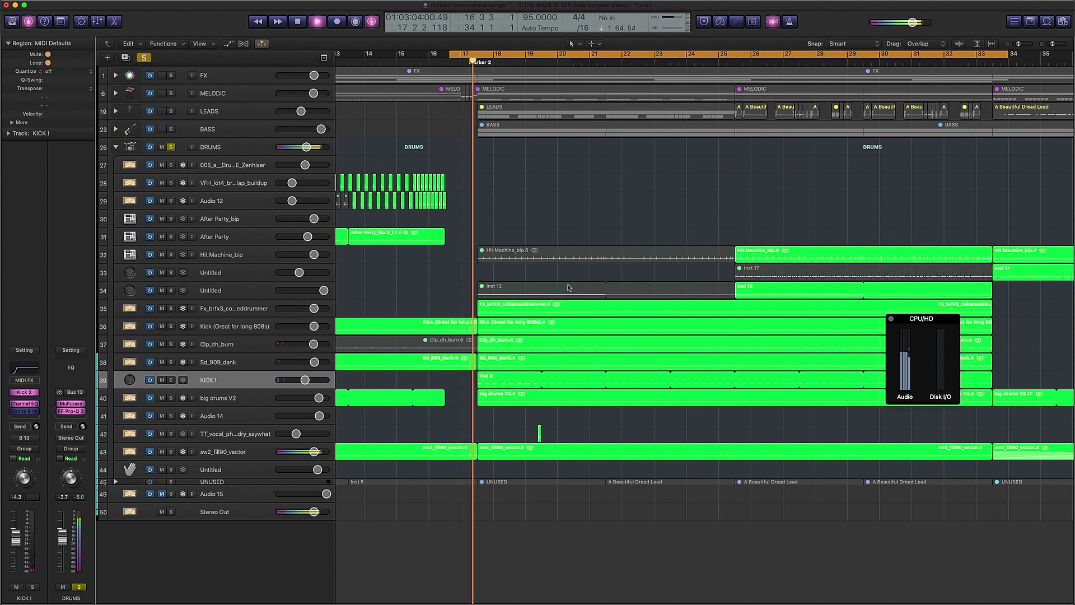
- Examine the regions and level meters of the individual drum tracks while the Marker 2 section plays
{"action": "scroll", "coordinate": [607, 327], "scroll_direction": "down", "scroll_amount": 4}
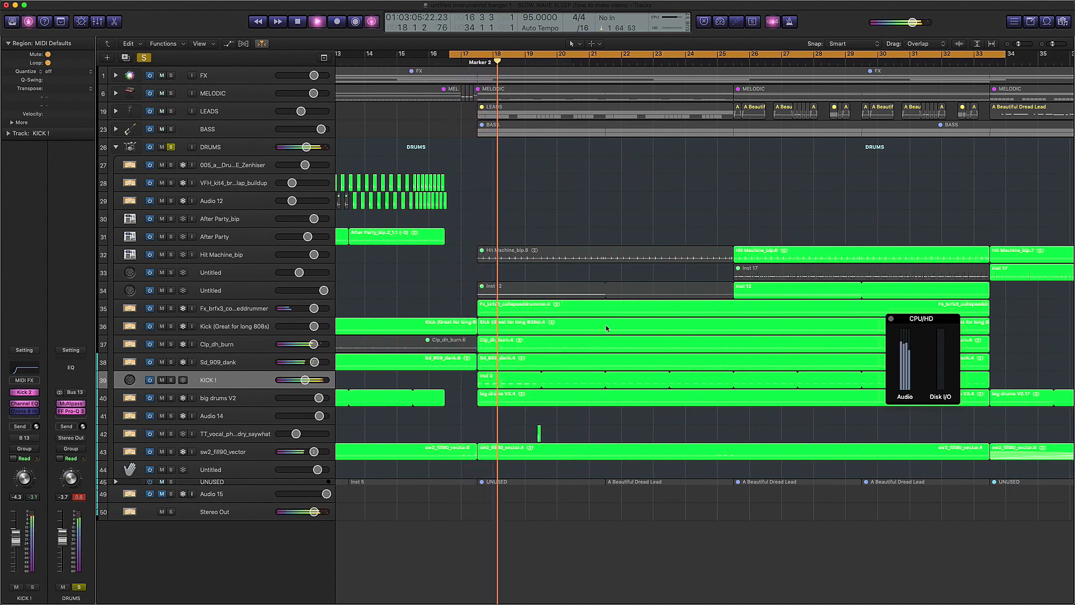
{"action": "scroll", "coordinate": [607, 327], "scroll_direction": "right", "scroll_amount": 1}
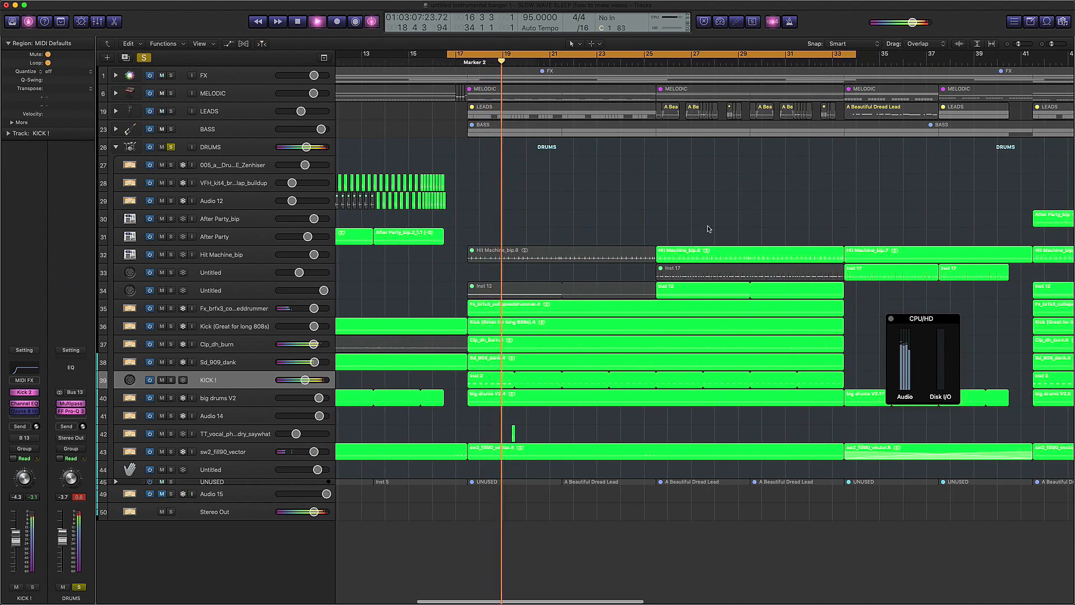
{"action": "scroll", "coordinate": [617, 351], "scroll_direction": "up", "scroll_amount": 3}
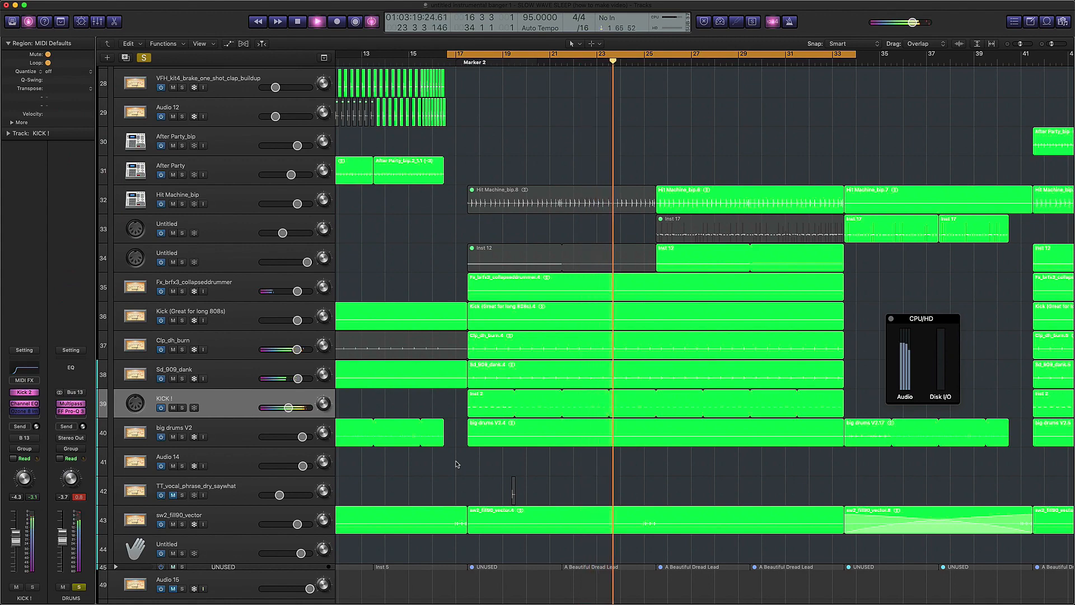
{"action": "scroll", "coordinate": [504, 456], "scroll_direction": "up", "scroll_amount": 3}
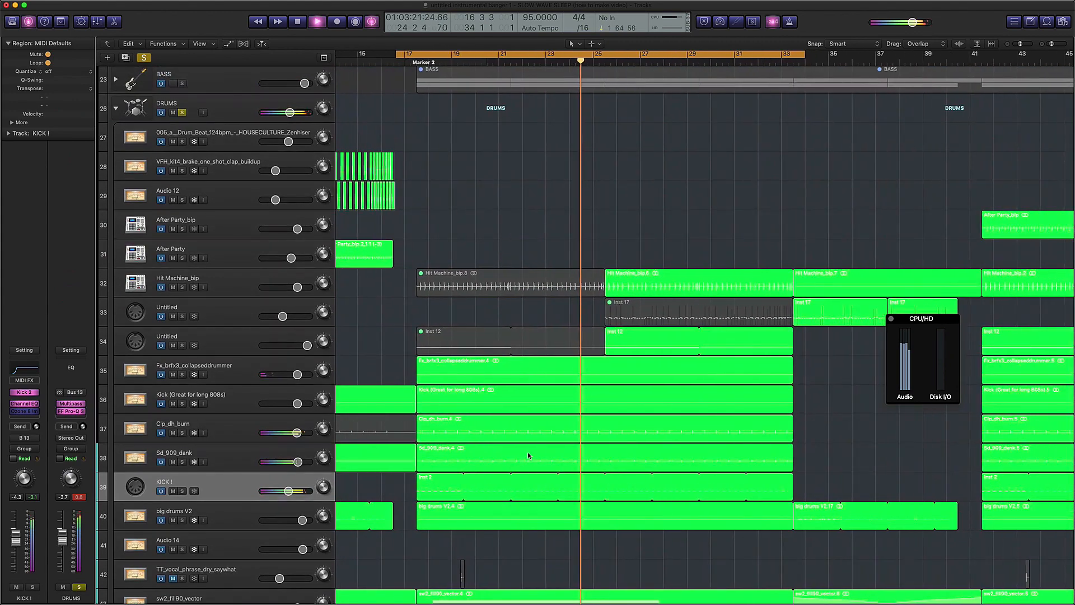
{"action": "scroll", "coordinate": [527, 455], "scroll_direction": "down", "scroll_amount": 2}
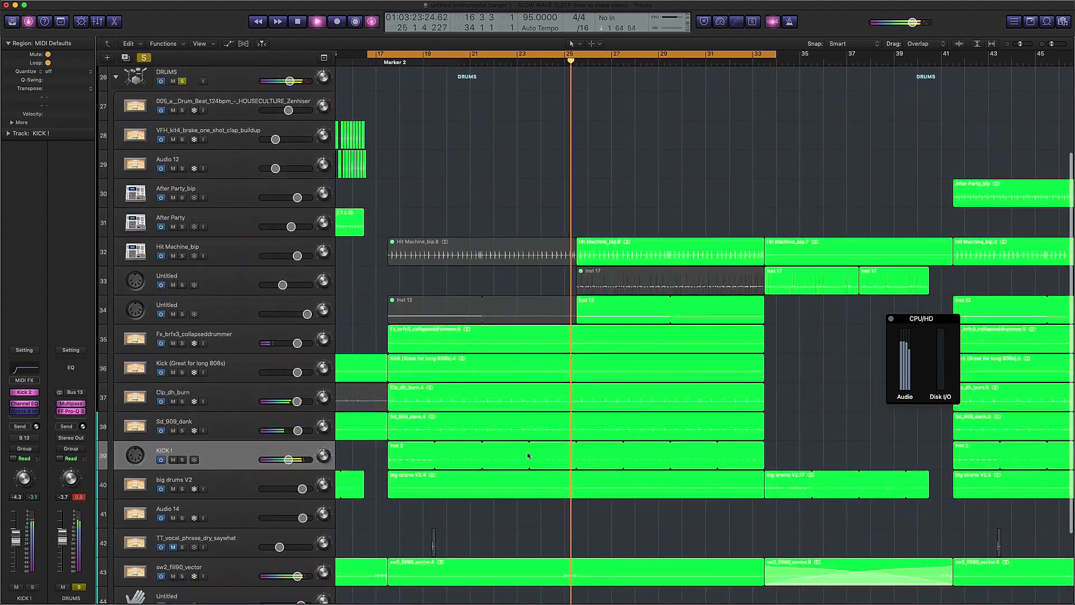
{"action": "scroll", "coordinate": [527, 455], "scroll_direction": "down", "scroll_amount": 1}
{"action": "scroll", "coordinate": [459, 290], "scroll_direction": "down", "scroll_amount": 1}
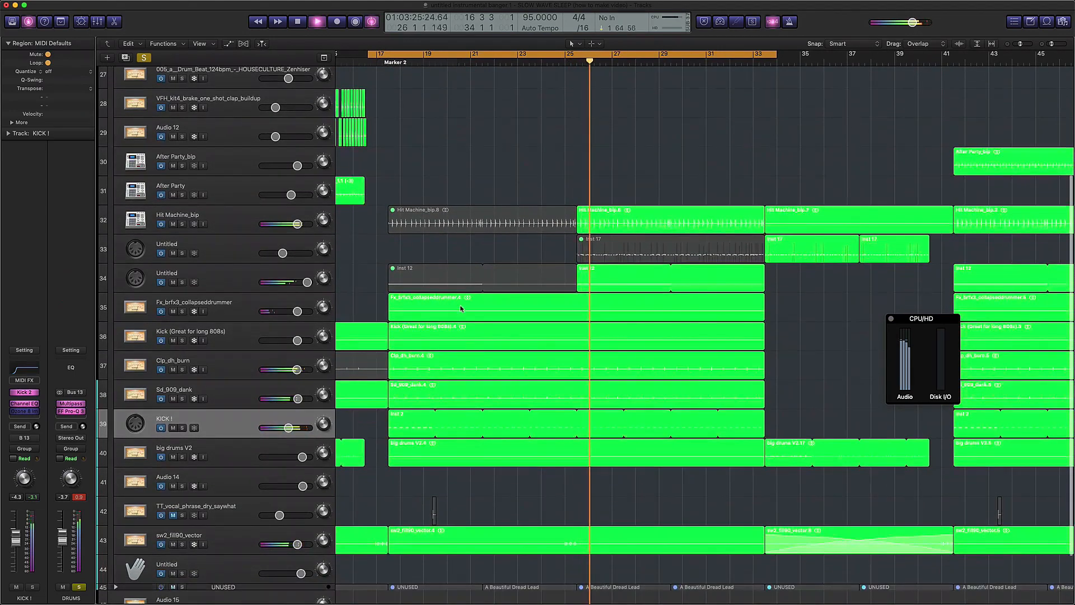
{"action": "scroll", "coordinate": [457, 379], "scroll_direction": "down", "scroll_amount": 1}
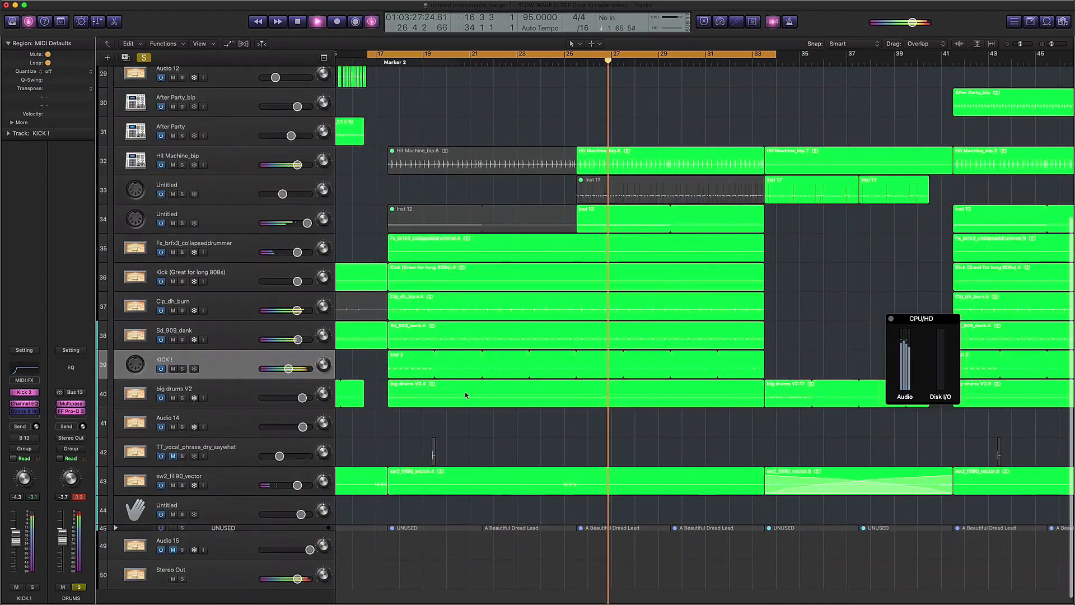
{"action": "scroll", "coordinate": [475, 395], "scroll_direction": "up", "scroll_amount": 5}
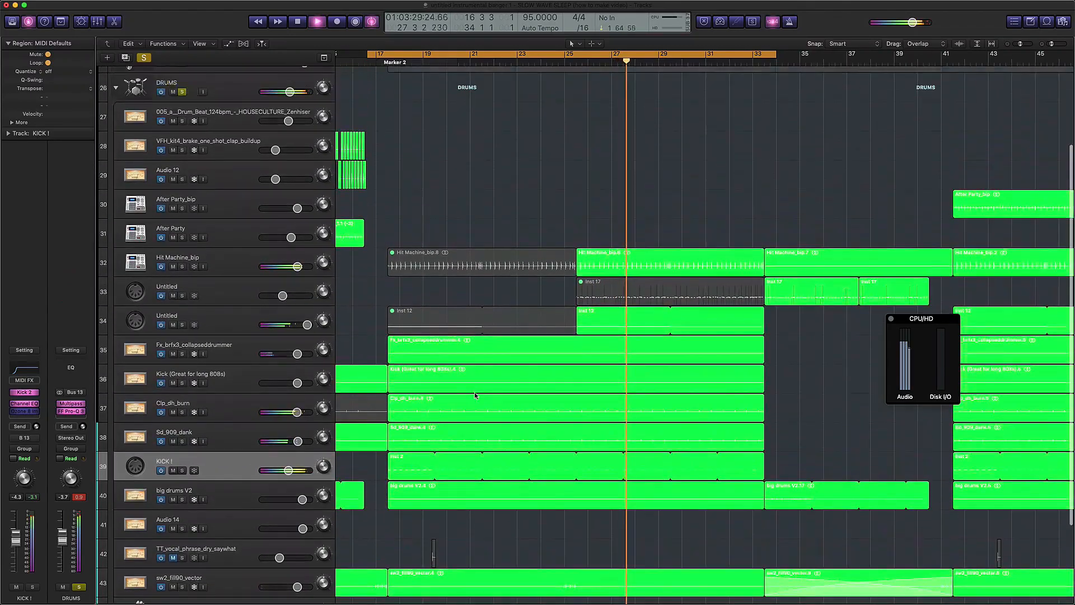
{"action": "scroll", "coordinate": [475, 395], "scroll_direction": "up", "scroll_amount": 1}
{"action": "scroll", "coordinate": [474, 396], "scroll_direction": "down", "scroll_amount": 3}
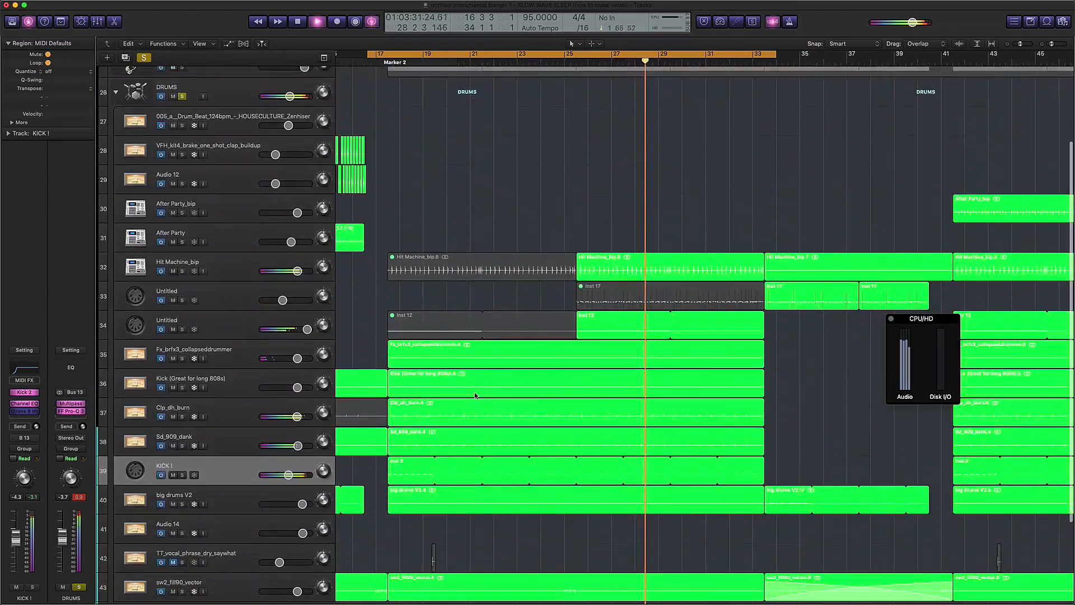
- Select the Untitled track with the Inst 12 regions and set a new cycle range from 25 3 1 1 to bar 34
{"action": "left_click", "coordinate": [246, 324]}
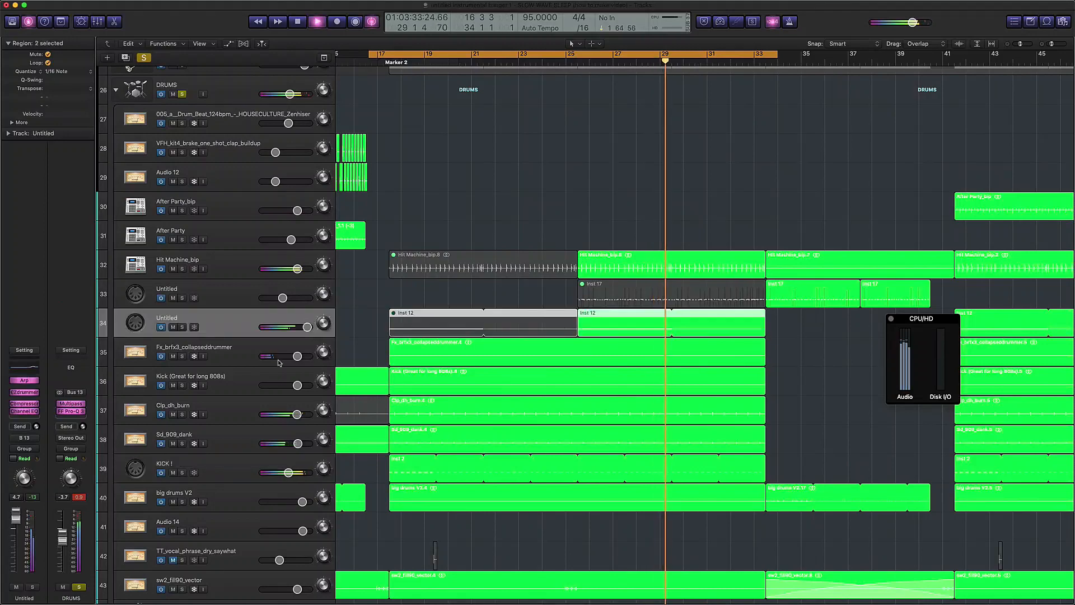
{"action": "left_click", "coordinate": [558, 55]}
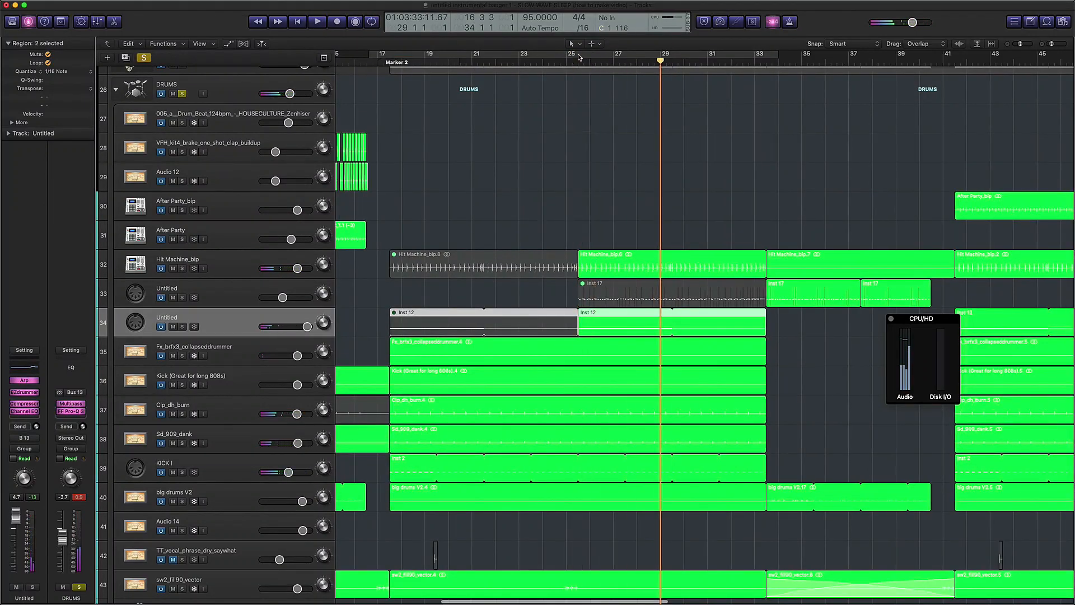
{"action": "left_click_drag", "start_coordinate": [591, 56], "coordinate": [780, 67]}
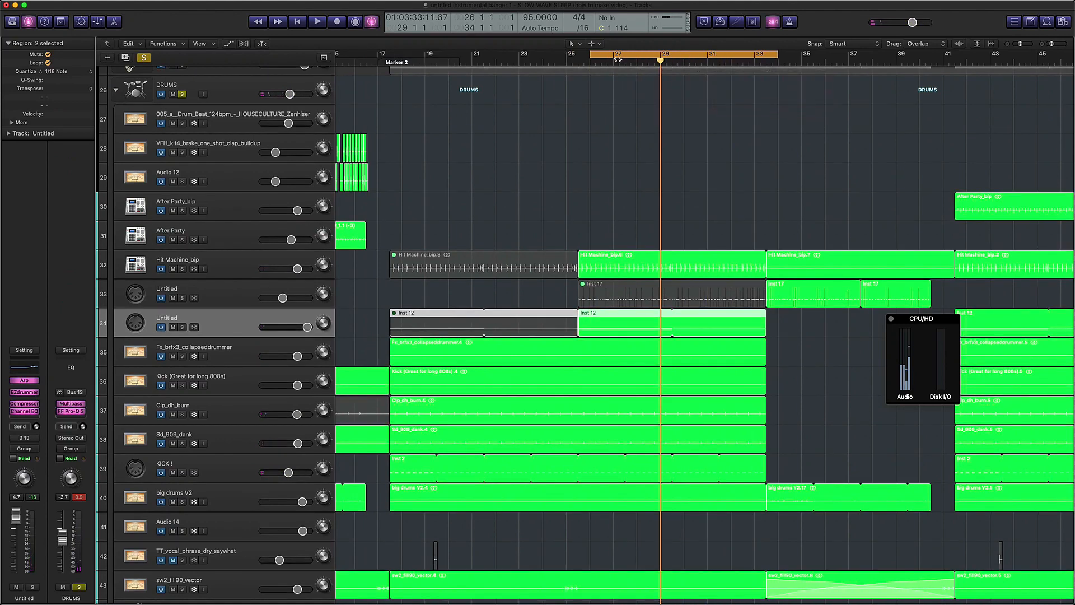
{"action": "left_click_drag", "start_coordinate": [587, 55], "coordinate": [578, 55]}
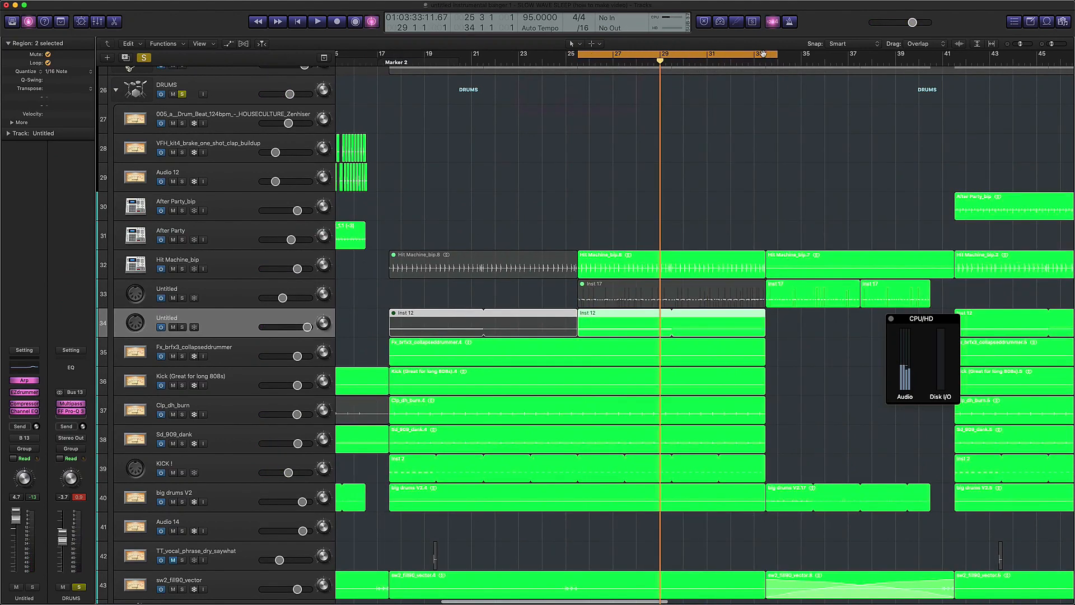
- Shorten the cycle range to end in bar 29 and play it with only the Untitled Inst 12 track soloed instead of DRUMS
{"action": "left_click_drag", "start_coordinate": [777, 55], "coordinate": [672, 55]}
{"action": "scroll", "coordinate": [201, 140], "scroll_direction": "up", "scroll_amount": 1}
{"action": "left_click", "coordinate": [183, 100]}
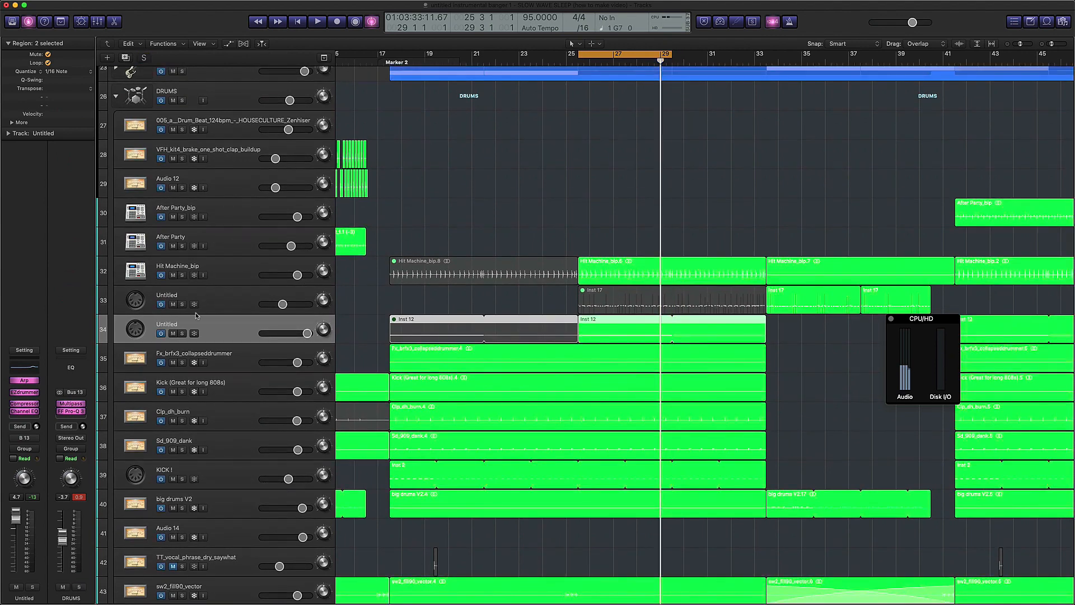
{"action": "left_click", "coordinate": [182, 333]}
{"action": "key", "text": "space"}
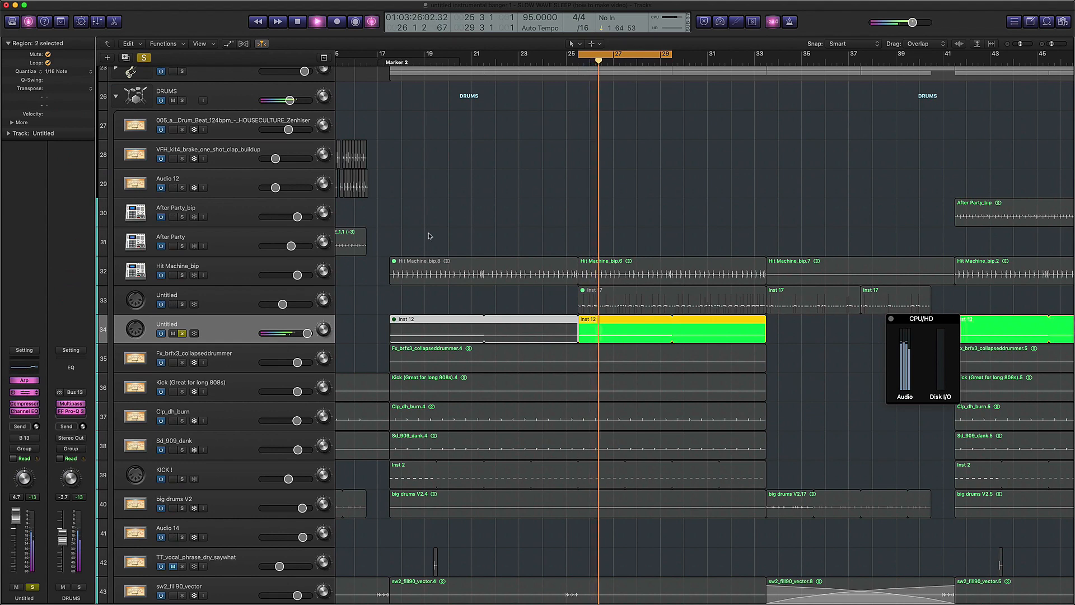
{"action": "key", "text": "space"}
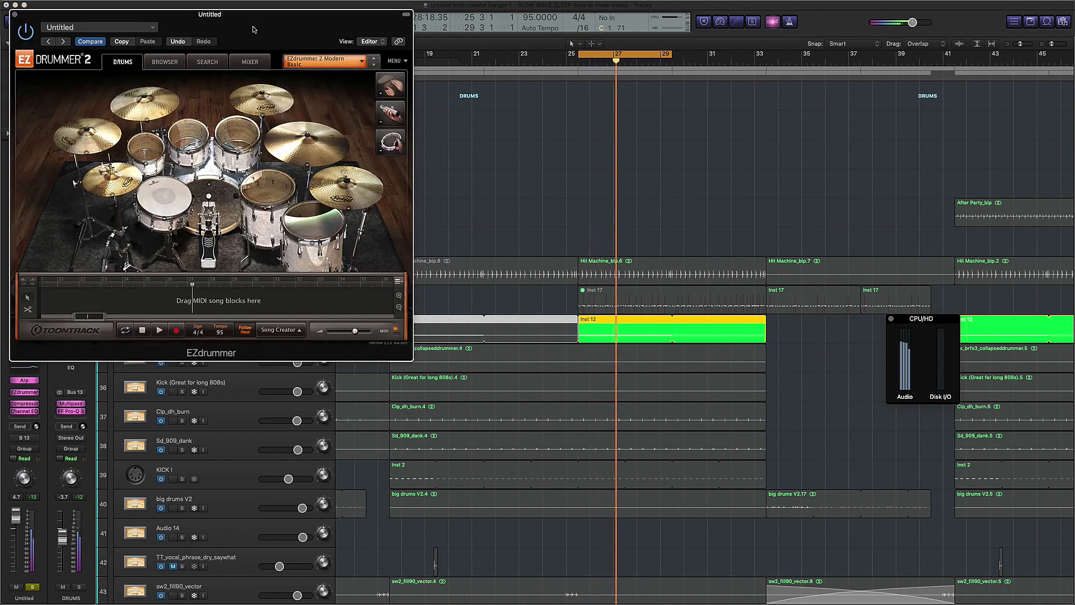
- Examine the EZdrummer 2 kit behind the Inst 12 track, audition its snare, and close the plug-in window
{"action": "left_click_drag", "start_coordinate": [254, 29], "coordinate": [406, 177]}
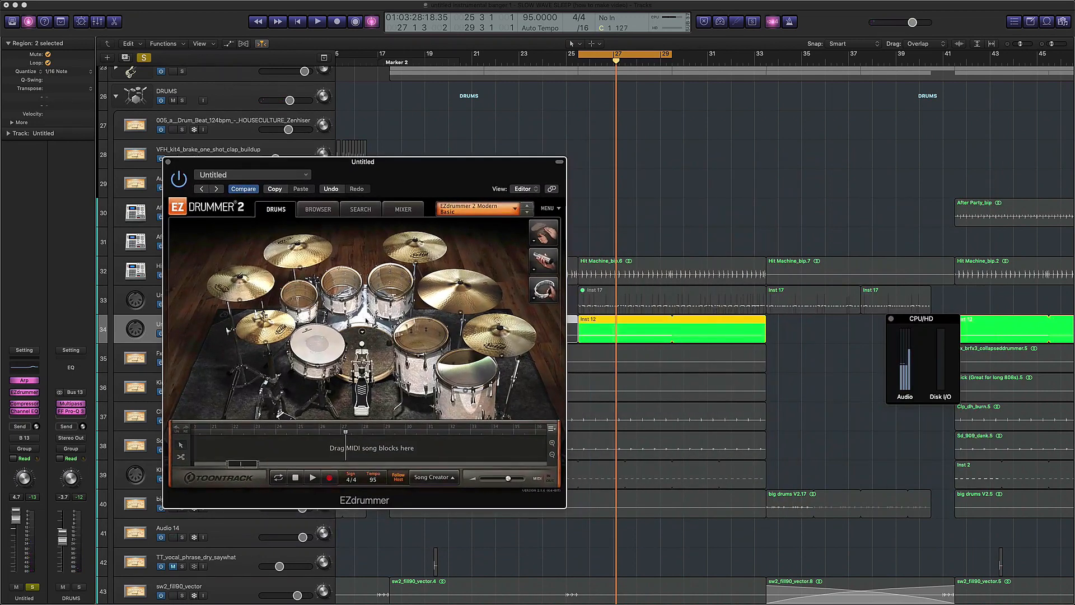
{"action": "left_click", "coordinate": [327, 342]}
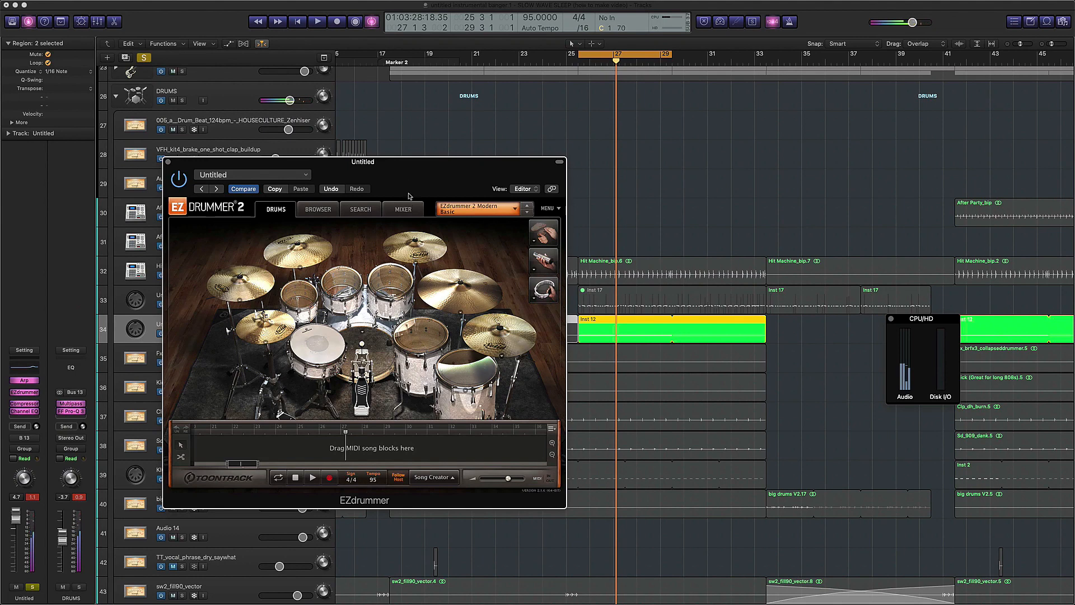
{"action": "left_click_drag", "start_coordinate": [422, 180], "coordinate": [476, 183]}
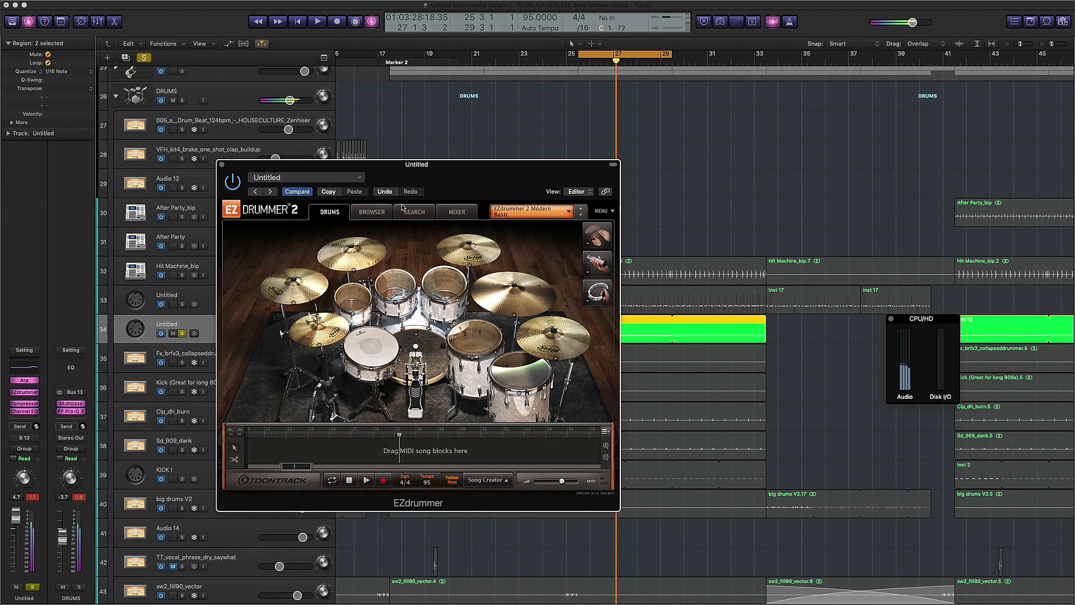
{"action": "left_click_drag", "start_coordinate": [406, 181], "coordinate": [439, 181]}
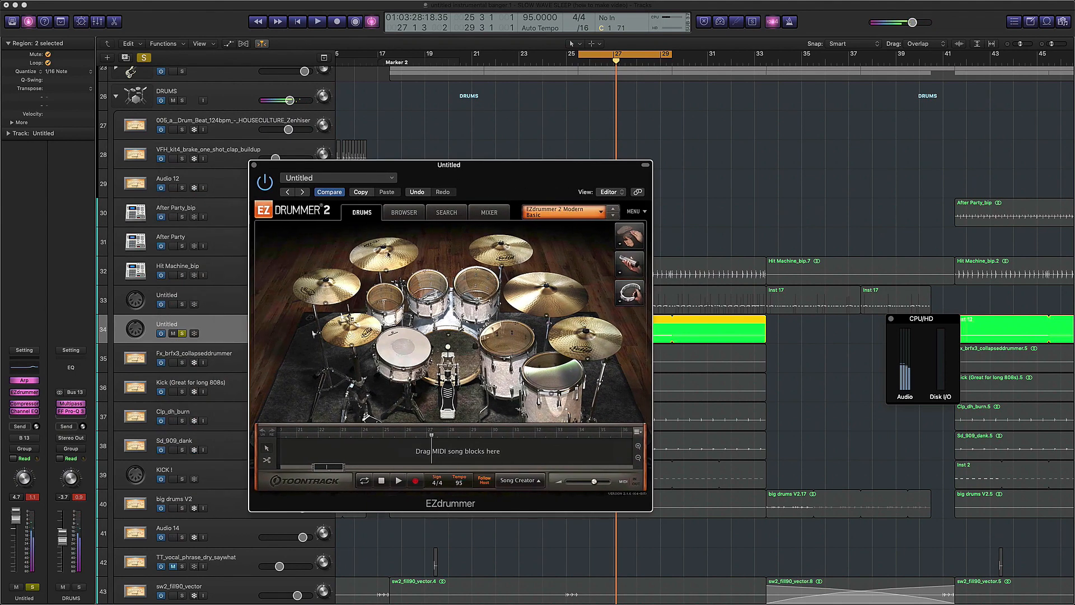
{"action": "left_click", "coordinate": [253, 166]}
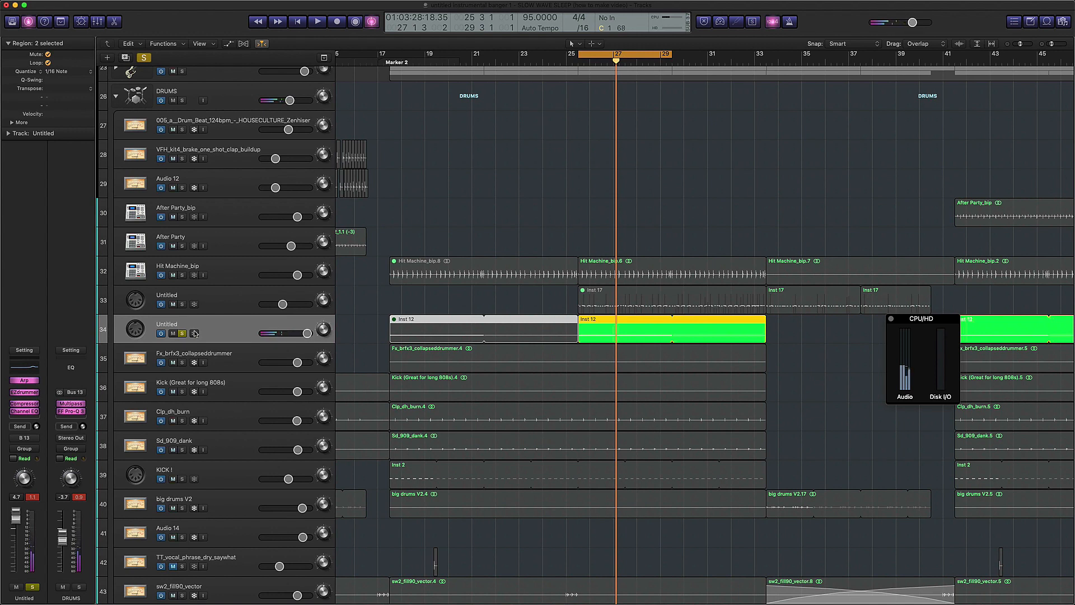
- Loop the soloed Inst 12 track, briefly adding Sd_909_dank and Clp_dh_burn for comparison, and clear all solos
{"action": "key", "text": "space"}
{"action": "left_click", "coordinate": [182, 450]}
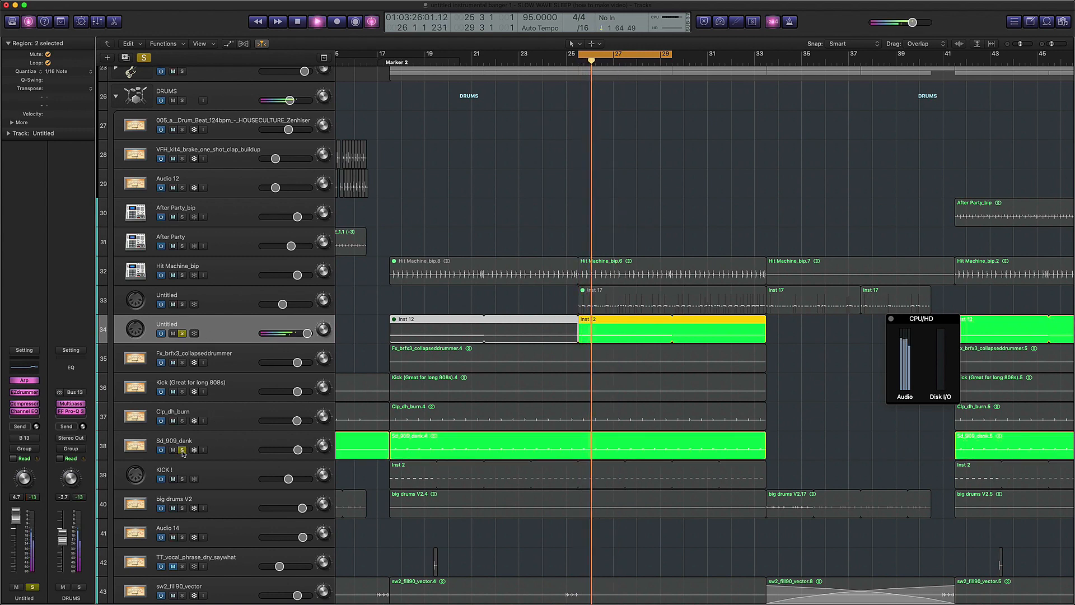
{"action": "left_click", "coordinate": [182, 421]}
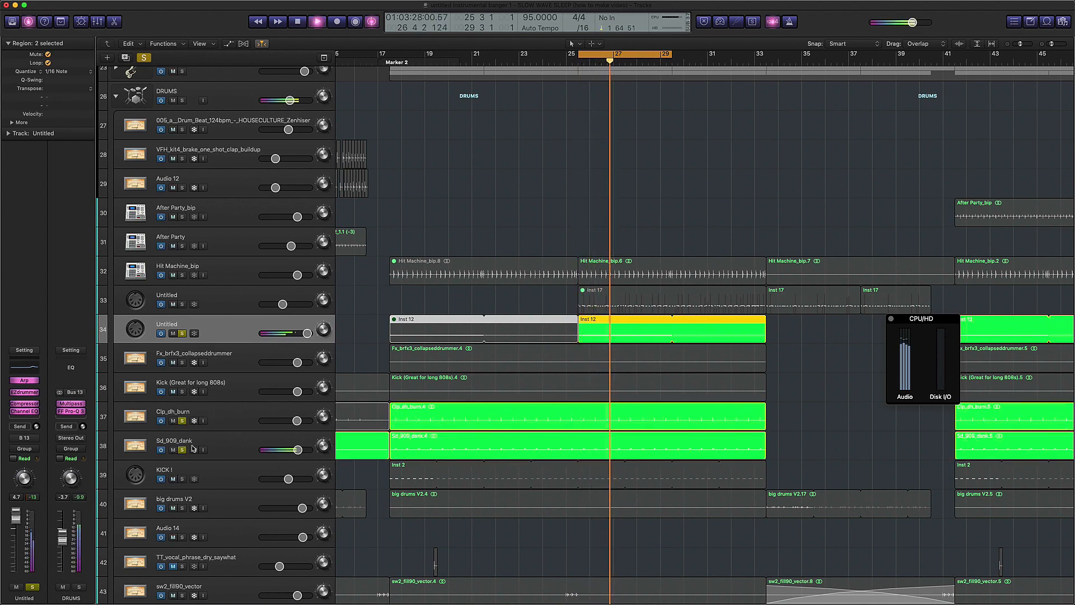
{"action": "left_click", "coordinate": [182, 450]}
{"action": "left_click", "coordinate": [182, 420]}
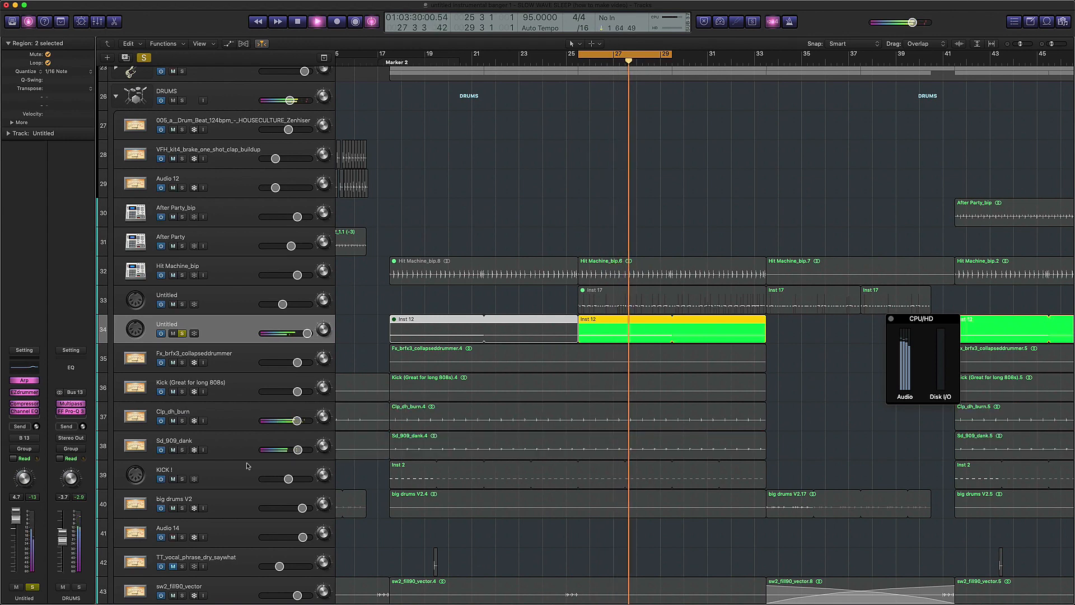
{"action": "key", "text": "space"}
{"action": "left_click", "coordinate": [182, 333]}
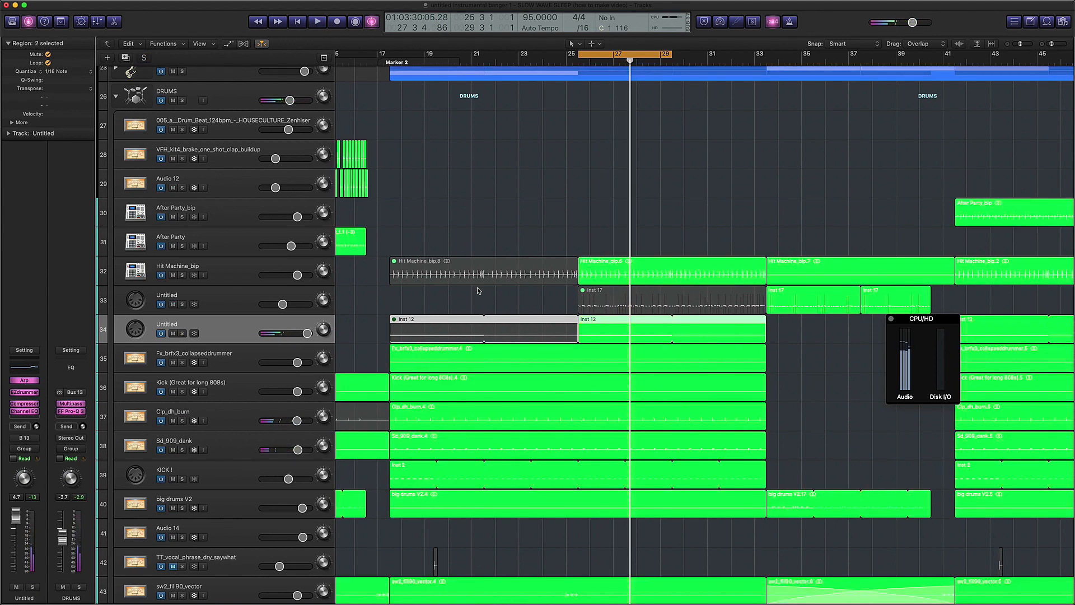
- Turn off the cycle range and play the soloed DRUMS stack from 33 3 1 1, where the Inst 17 regions are unmuted
{"action": "scroll", "coordinate": [650, 255], "scroll_direction": "down", "scroll_amount": 3}
{"action": "scroll", "coordinate": [639, 256], "scroll_direction": "up", "scroll_amount": 3}
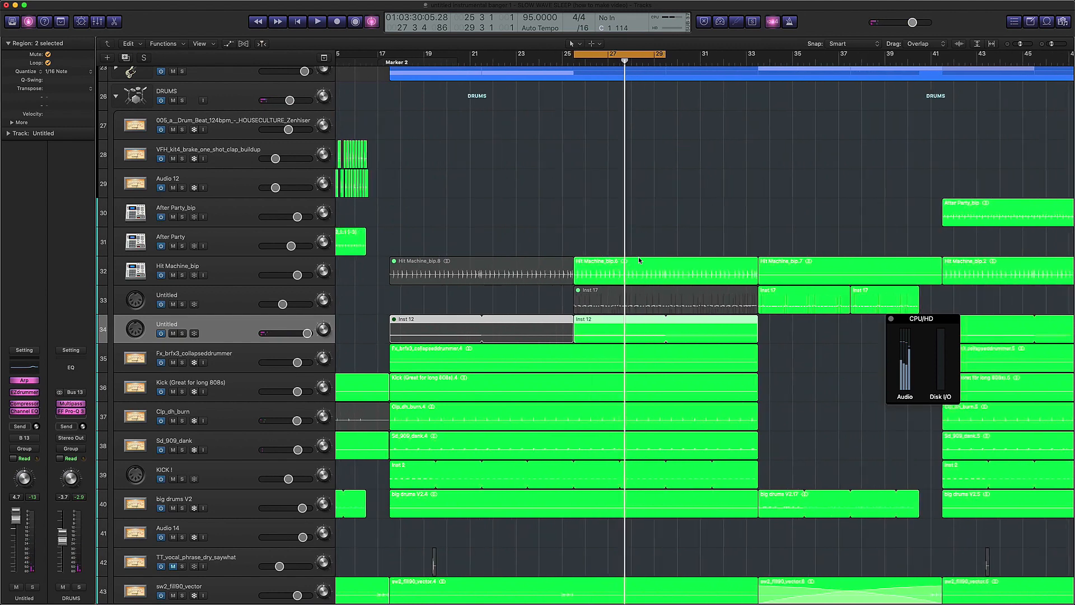
{"action": "left_click", "coordinate": [615, 54]}
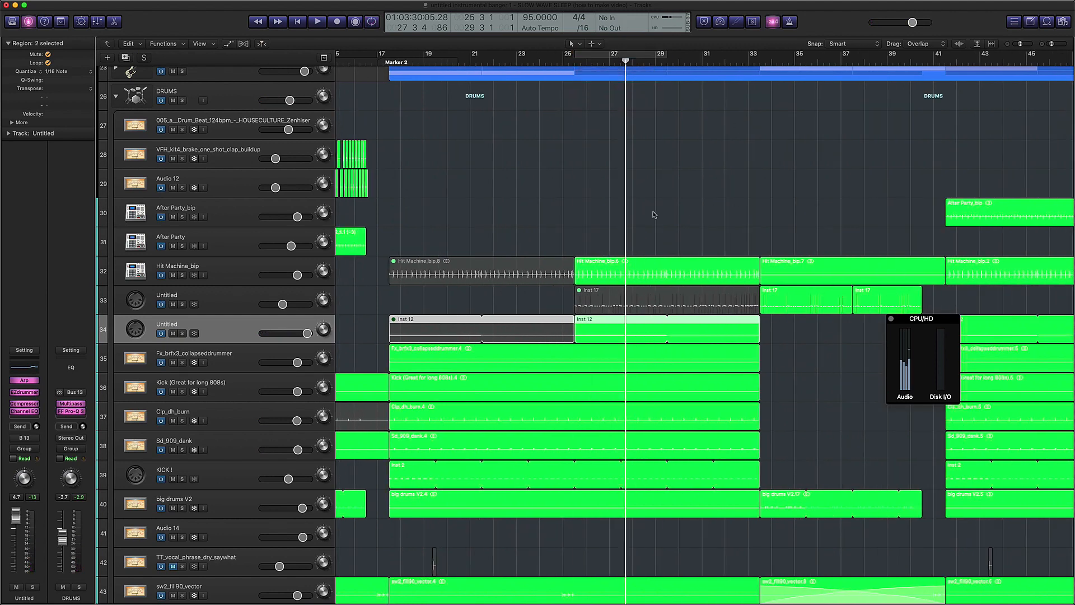
{"action": "scroll", "coordinate": [654, 215], "scroll_direction": "down", "scroll_amount": 5}
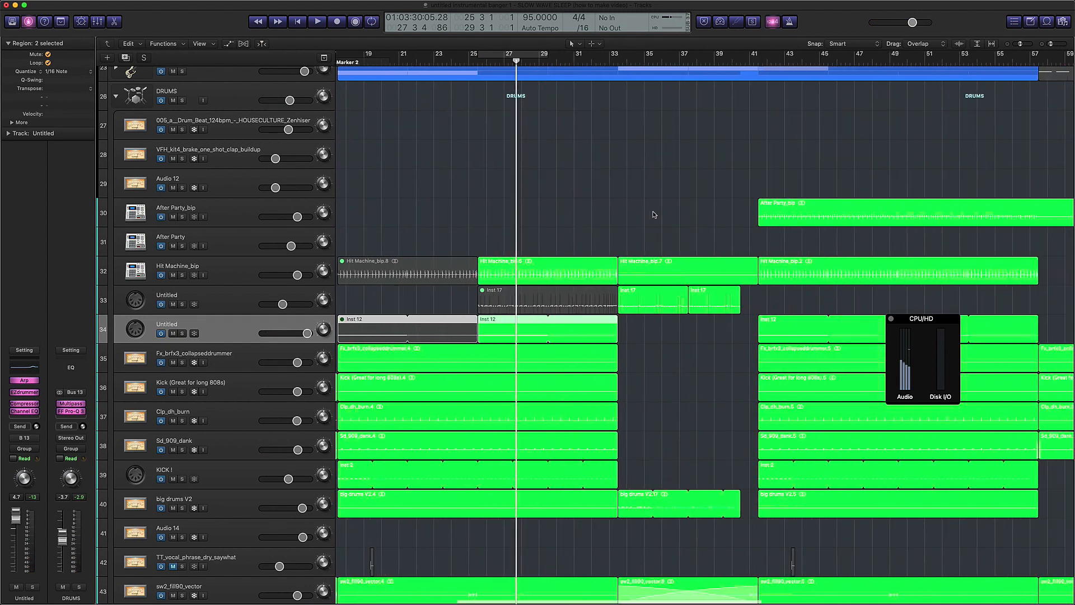
{"action": "scroll", "coordinate": [654, 214], "scroll_direction": "left", "scroll_amount": 3}
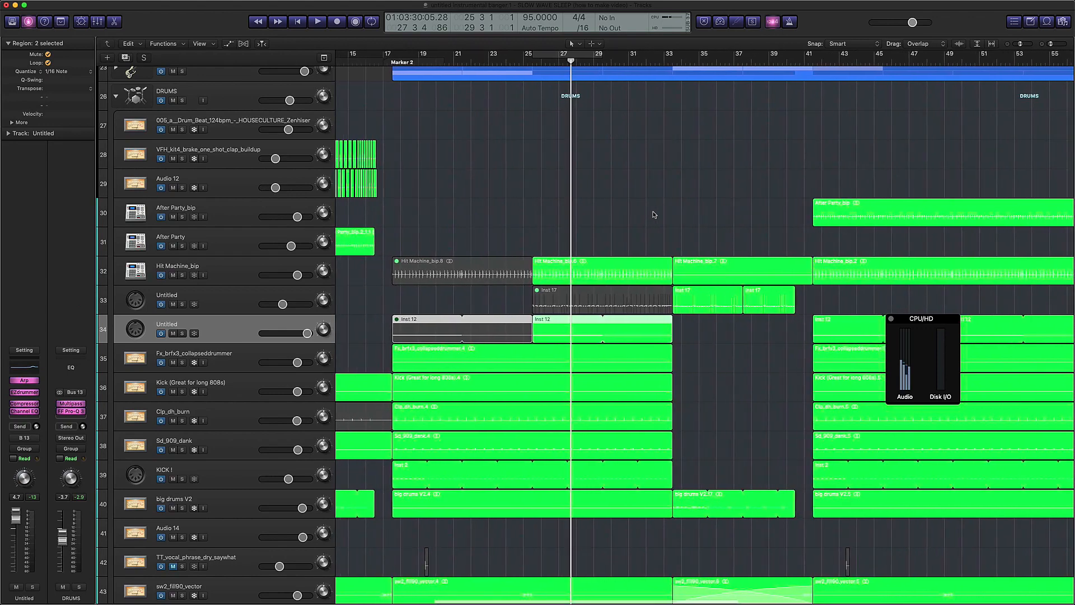
{"action": "scroll", "coordinate": [654, 215], "scroll_direction": "right", "scroll_amount": 5}
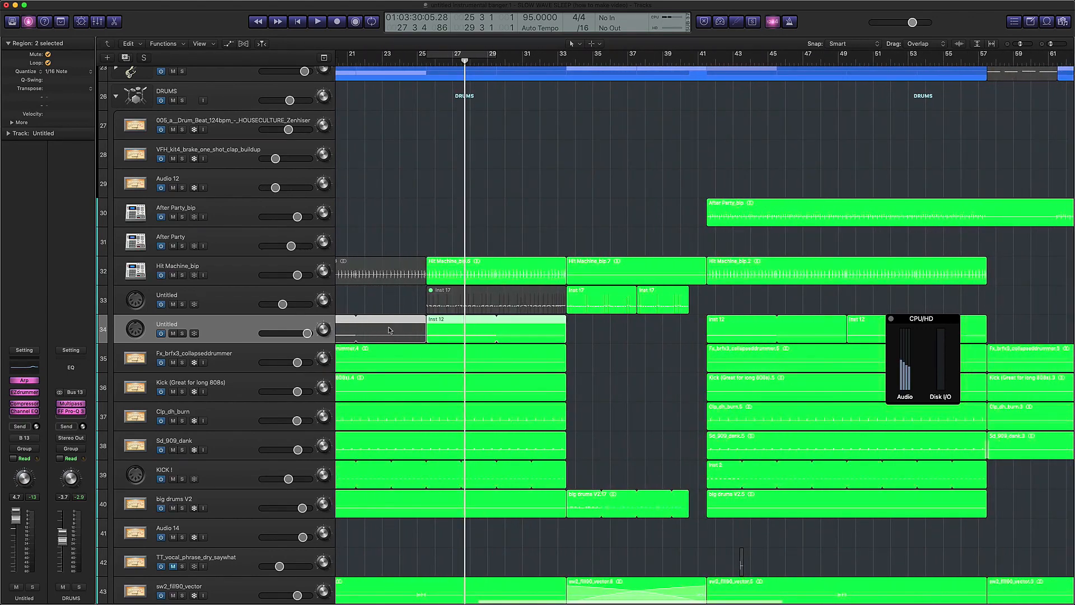
{"action": "scroll", "coordinate": [565, 323], "scroll_direction": "left", "scroll_amount": 4}
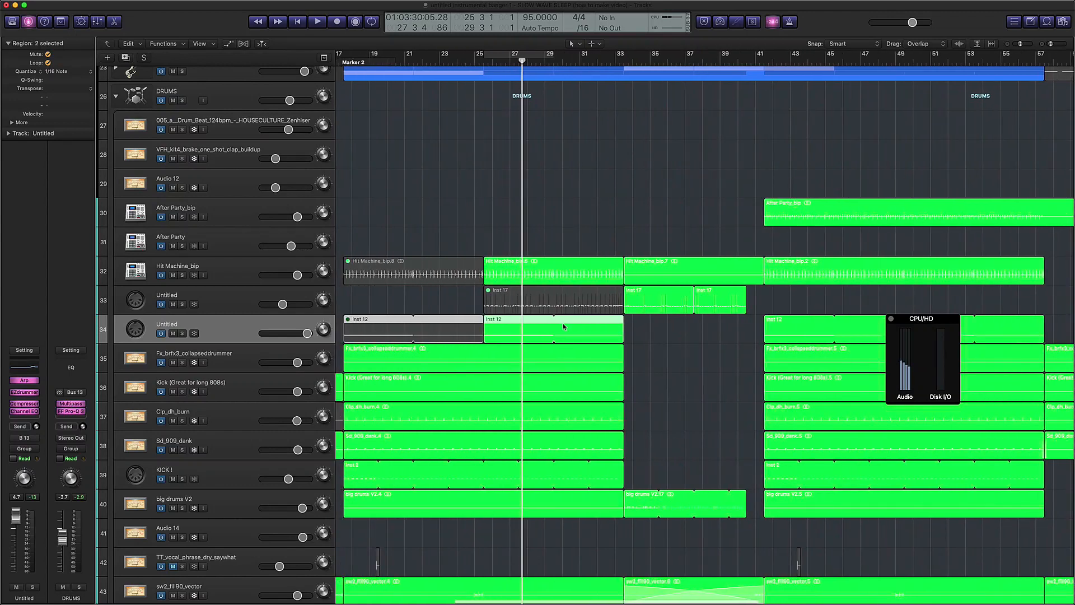
{"action": "scroll", "coordinate": [562, 324], "scroll_direction": "right", "scroll_amount": 3}
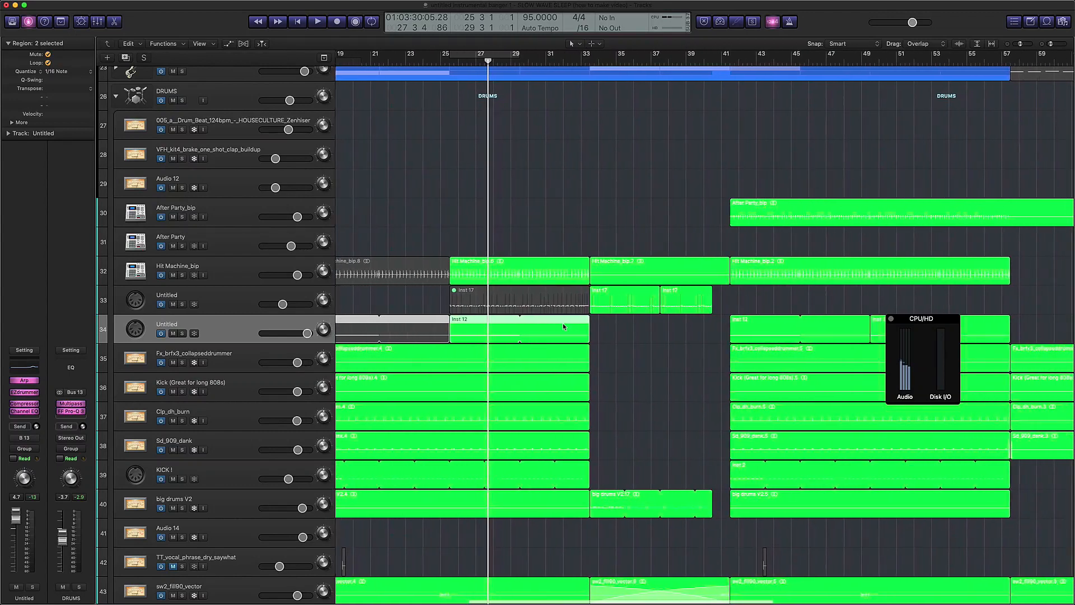
{"action": "left_click", "coordinate": [582, 62]}
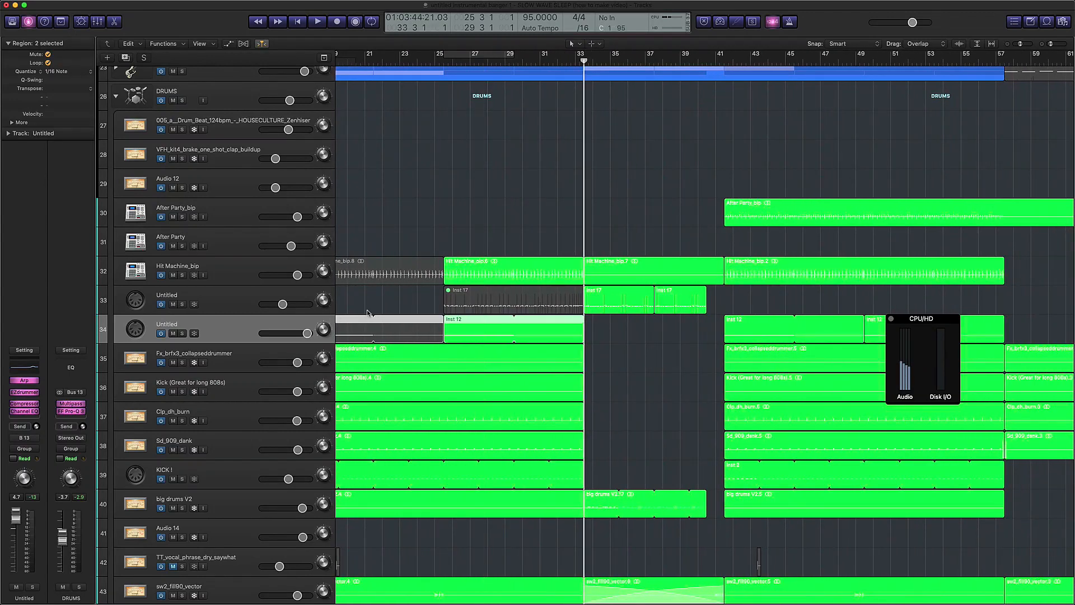
{"action": "left_click", "coordinate": [182, 100]}
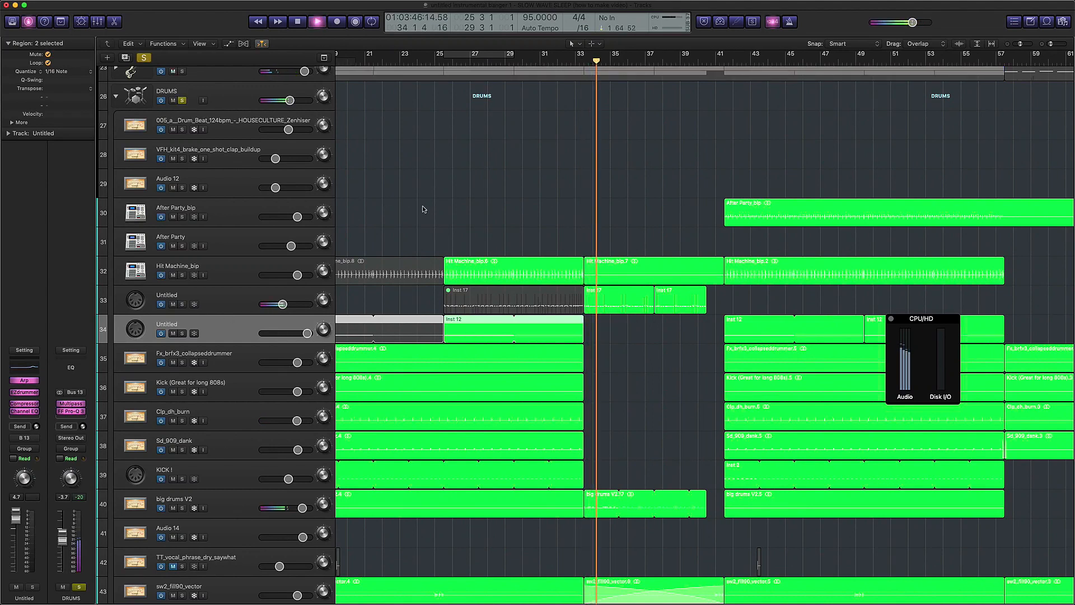
- Select the Untitled track with the Inst 17 regions, listen to it soloed without the DRUMS stack, and clear its solo
{"action": "left_click", "coordinate": [174, 311]}
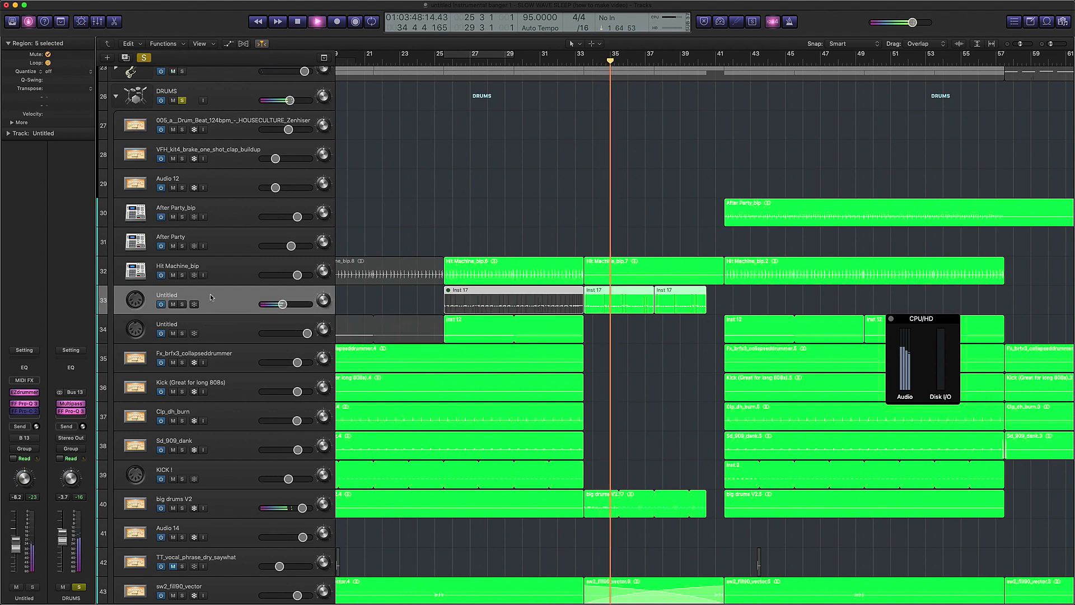
{"action": "left_click", "coordinate": [182, 304]}
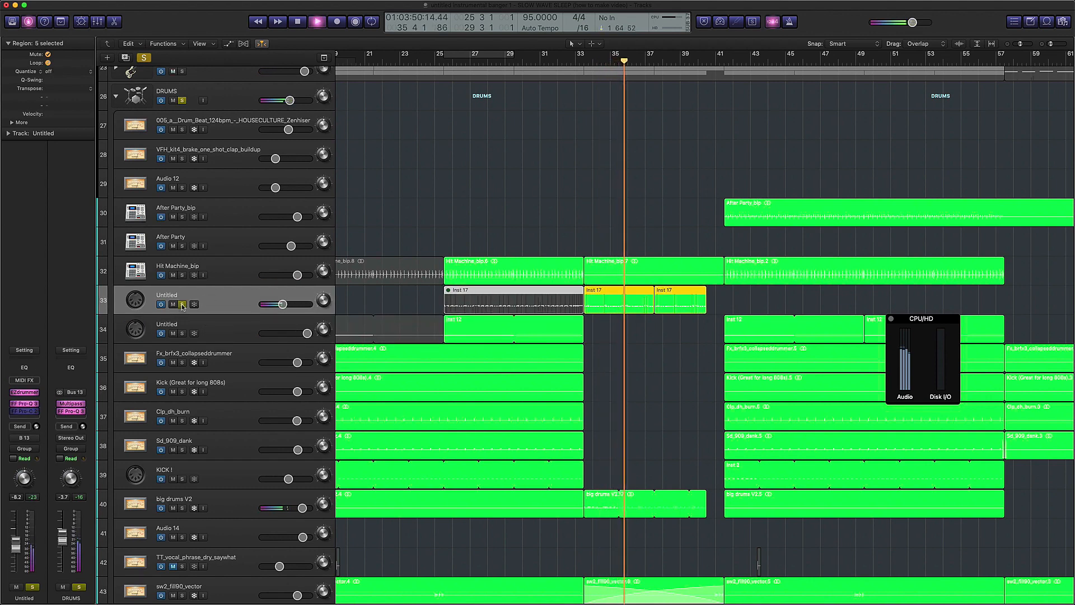
{"action": "left_click", "coordinate": [182, 101]}
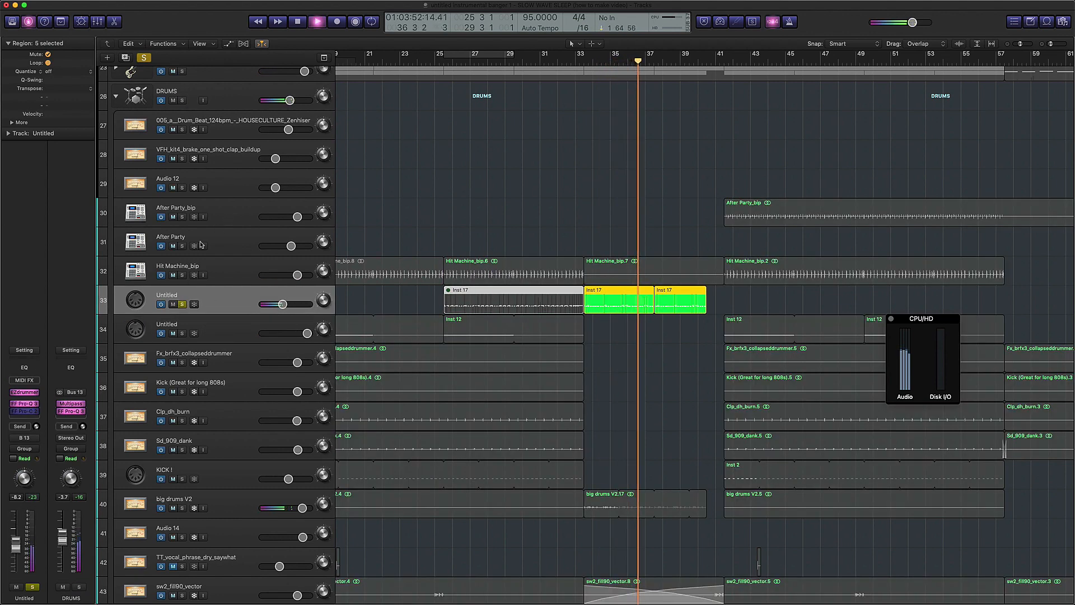
{"action": "left_click", "coordinate": [182, 304]}
- Stop playback, solo the big drums V2 track, and return the playhead to 33 3 1 1
{"action": "scroll", "coordinate": [201, 448], "scroll_direction": "down", "scroll_amount": 2}
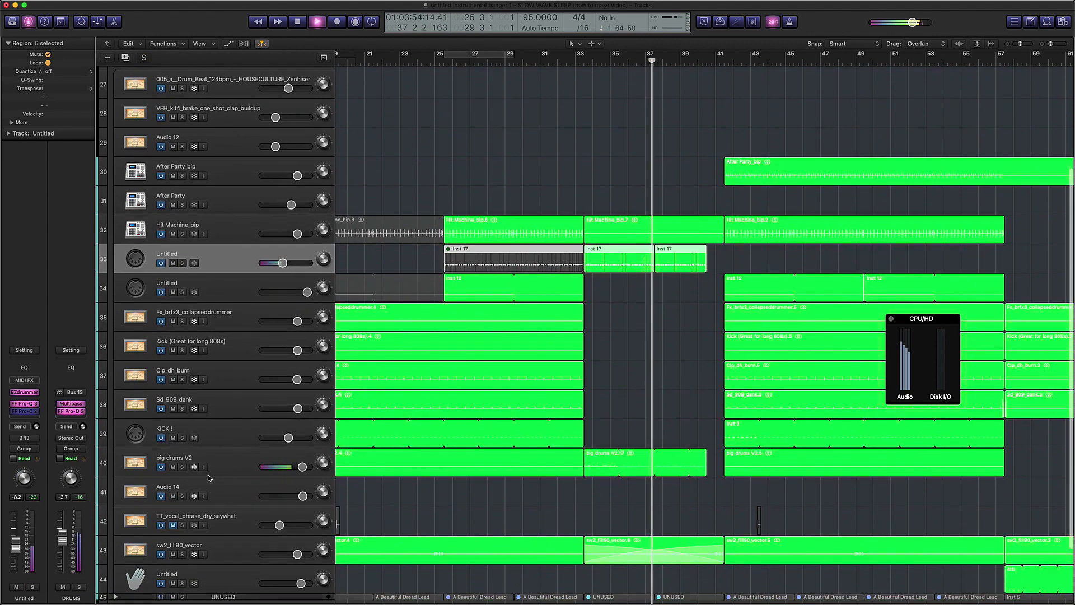
{"action": "key", "text": "space"}
{"action": "left_click", "coordinate": [182, 466]}
{"action": "left_click", "coordinate": [583, 61]}
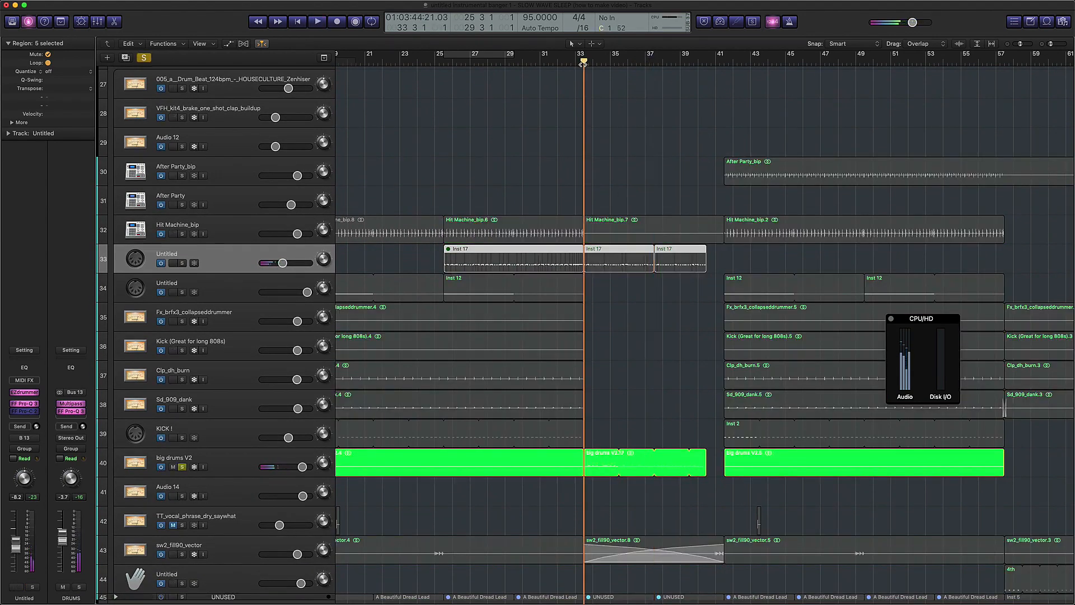
- Set a cycle range from 33 3 1 1 to 40 1 1 1 and listen to the soloed big drums V2 track in it
{"action": "left_click_drag", "start_coordinate": [583, 57], "coordinate": [698, 54]}
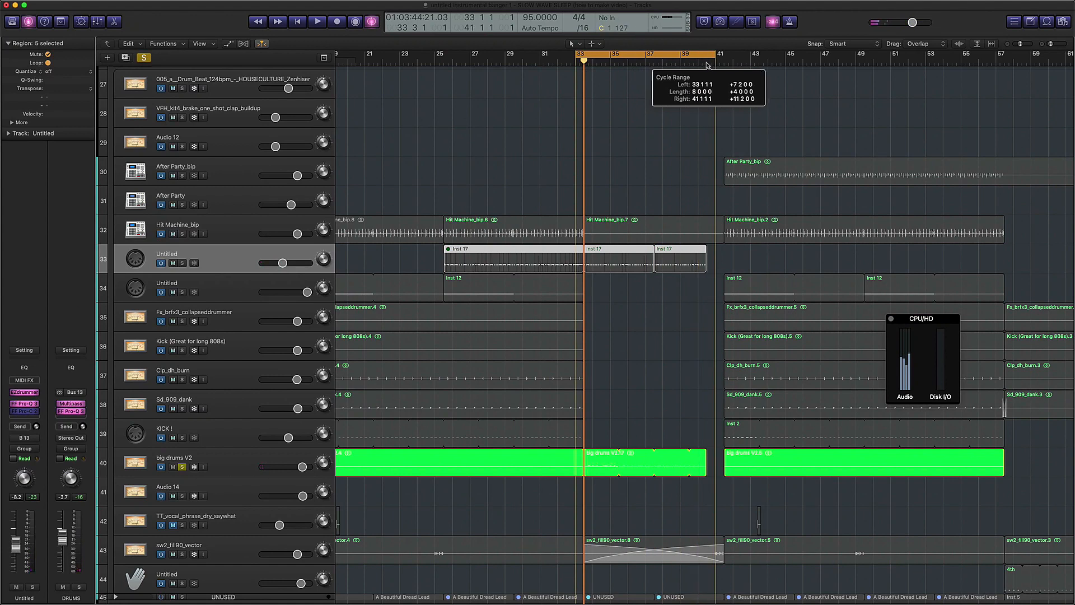
{"action": "left_click_drag", "start_coordinate": [580, 50], "coordinate": [586, 51]}
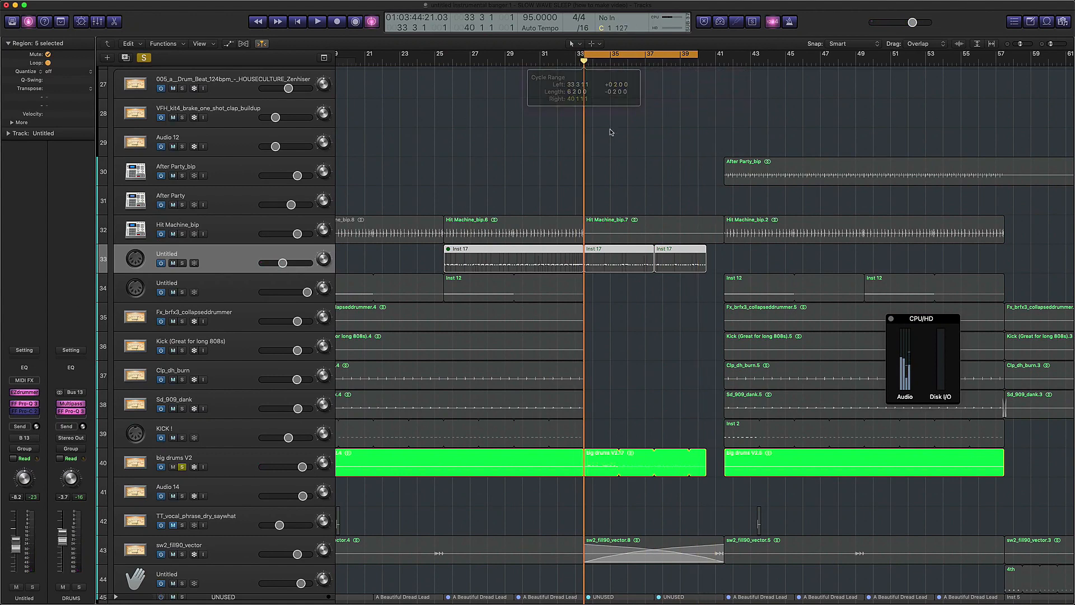
{"action": "key", "text": "space"}
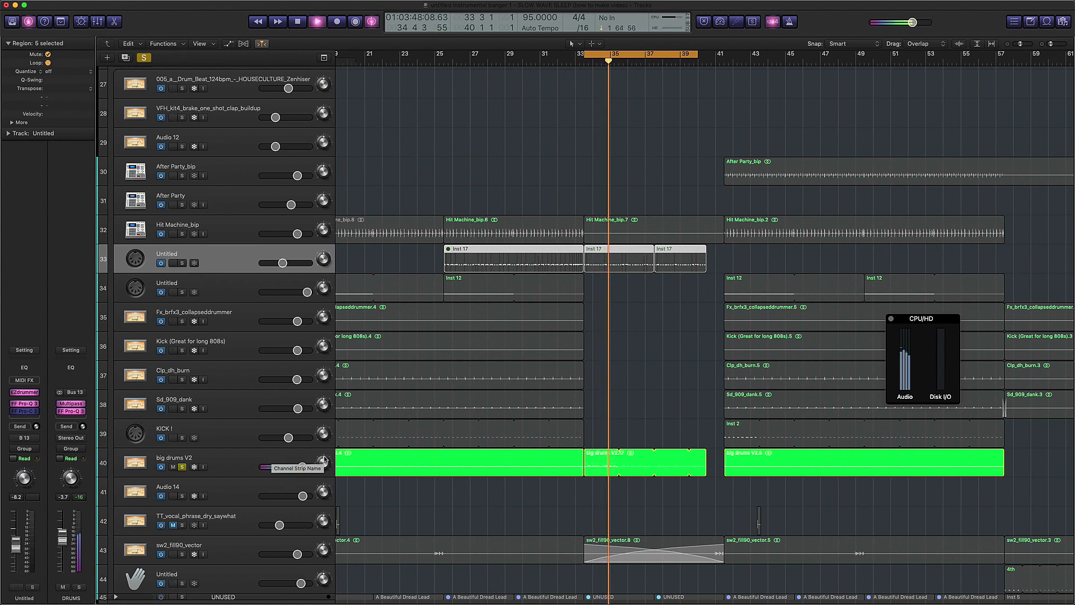
{"action": "key", "text": "space"}
- Select the big drums V2 track, examine the curve in its FF Pro-Q 3 equalizer, and close the plug-in window
{"action": "left_click", "coordinate": [220, 464]}
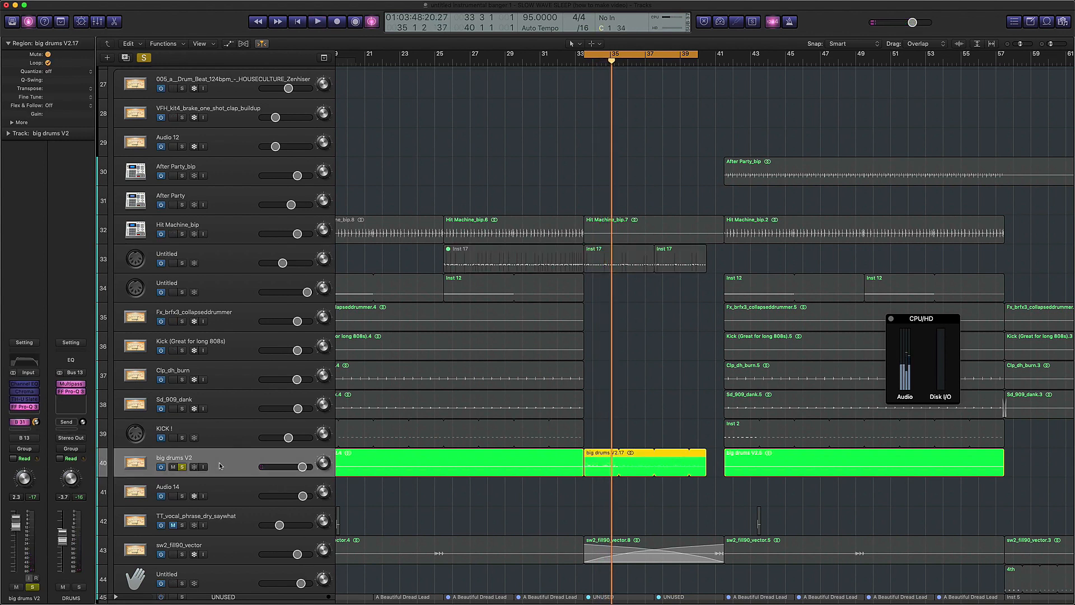
{"action": "left_click", "coordinate": [24, 407]}
{"action": "left_click_drag", "start_coordinate": [36, 18], "coordinate": [368, 164]}
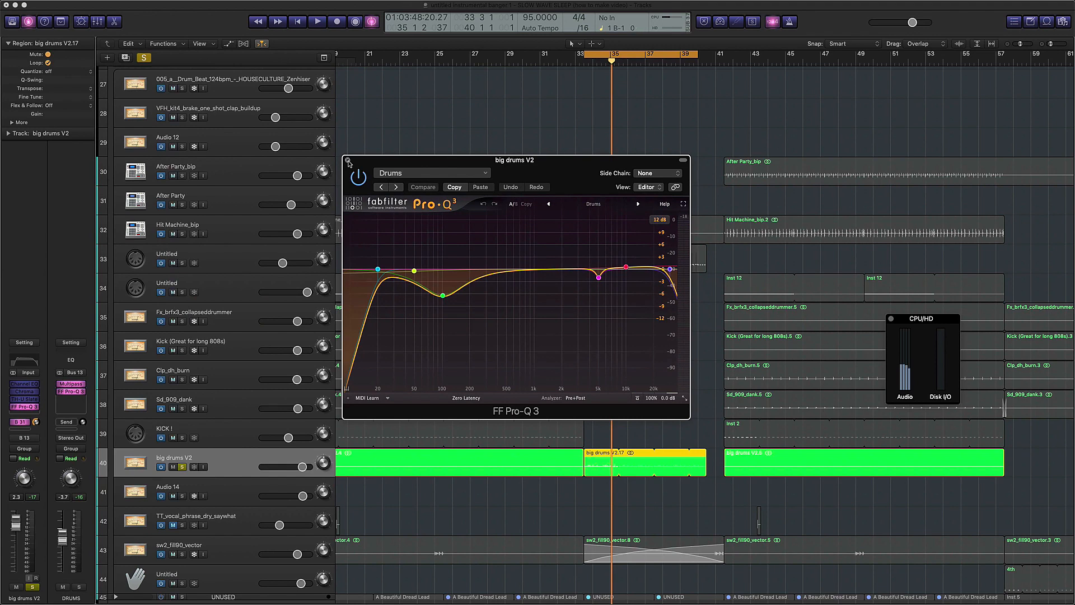
{"action": "left_click", "coordinate": [348, 161]}
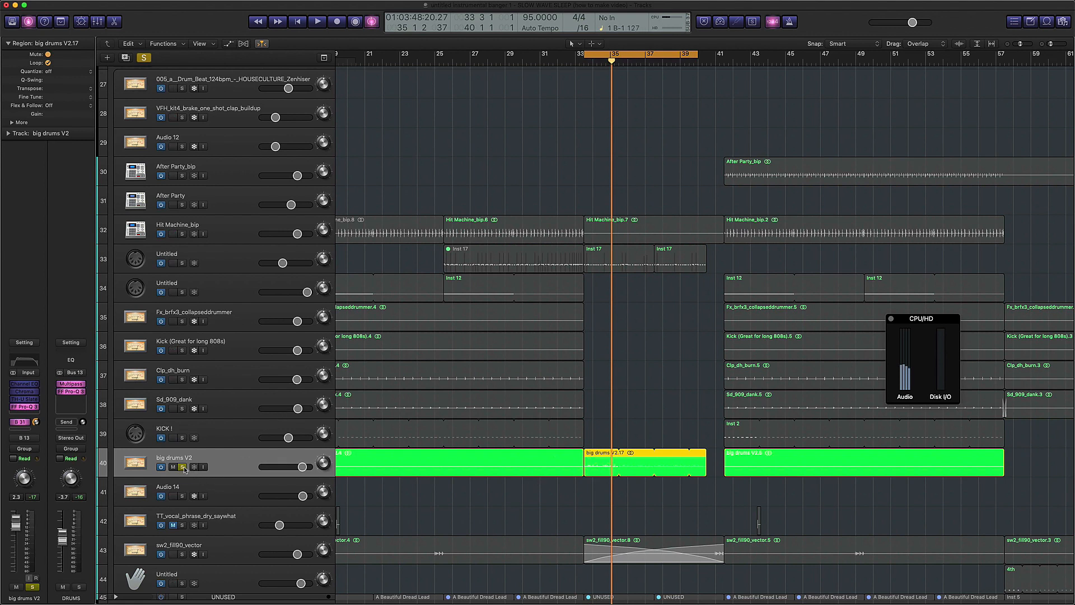
- Restart the cycle playback and clear the solo on big drums V2 to hear it within the full mix
{"action": "key", "text": "space"}
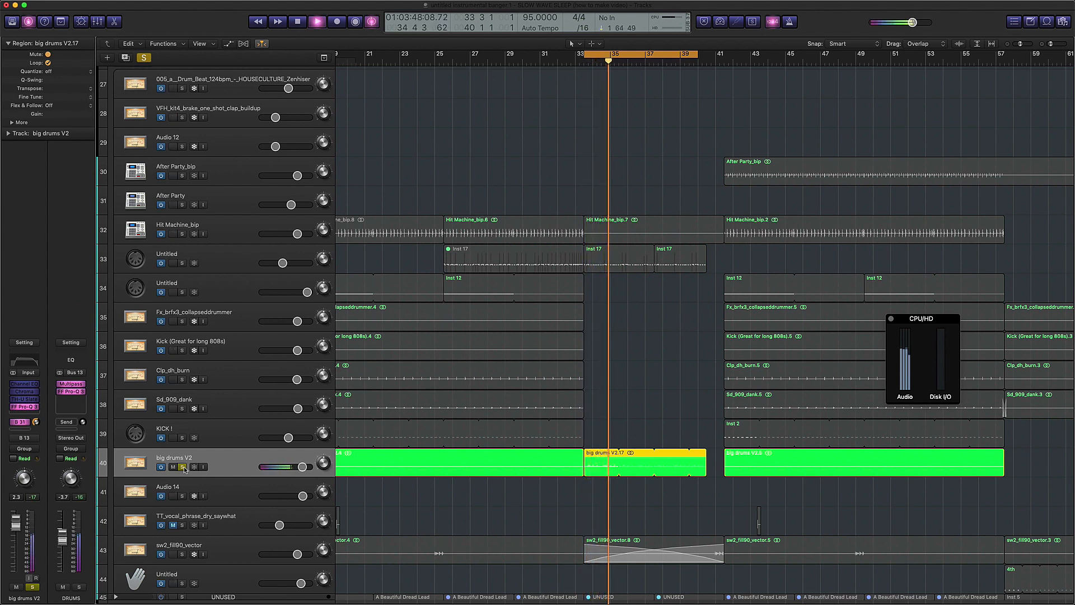
{"action": "left_click", "coordinate": [183, 467]}
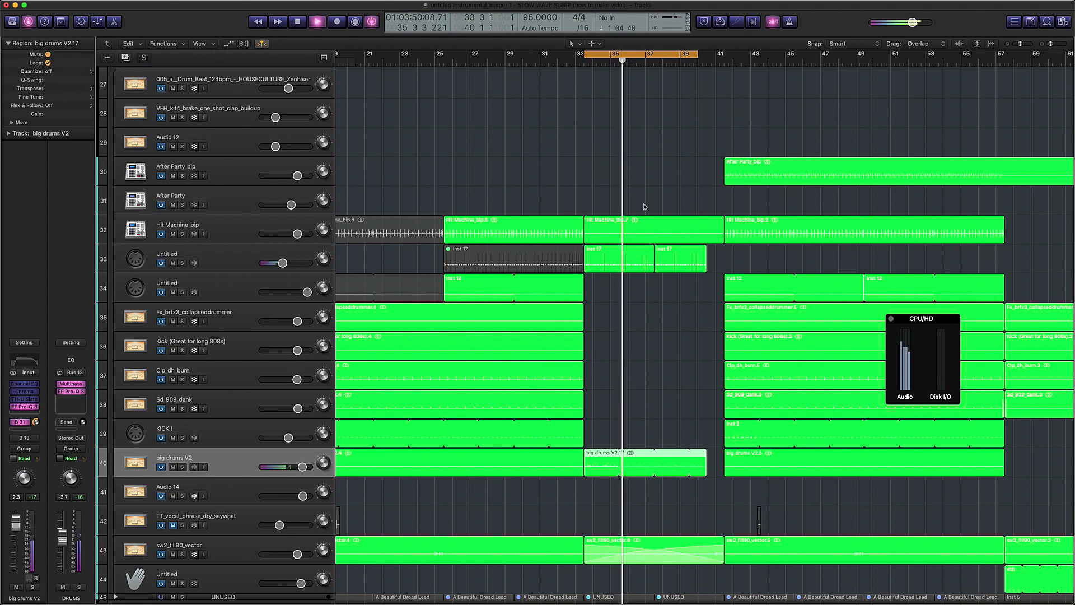
{"action": "scroll", "coordinate": [500, 127], "scroll_direction": "up", "scroll_amount": 2}
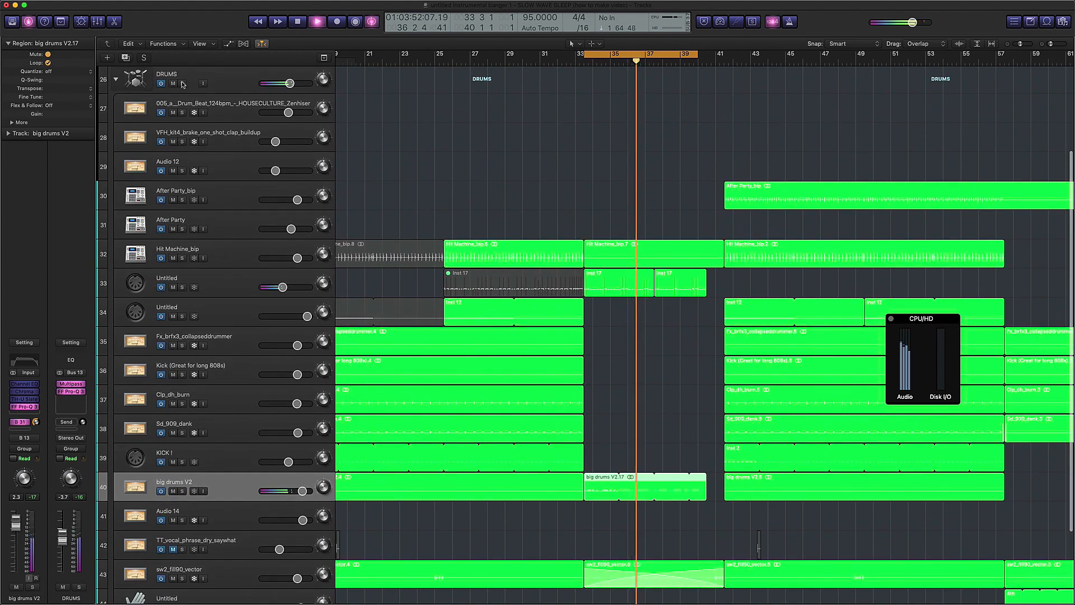
- Solo the DRUMS stack, turn off the cycle, and play it from bar 41 while looking over its tracks
{"action": "left_click", "coordinate": [182, 84]}
{"action": "key", "text": "space"}
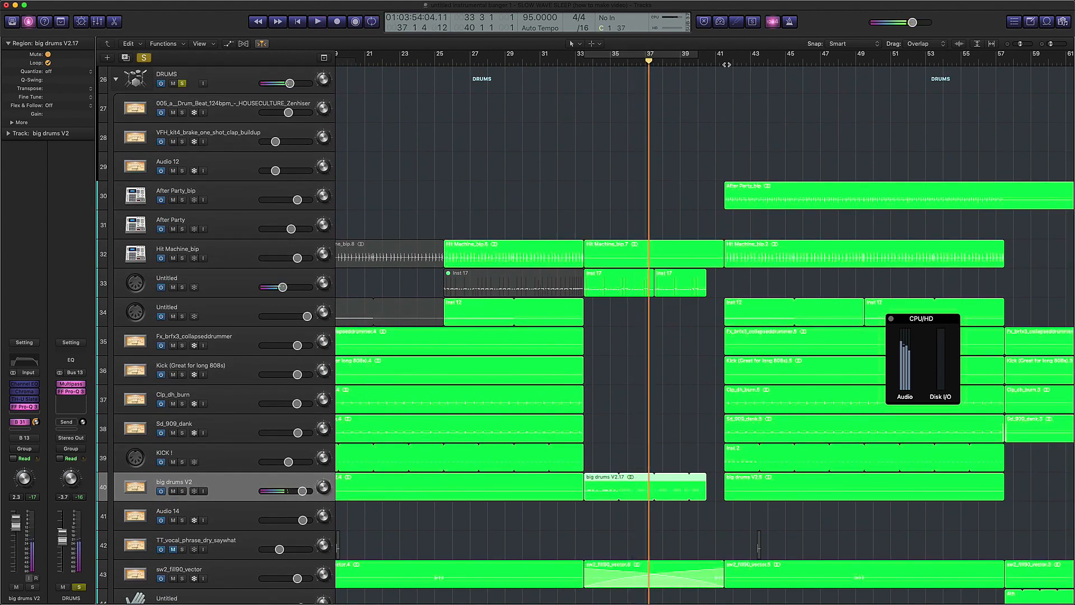
{"action": "left_click_drag", "start_coordinate": [728, 63], "coordinate": [723, 65]}
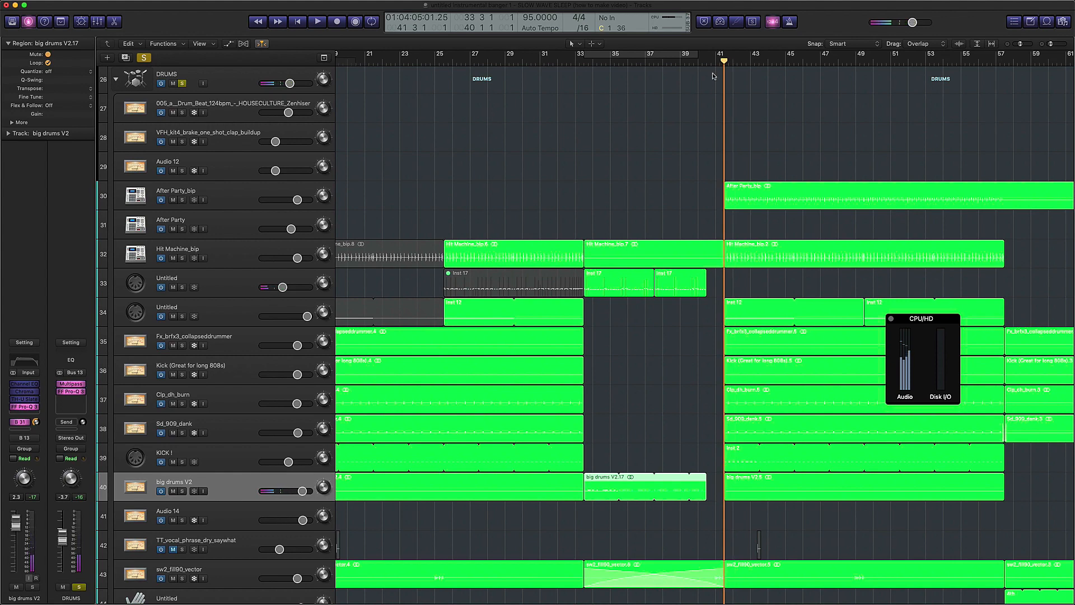
{"action": "scroll", "coordinate": [716, 212], "scroll_direction": "right", "scroll_amount": 3}
{"action": "scroll", "coordinate": [715, 211], "scroll_direction": "right", "scroll_amount": 8}
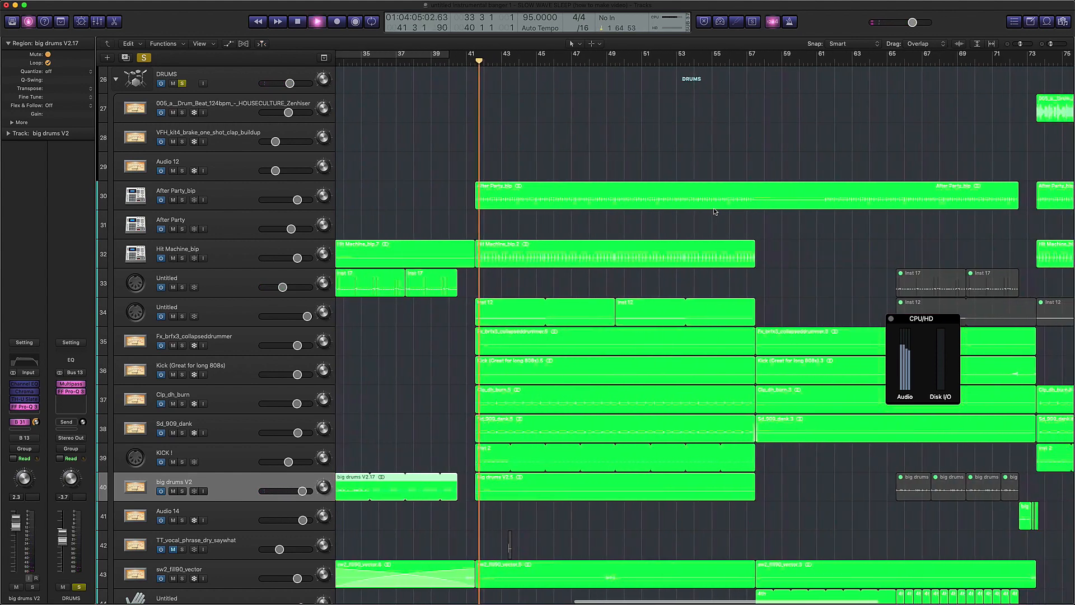
{"action": "key", "text": "space"}
{"action": "scroll", "coordinate": [715, 212], "scroll_direction": "down", "scroll_amount": 2}
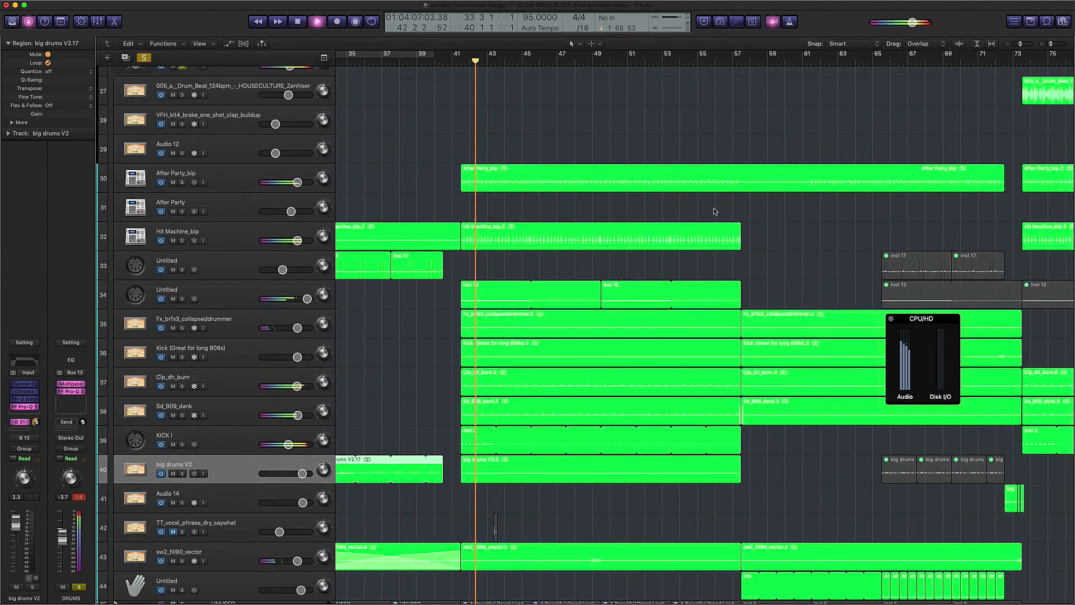
{"action": "scroll", "coordinate": [707, 210], "scroll_direction": "down", "scroll_amount": 2}
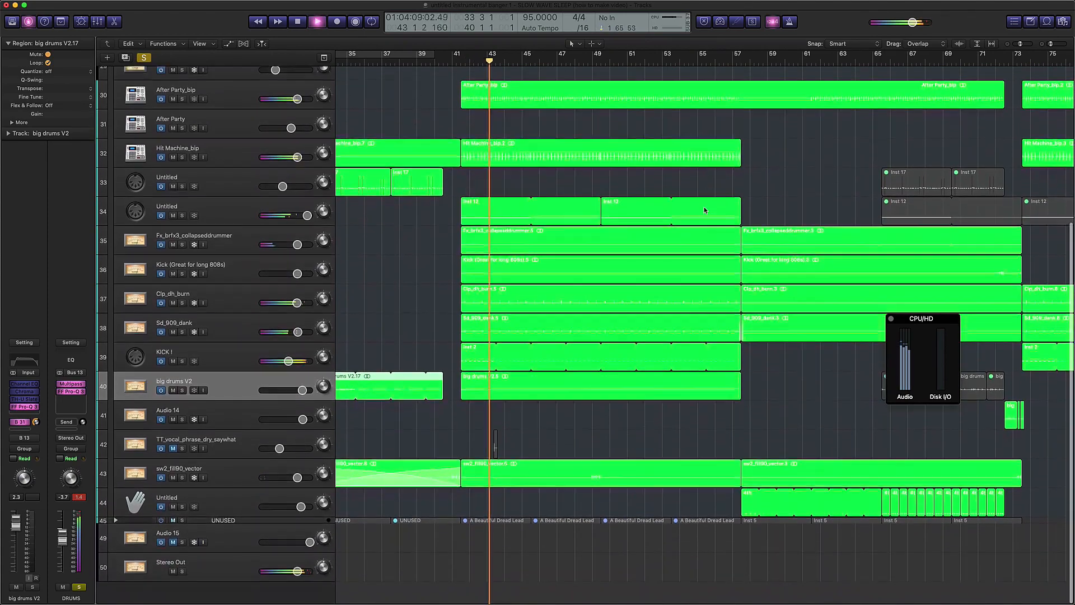
{"action": "scroll", "coordinate": [704, 210], "scroll_direction": "up", "scroll_amount": 1}
{"action": "key", "text": "super+Up"}
{"action": "key", "text": "super+Up"}
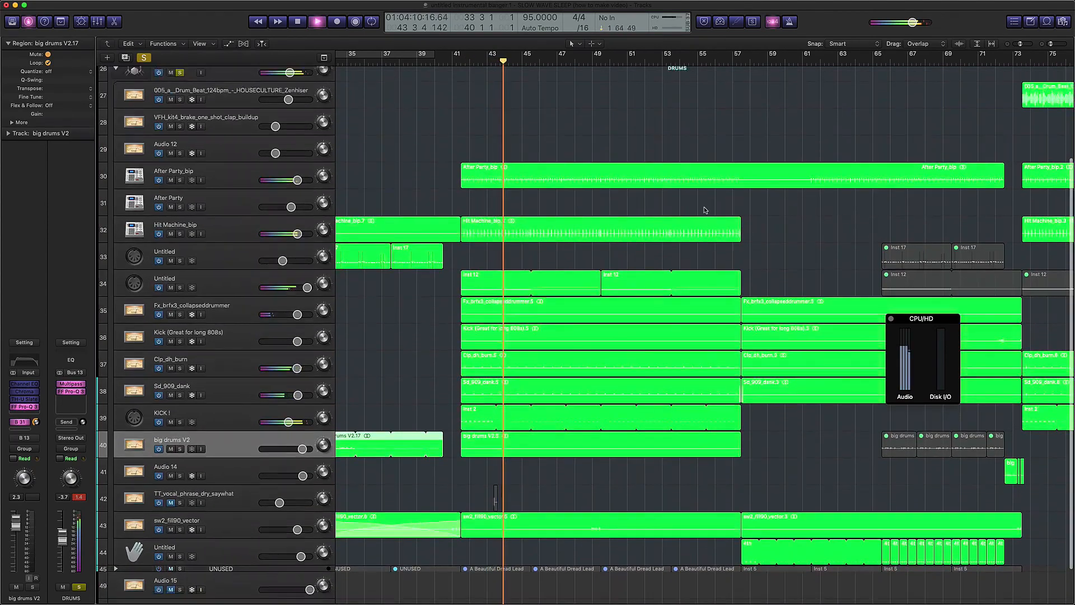
- Solo After Party_bip instead of the DRUMS stack, add Hit Machine_bip, and compare the two with After Party_bip's solo off and on
{"action": "left_click", "coordinate": [179, 197]}
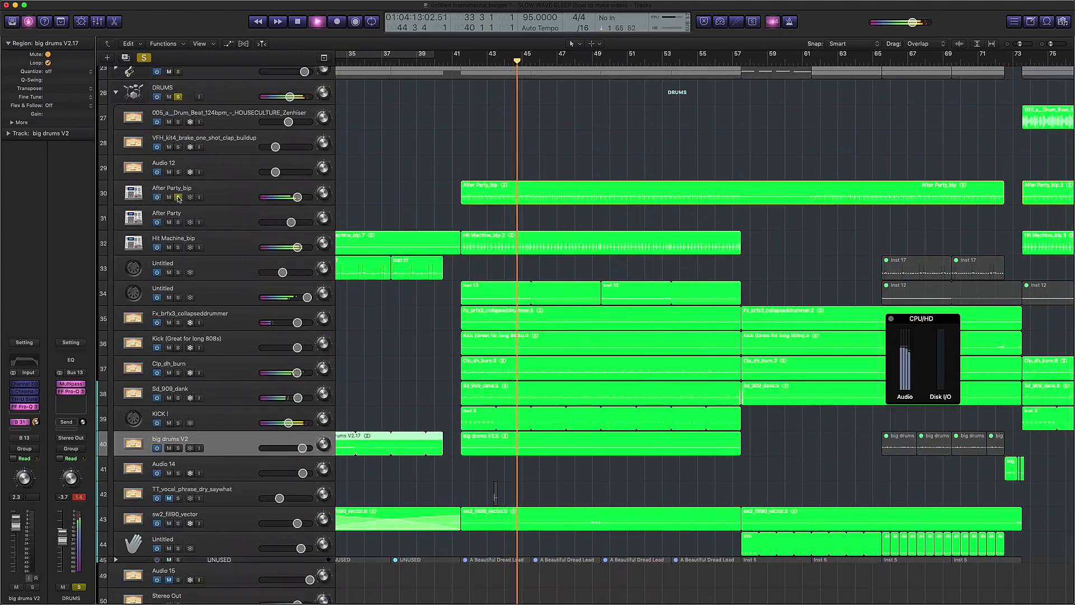
{"action": "left_click", "coordinate": [178, 97]}
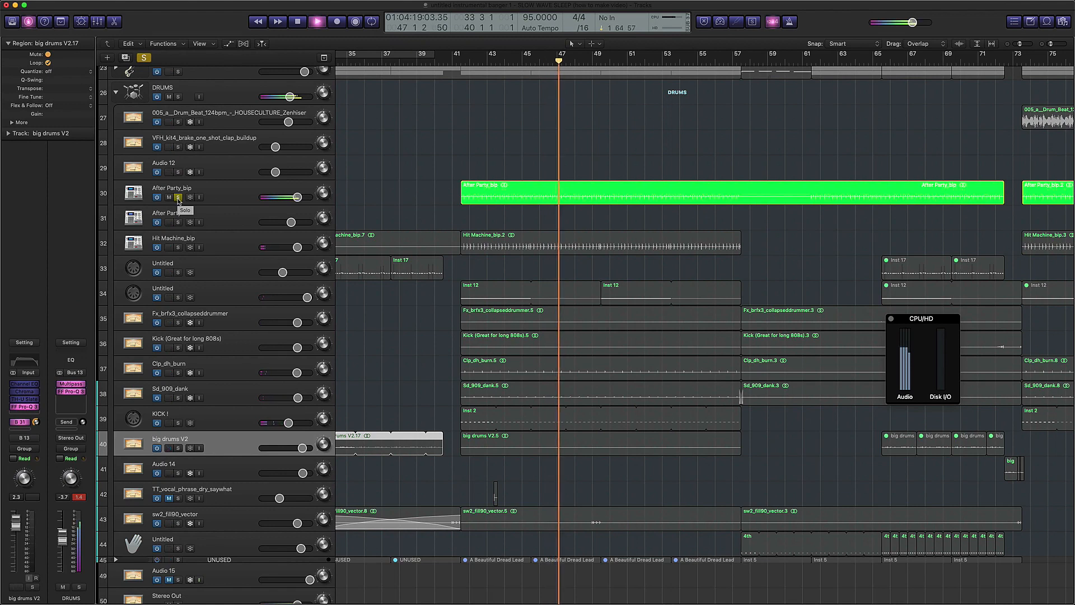
{"action": "left_click", "coordinate": [178, 247]}
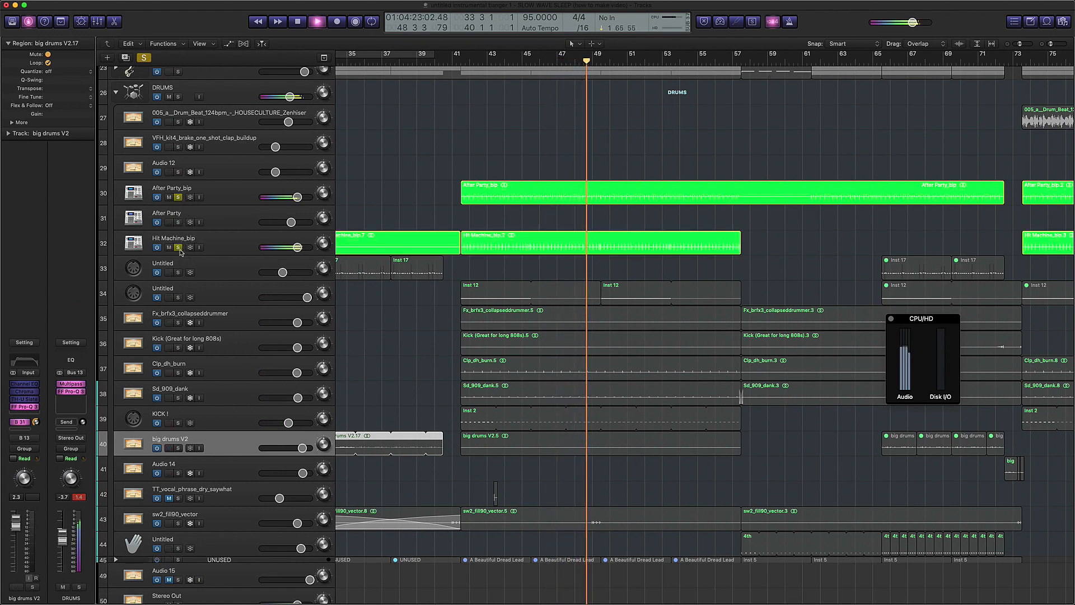
{"action": "left_click", "coordinate": [178, 197]}
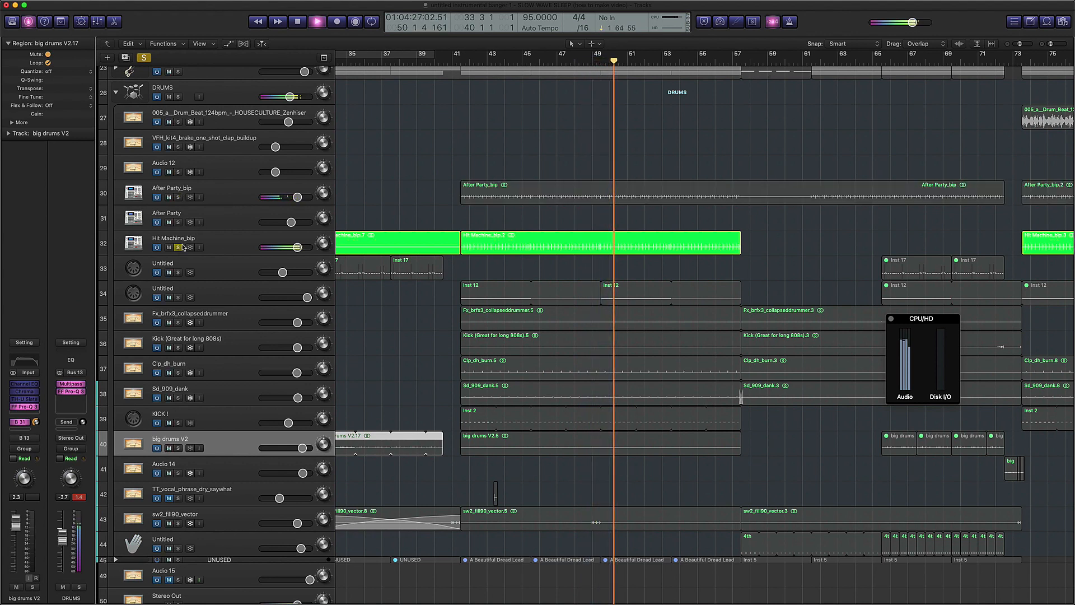
{"action": "left_click", "coordinate": [178, 197]}
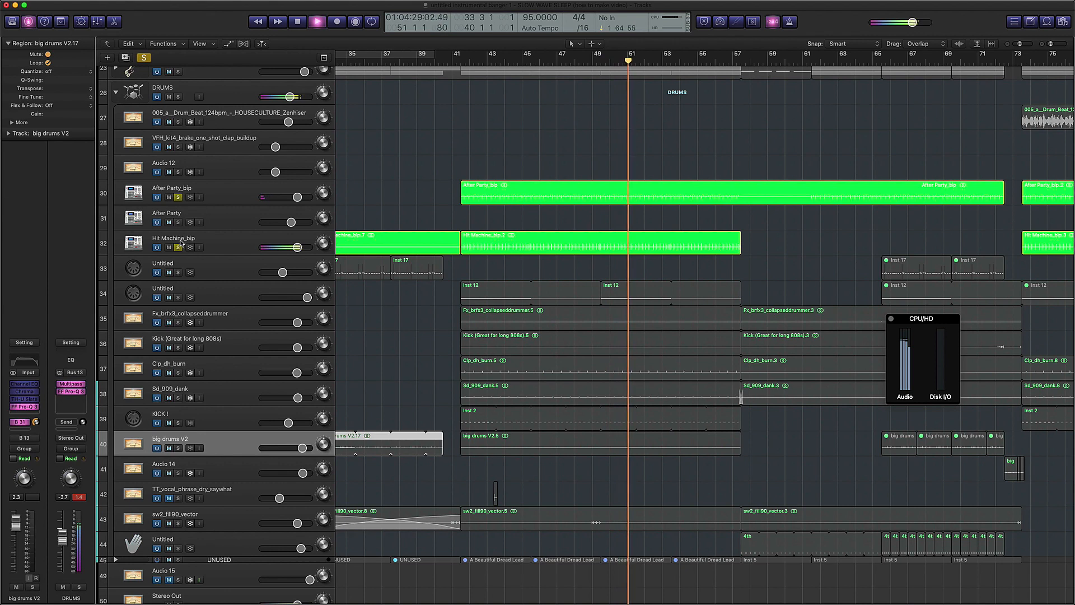
- Add solos on Untitled track 34, Clp_dh_burn, Sd_909_dank and KICK !, briefly auditioning Fx_brfx3_collapseddrummer as well
{"action": "left_click", "coordinate": [178, 297]}
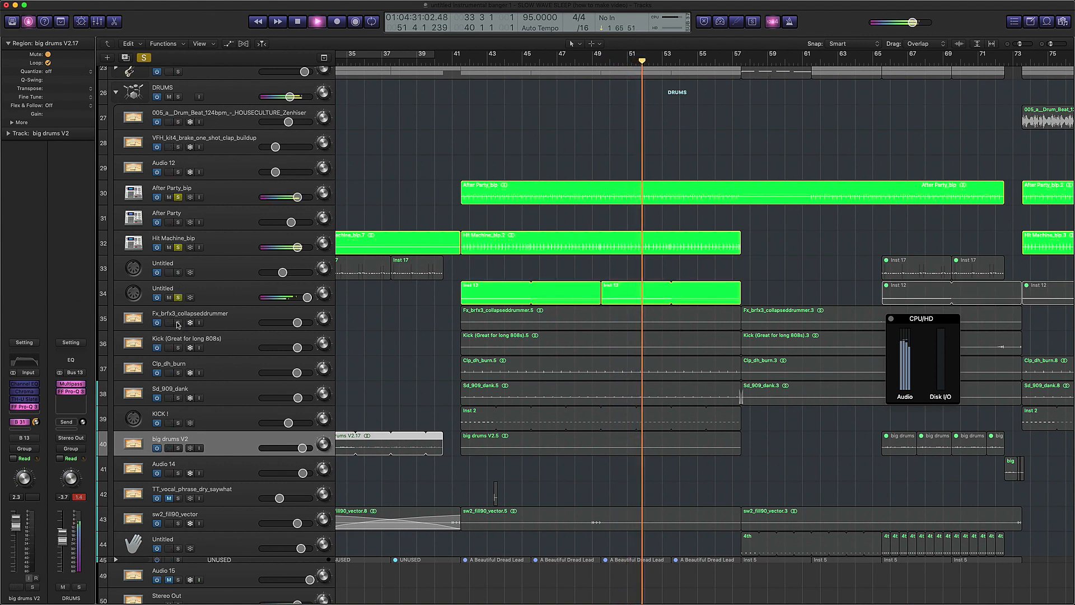
{"action": "left_click", "coordinate": [178, 322]}
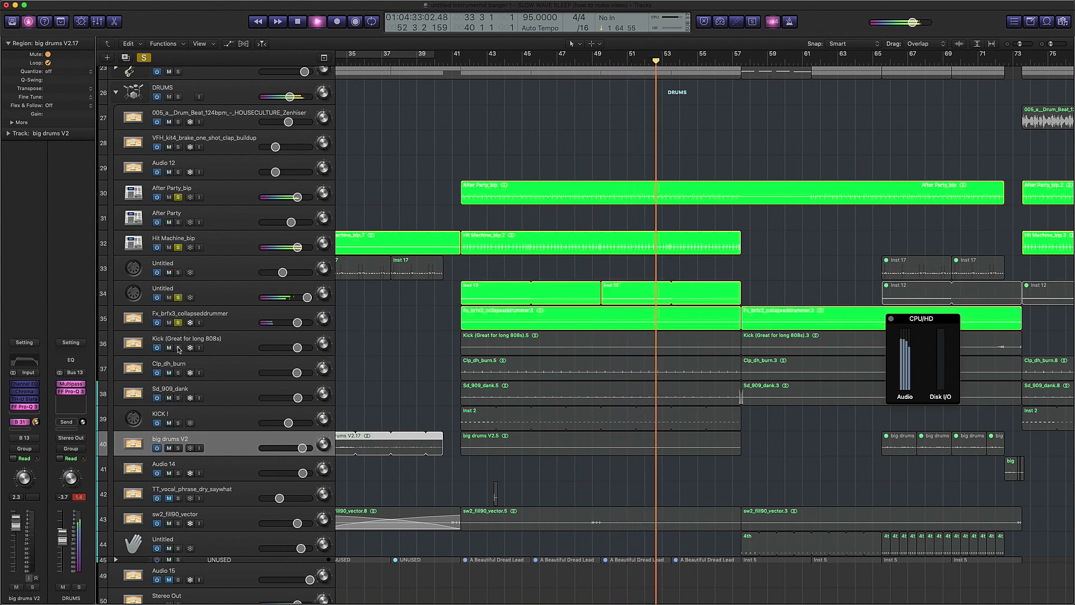
{"action": "left_click", "coordinate": [178, 323]}
{"action": "left_click", "coordinate": [178, 372]}
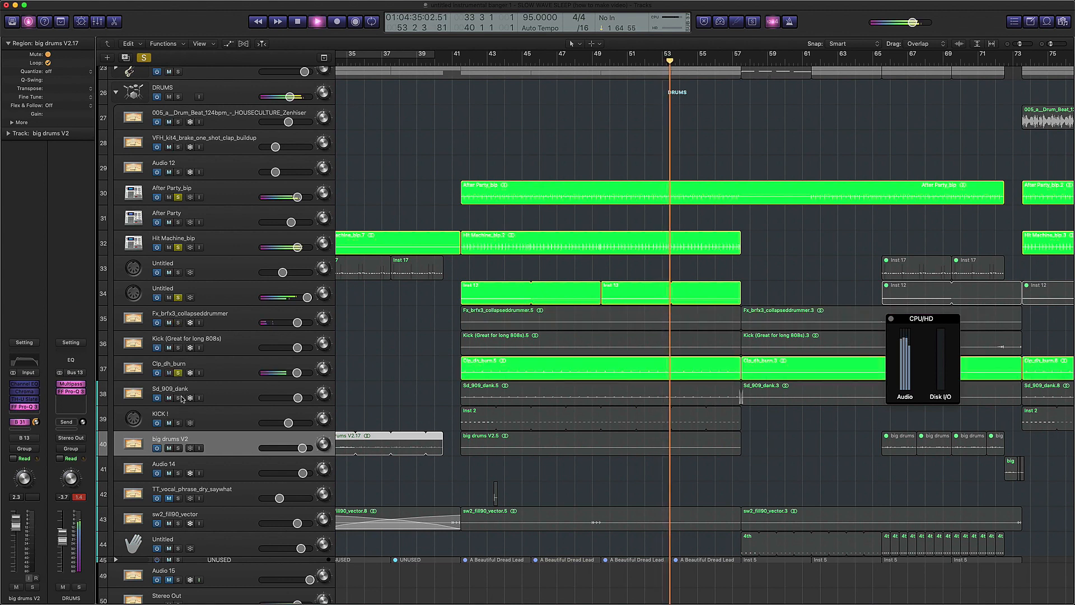
{"action": "left_click", "coordinate": [179, 398]}
{"action": "left_click", "coordinate": [178, 423]}
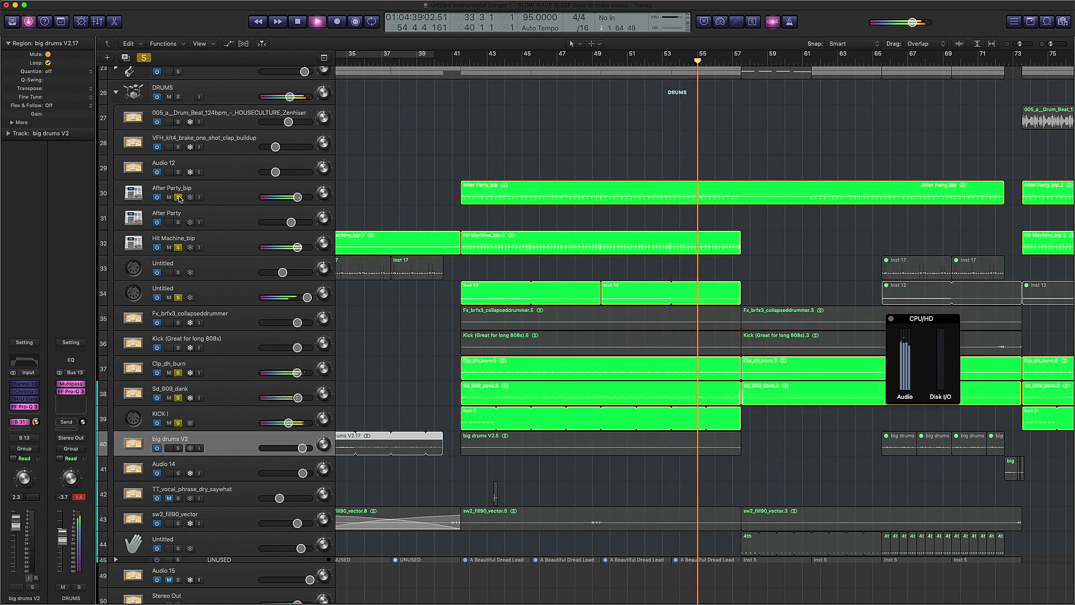
- Solo the DRUMS stack again and clear the individual solos on the drum tracks inside it
{"action": "left_click", "coordinate": [178, 96]}
{"action": "left_click", "coordinate": [179, 199]}
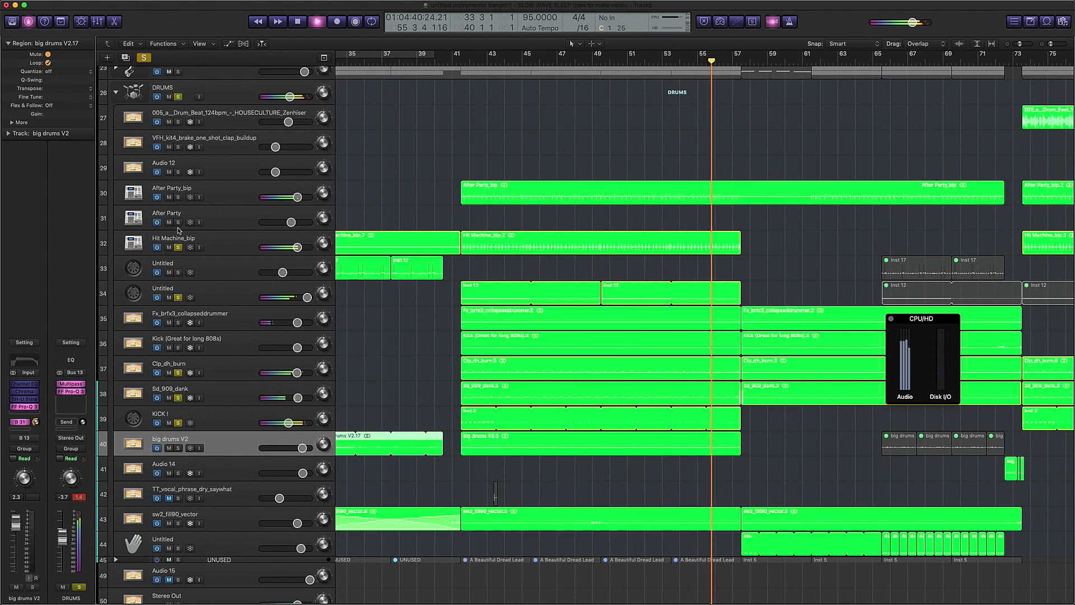
{"action": "left_click", "coordinate": [178, 247]}
{"action": "left_click", "coordinate": [178, 297]}
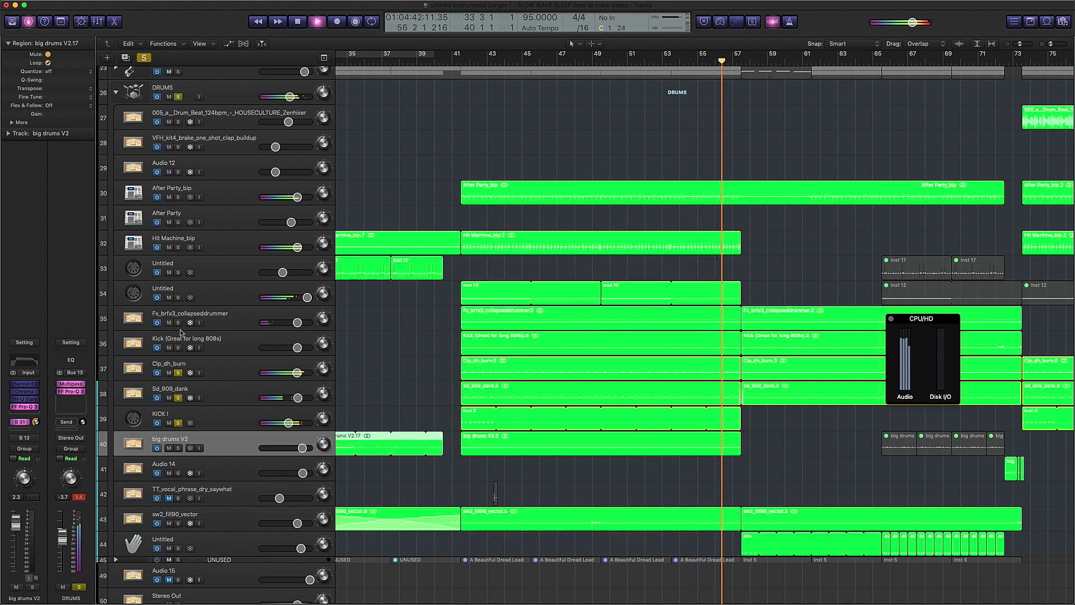
{"action": "left_click", "coordinate": [178, 373]}
{"action": "left_click", "coordinate": [178, 398]}
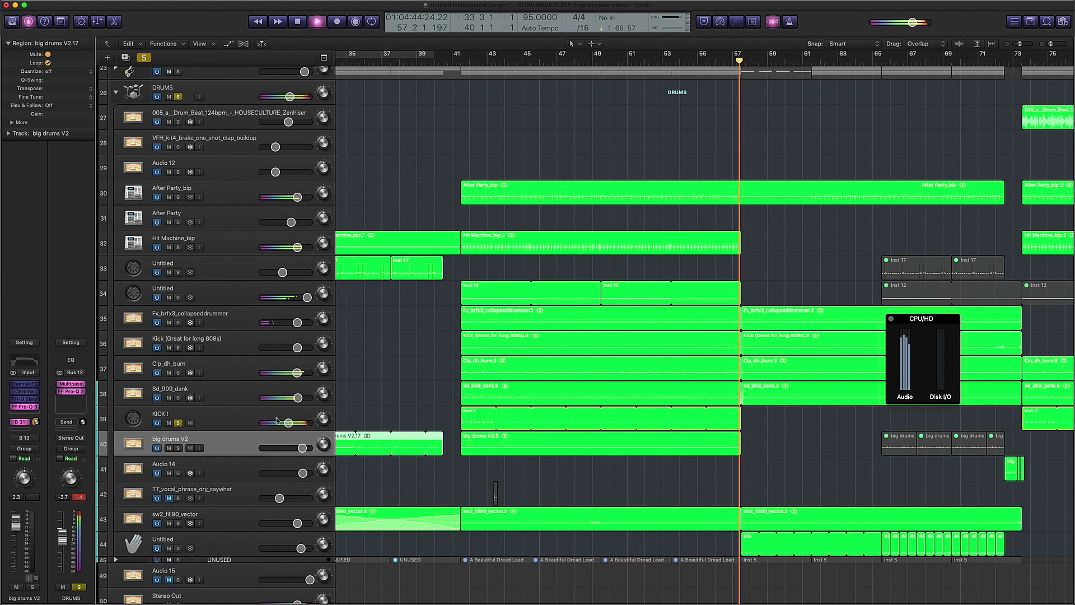
- Open EZdrummer on Untitled track 44, stop playback, examine its pattern browser and drum kit view, and close the plug-in
{"action": "scroll", "coordinate": [583, 413], "scroll_direction": "right", "scroll_amount": 5}
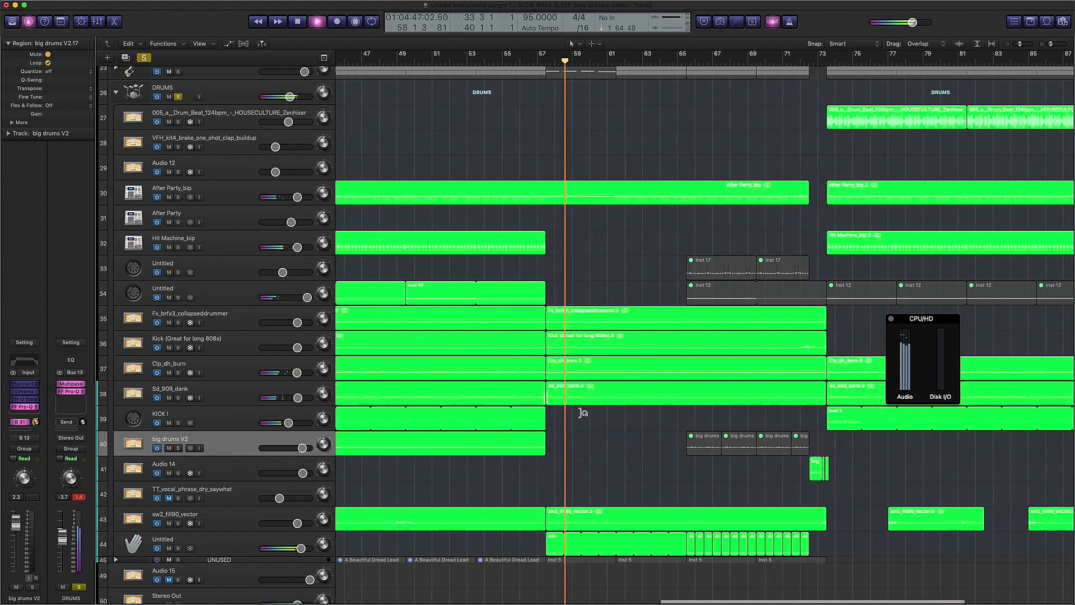
{"action": "scroll", "coordinate": [583, 412], "scroll_direction": "right", "scroll_amount": 2}
{"action": "scroll", "coordinate": [491, 377], "scroll_direction": "right", "scroll_amount": 2}
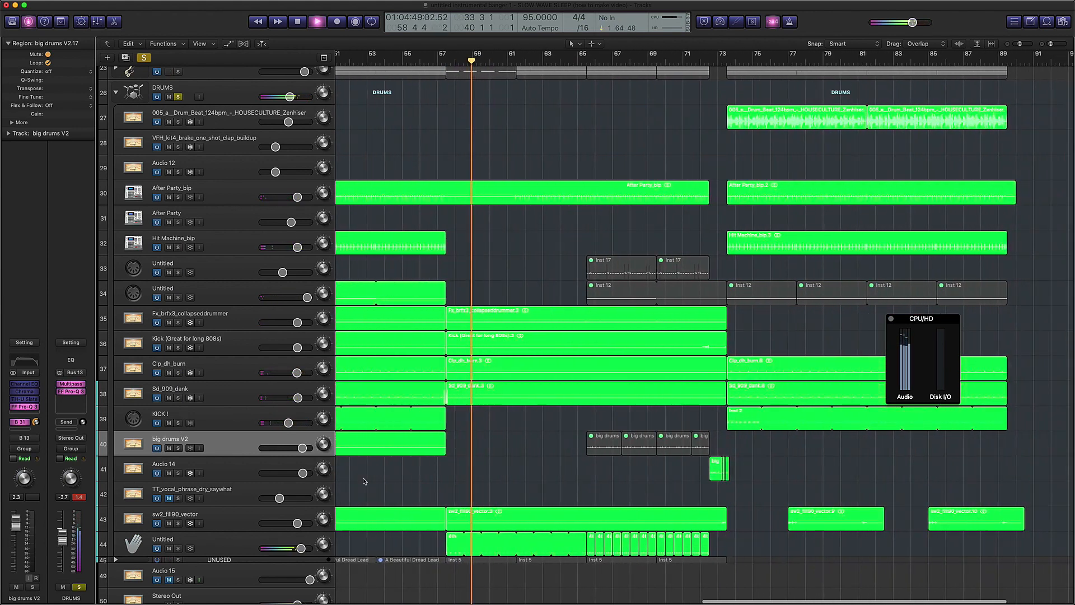
{"action": "left_click", "coordinate": [230, 546]}
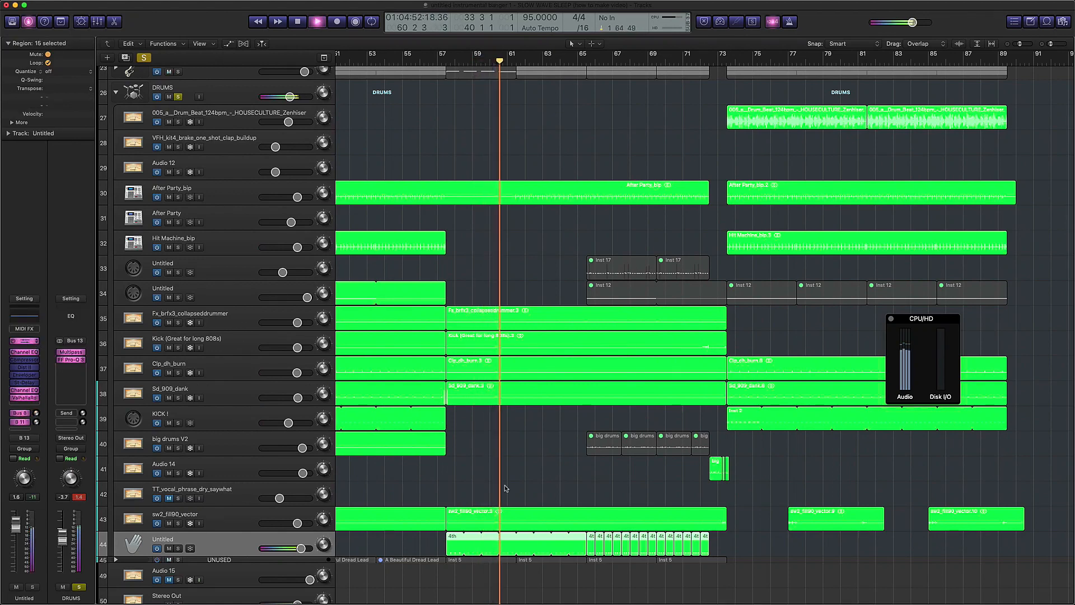
{"action": "left_click", "coordinate": [23, 341]}
{"action": "left_click_drag", "start_coordinate": [289, 54], "coordinate": [665, 142]}
{"action": "key", "text": "space"}
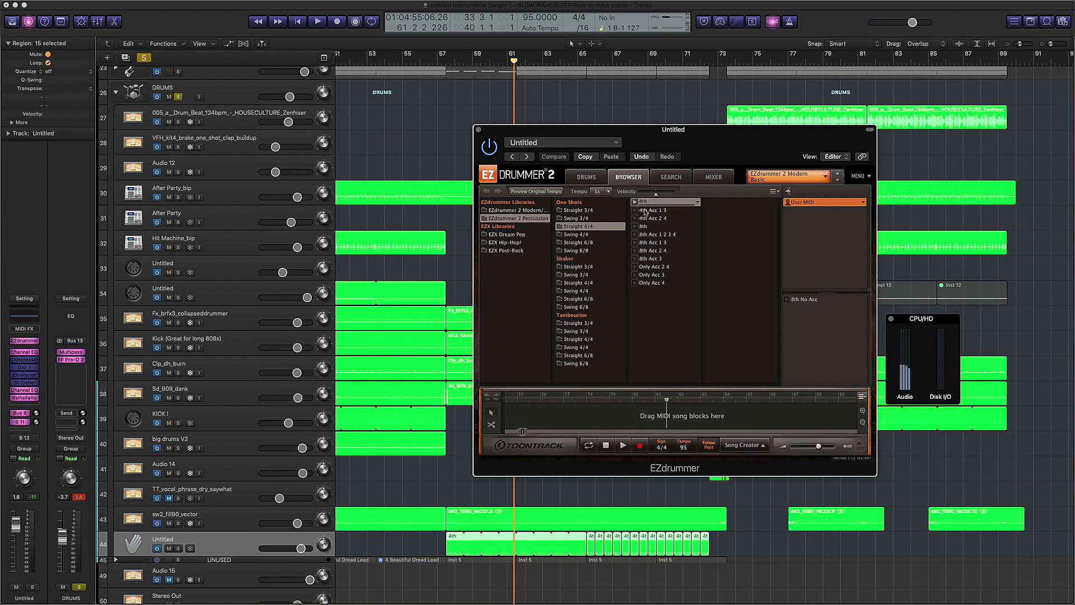
{"action": "left_click", "coordinate": [584, 178]}
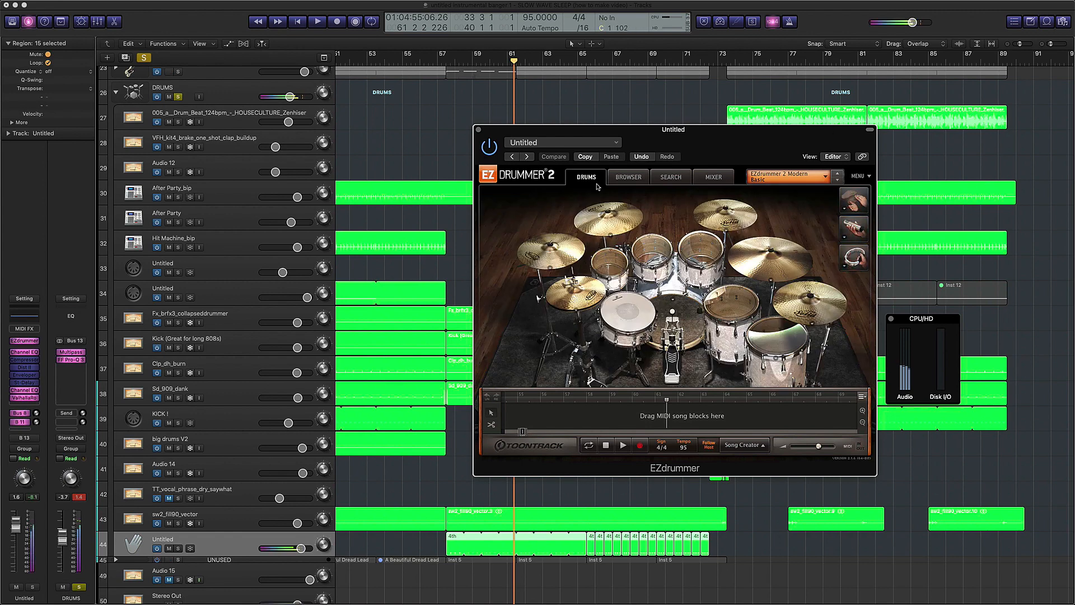
{"action": "key", "text": "super+w"}
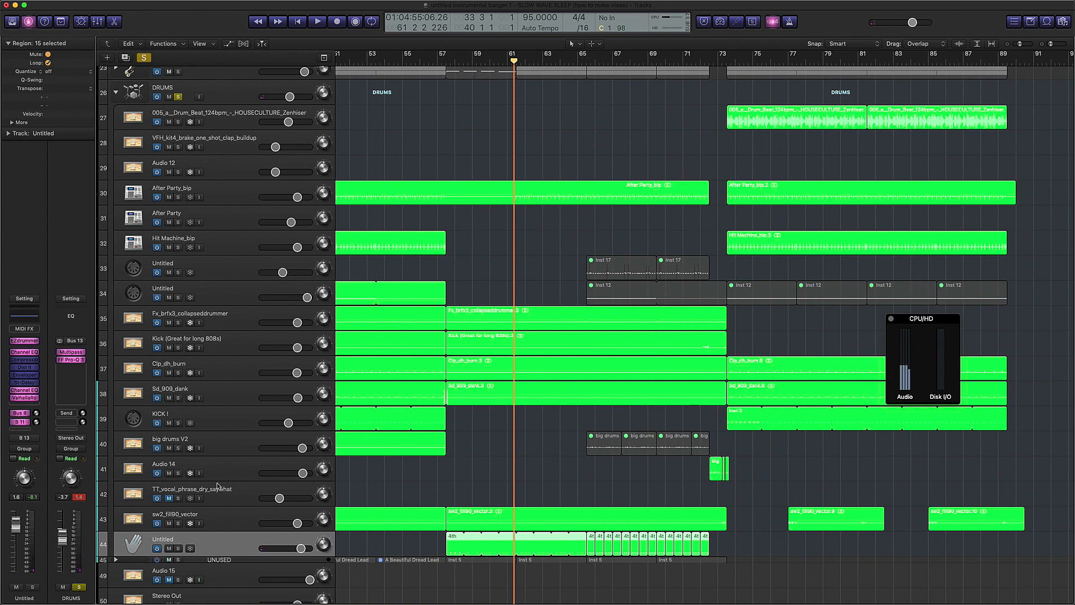
- Listen to the soloed drums from just before bar 73 into the final drum section, and stop playback
{"action": "left_click", "coordinate": [721, 61]}
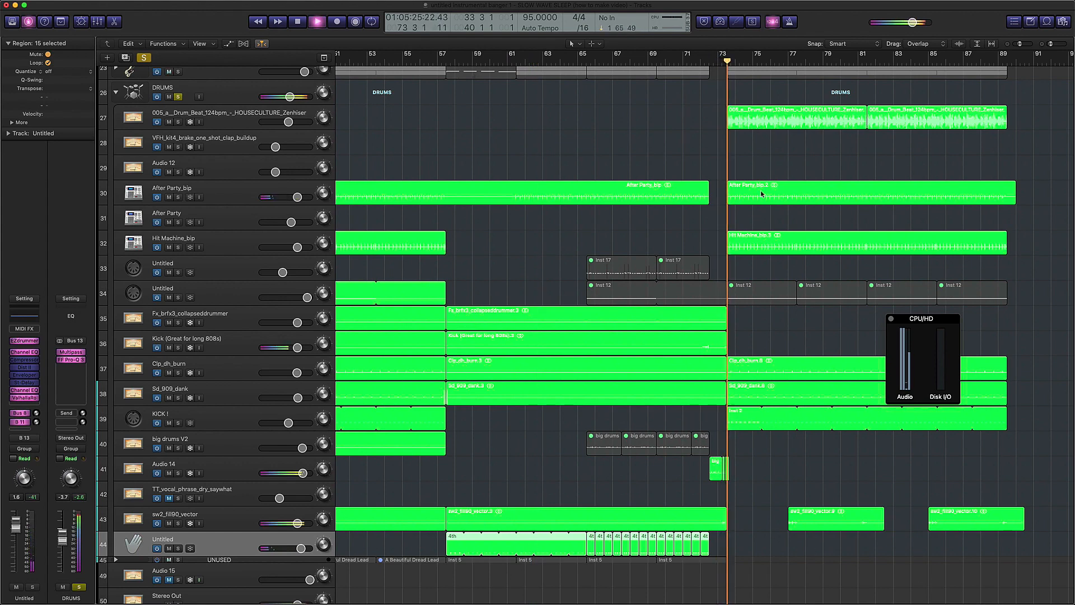
{"action": "scroll", "coordinate": [760, 191], "scroll_direction": "right", "scroll_amount": 5}
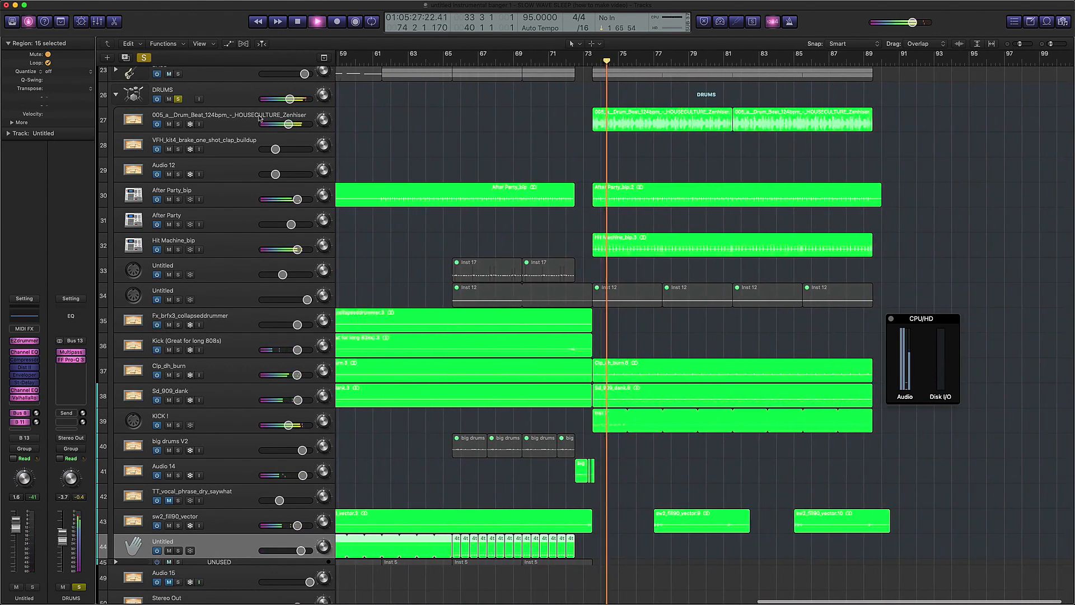
{"action": "scroll", "coordinate": [451, 126], "scroll_direction": "right", "scroll_amount": 2}
{"action": "scroll", "coordinate": [452, 126], "scroll_direction": "up", "scroll_amount": 2}
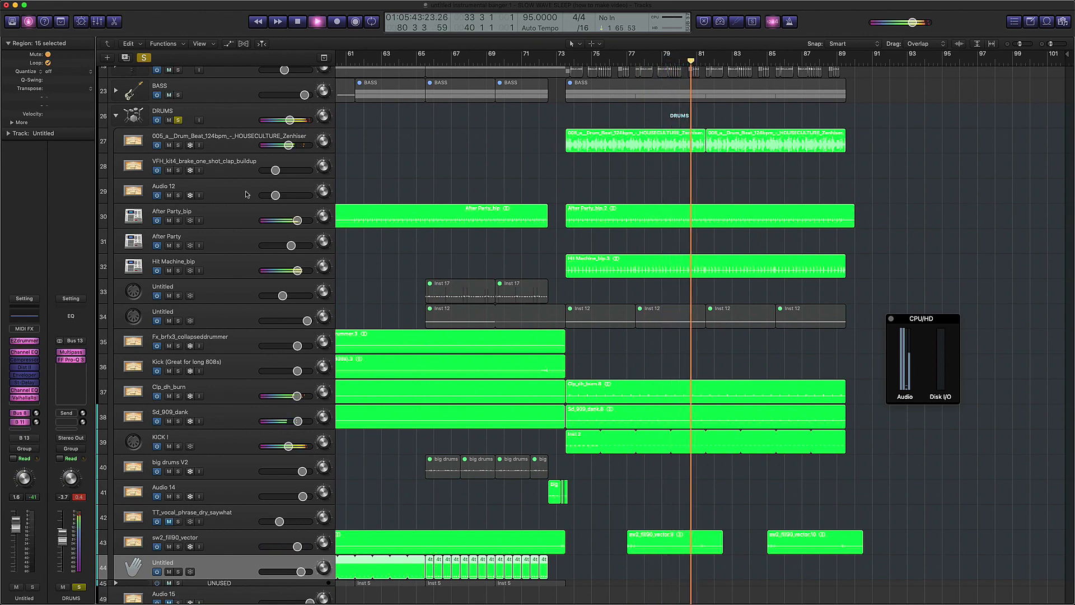
{"action": "scroll", "coordinate": [392, 280], "scroll_direction": "up", "scroll_amount": 1}
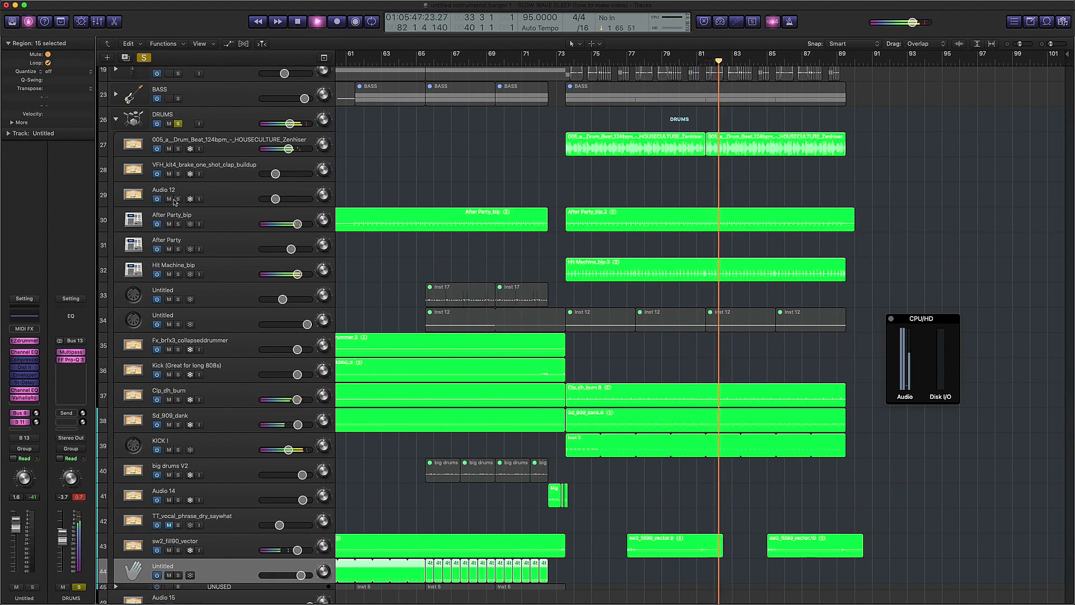
{"action": "key", "text": "space"}
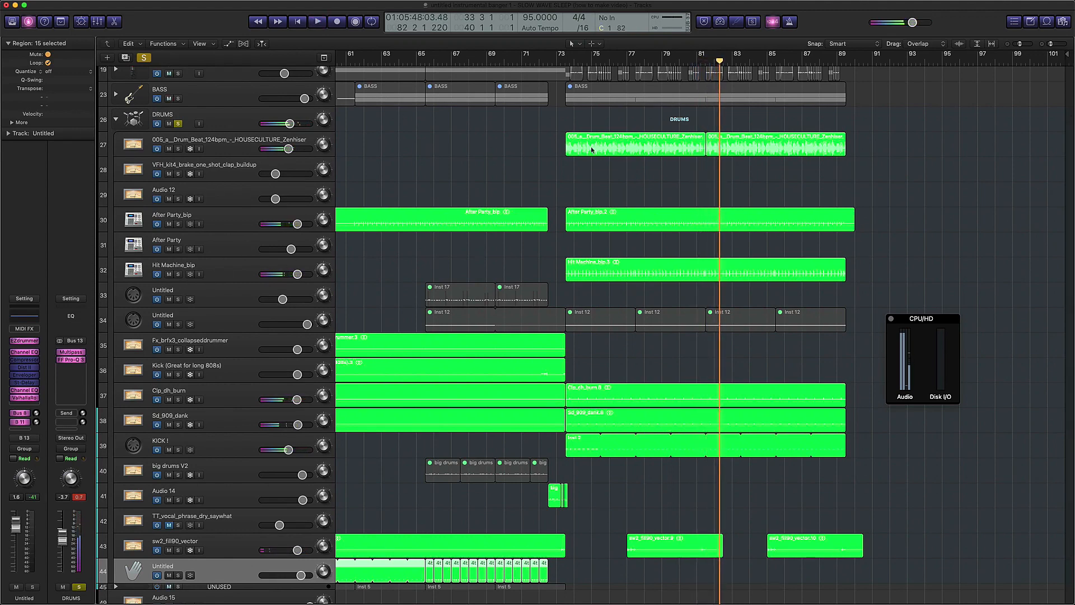
- Select the DRUMS stack and open its Multipass plug-in to examine the Drum Bus 2 preset
{"action": "left_click", "coordinate": [577, 119]}
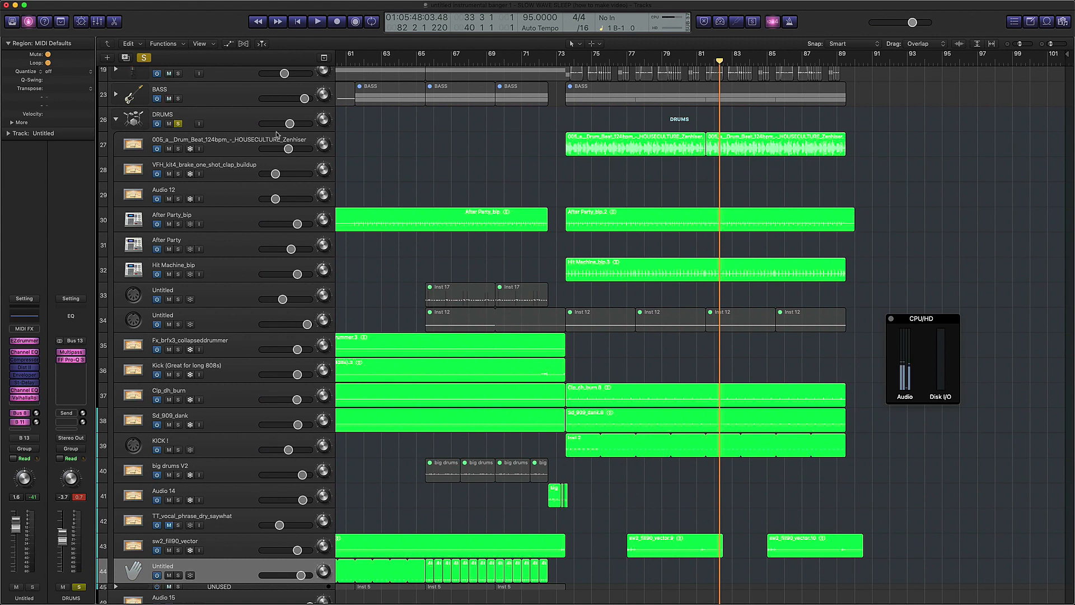
{"action": "left_click", "coordinate": [223, 118]}
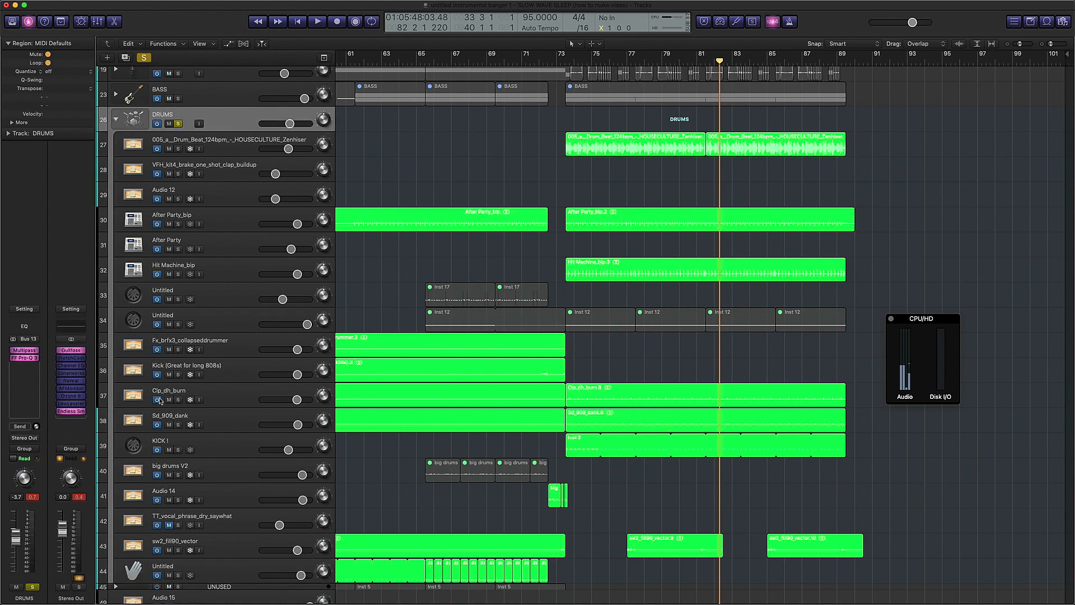
{"action": "left_click", "coordinate": [25, 351]}
{"action": "left_click_drag", "start_coordinate": [248, 28], "coordinate": [653, 196]}
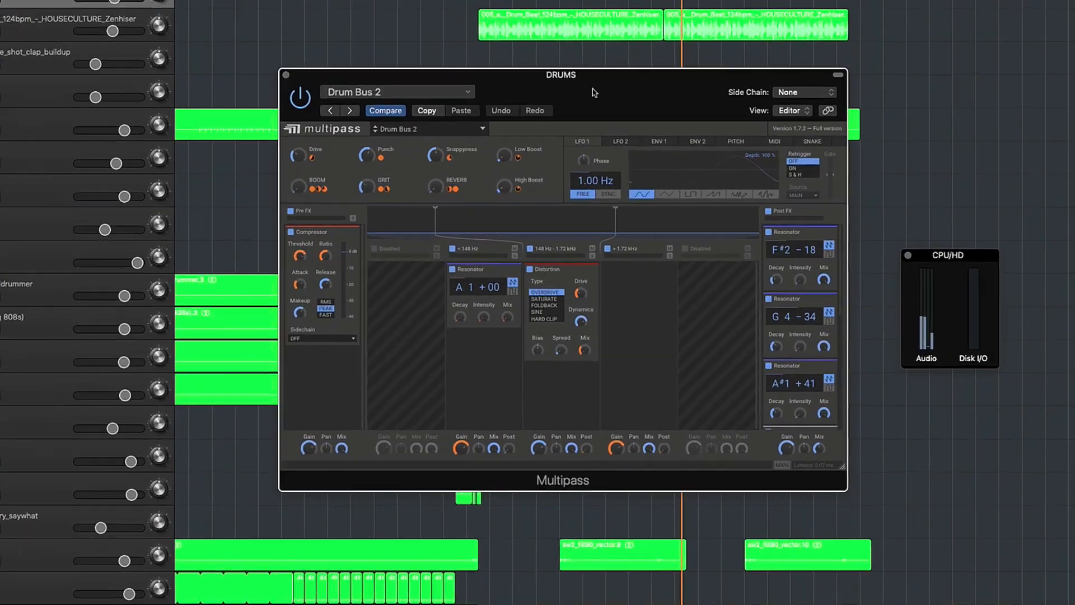
{"action": "left_click_drag", "start_coordinate": [550, 1], "coordinate": [619, 58]}
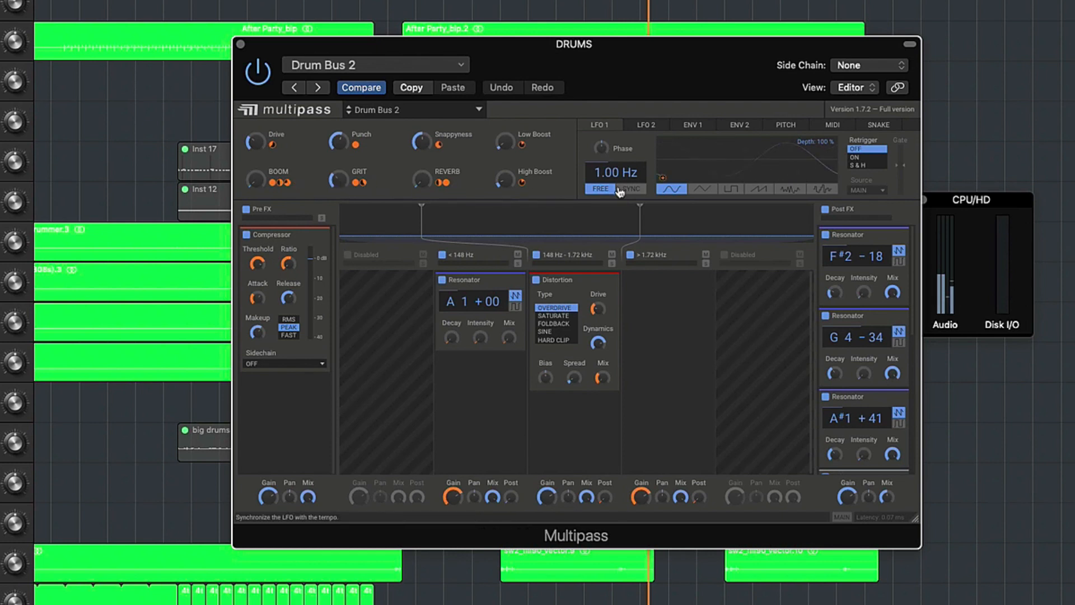
- Play the soloed drums with the Multipass window open to watch how it processes them, and stop playback
{"action": "left_click_drag", "start_coordinate": [549, 28], "coordinate": [589, 9]}
{"action": "key", "text": "space"}
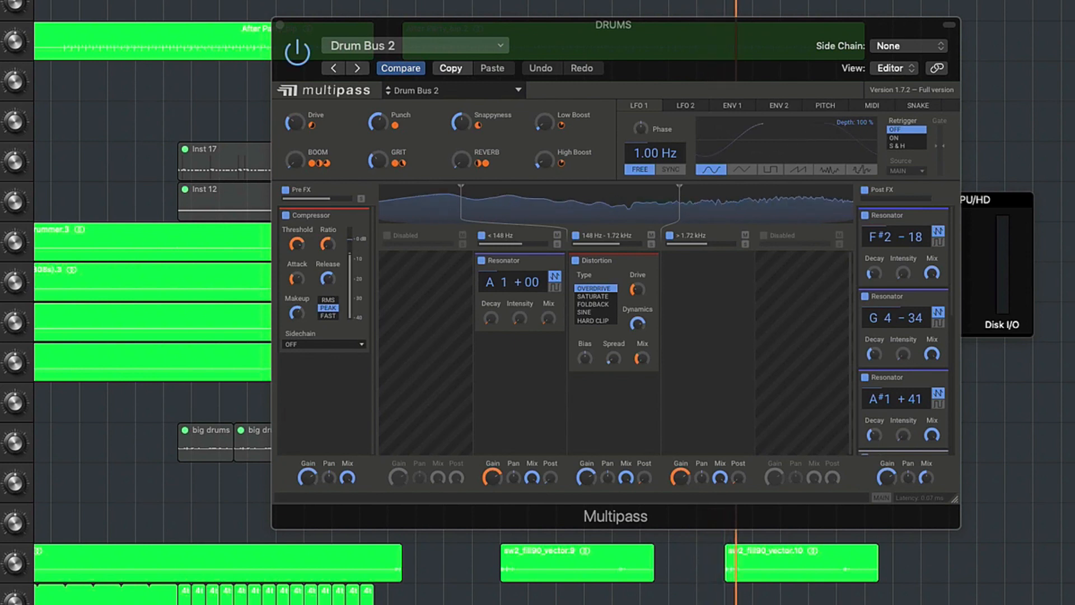
{"action": "key", "text": "space"}
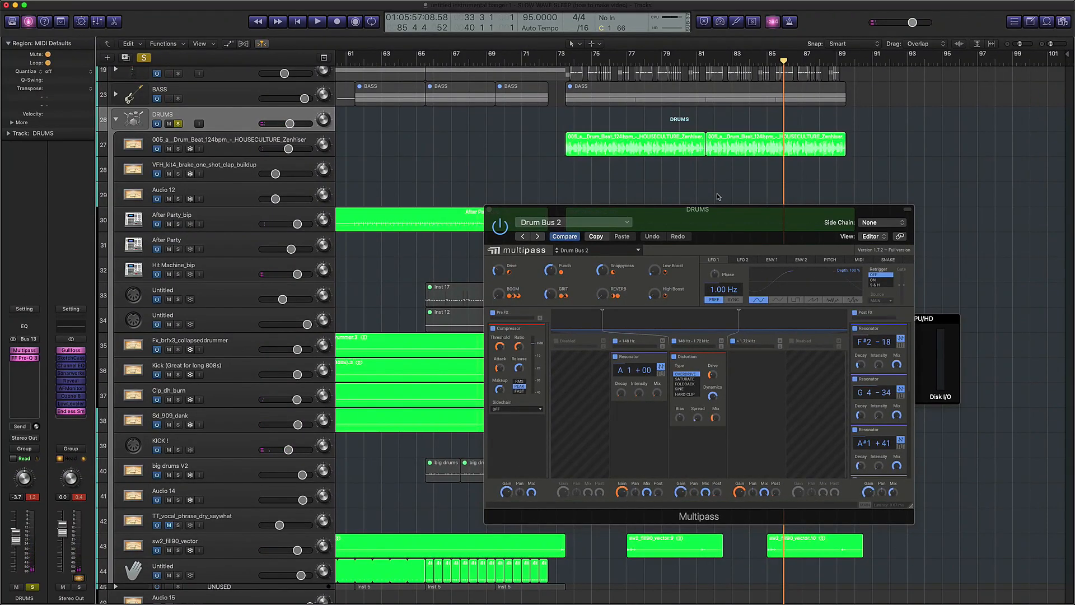
- Open the FF Pro-Q 3 on the DRUMS stack, examine the EQ curve of its Drums preset, and close it
{"action": "left_click_drag", "start_coordinate": [716, 196], "coordinate": [511, 173]}
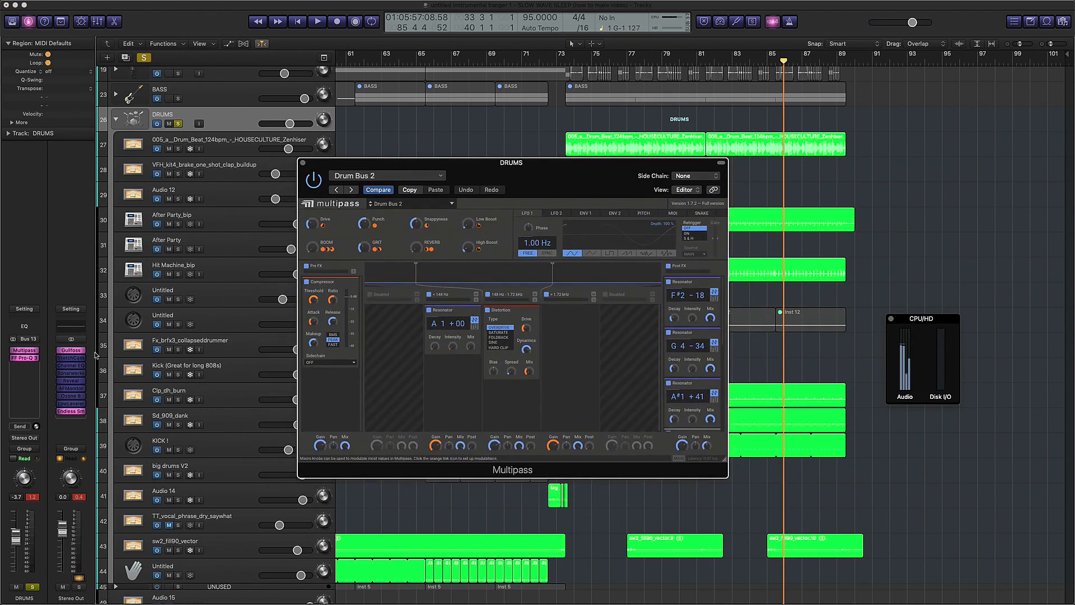
{"action": "left_click", "coordinate": [25, 359]}
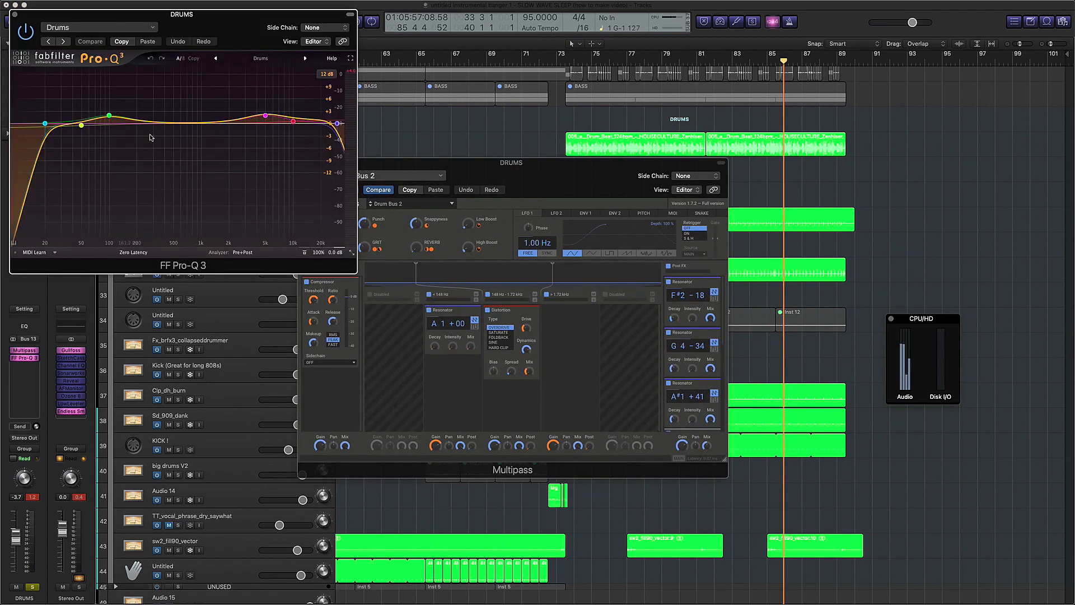
{"action": "left_click_drag", "start_coordinate": [219, 32], "coordinate": [715, 229]}
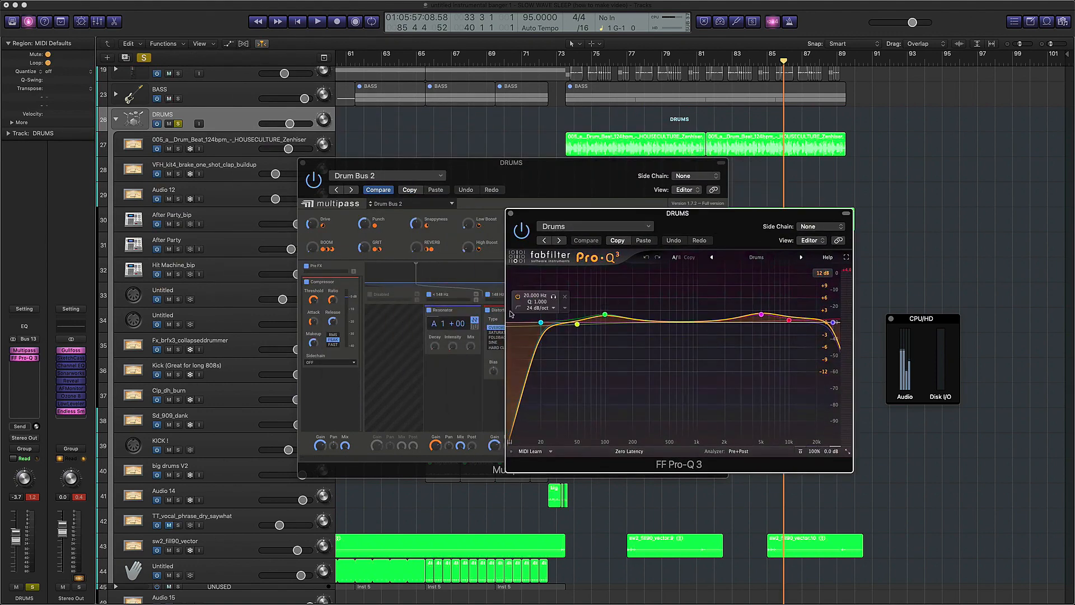
{"action": "left_click", "coordinate": [510, 213]}
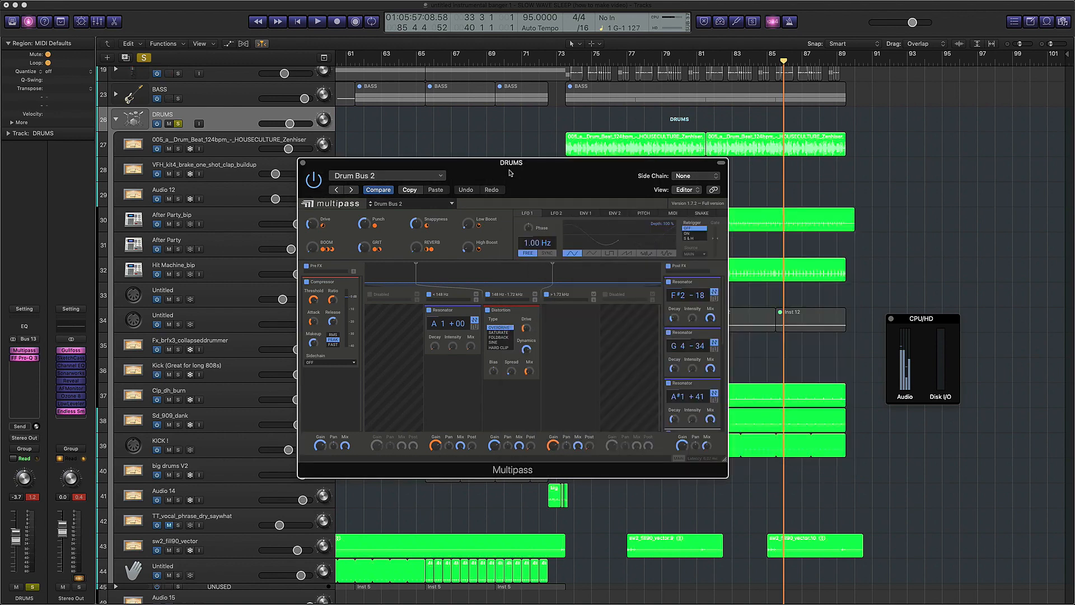
- Play the end of the final soloed drum section, close Multipass, and briefly play the drums from bar 59
{"action": "key", "text": "space"}
{"action": "left_click", "coordinate": [303, 162]}
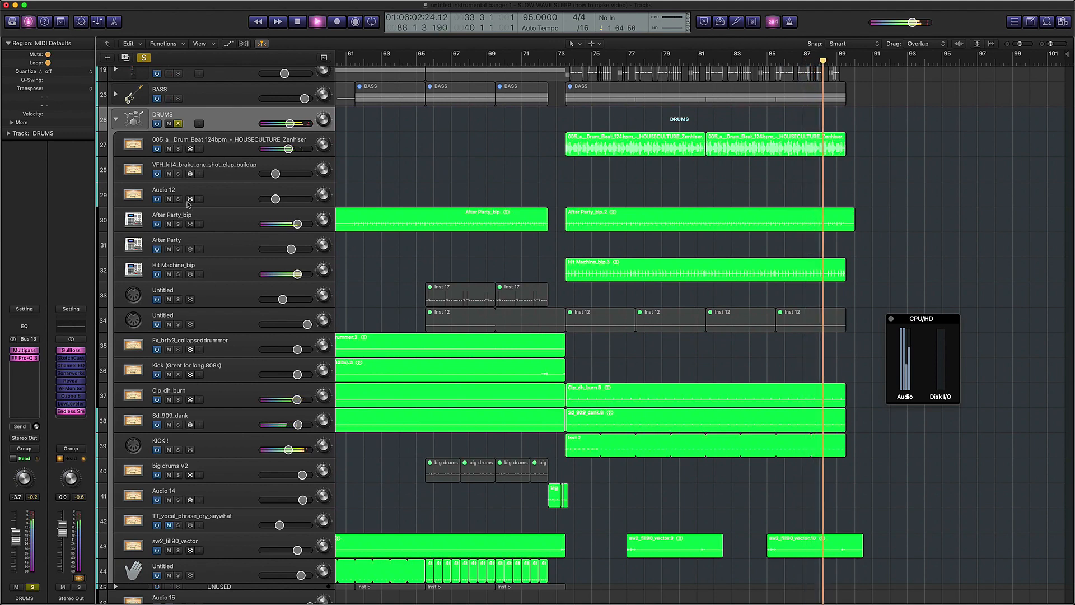
{"action": "scroll", "coordinate": [522, 211], "scroll_direction": "left", "scroll_amount": 5}
{"action": "key", "text": "space"}
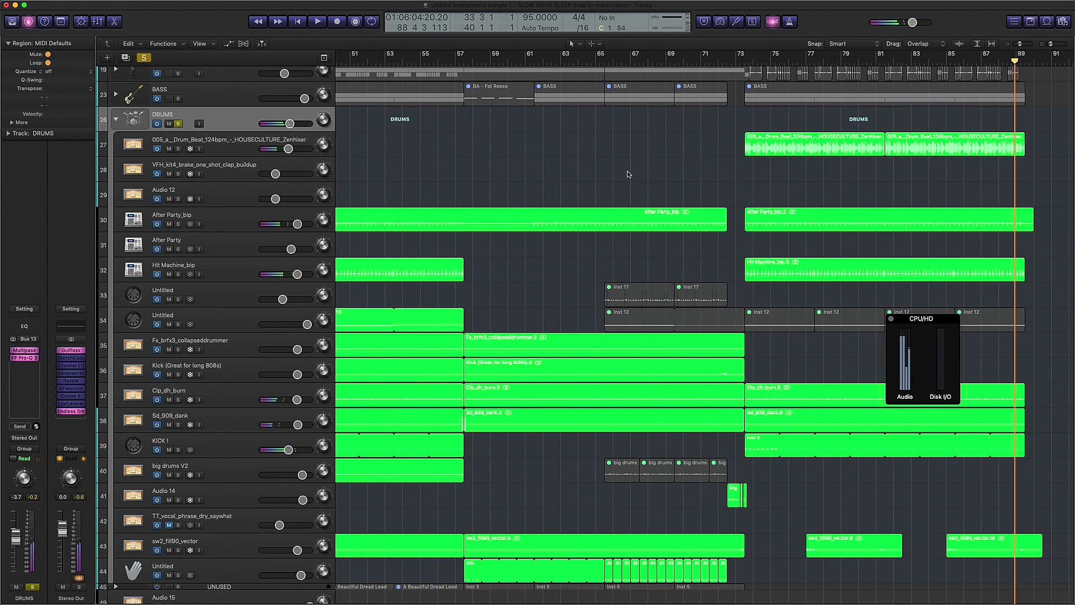
{"action": "left_click", "coordinate": [485, 60]}
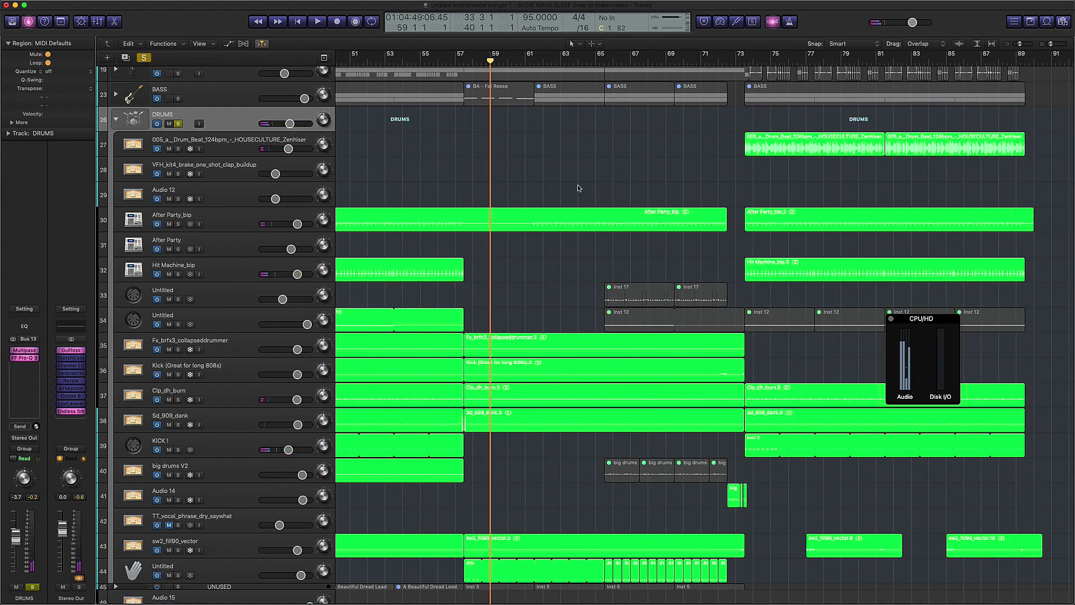
{"action": "key", "text": "space"}
- Listen to the soloed drums from about bar 11 into the section at bar 17, selecting the big drums V2 and Clp_dh_burn tracks
{"action": "scroll", "coordinate": [576, 184], "scroll_direction": "left", "scroll_amount": 20}
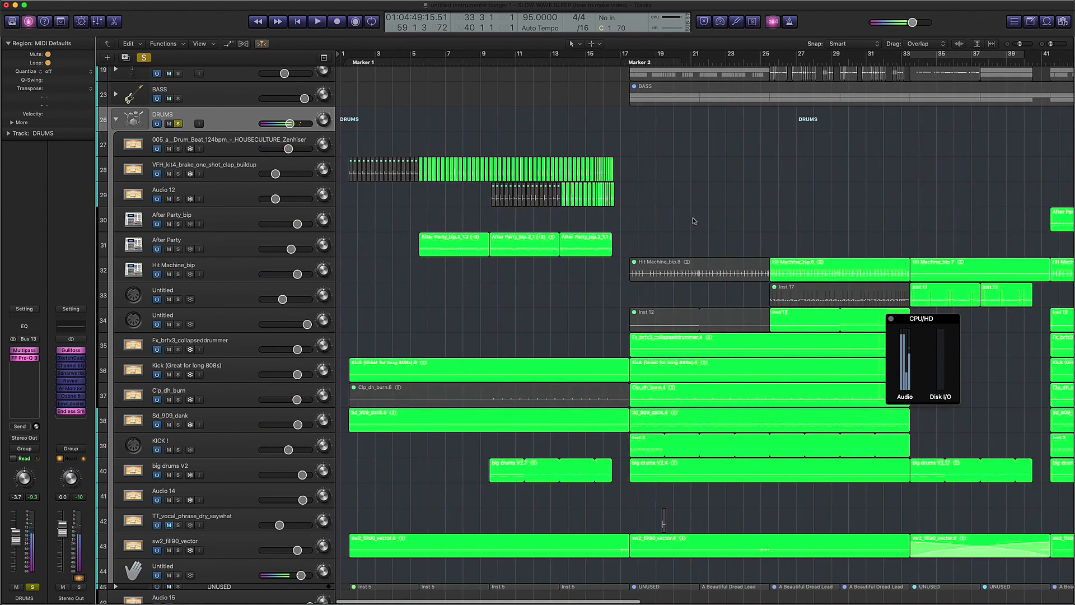
{"action": "scroll", "coordinate": [718, 226], "scroll_direction": "down", "scroll_amount": 10}
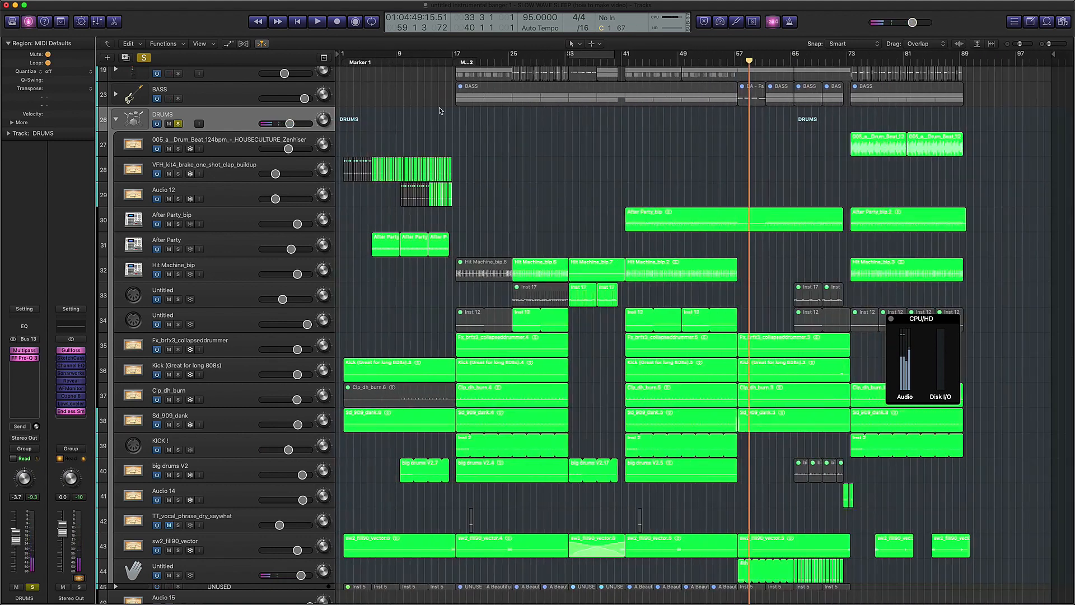
{"action": "left_click", "coordinate": [379, 59]}
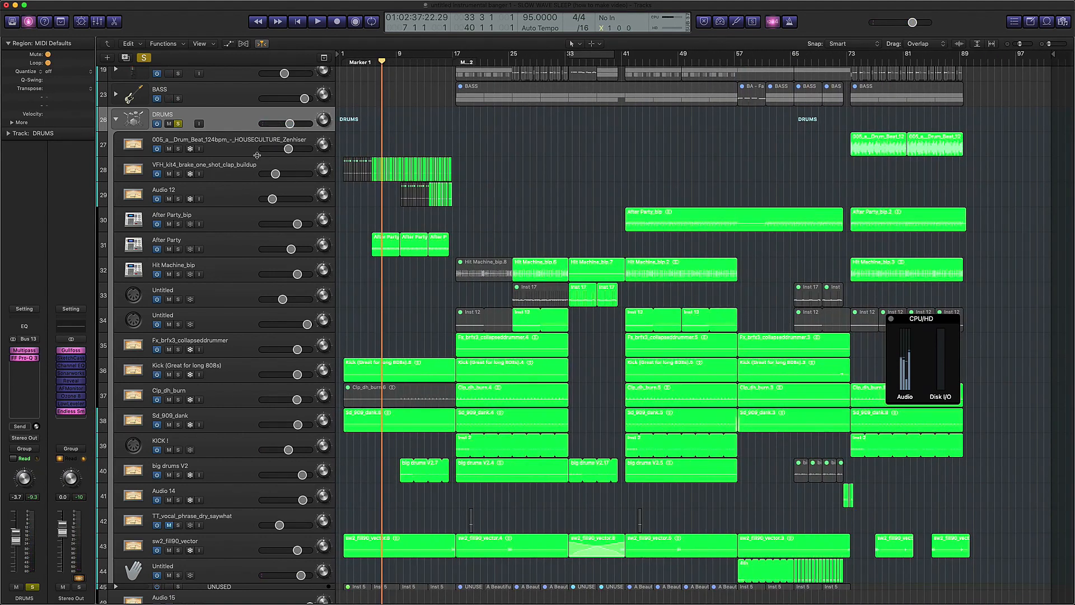
{"action": "left_click", "coordinate": [419, 60]}
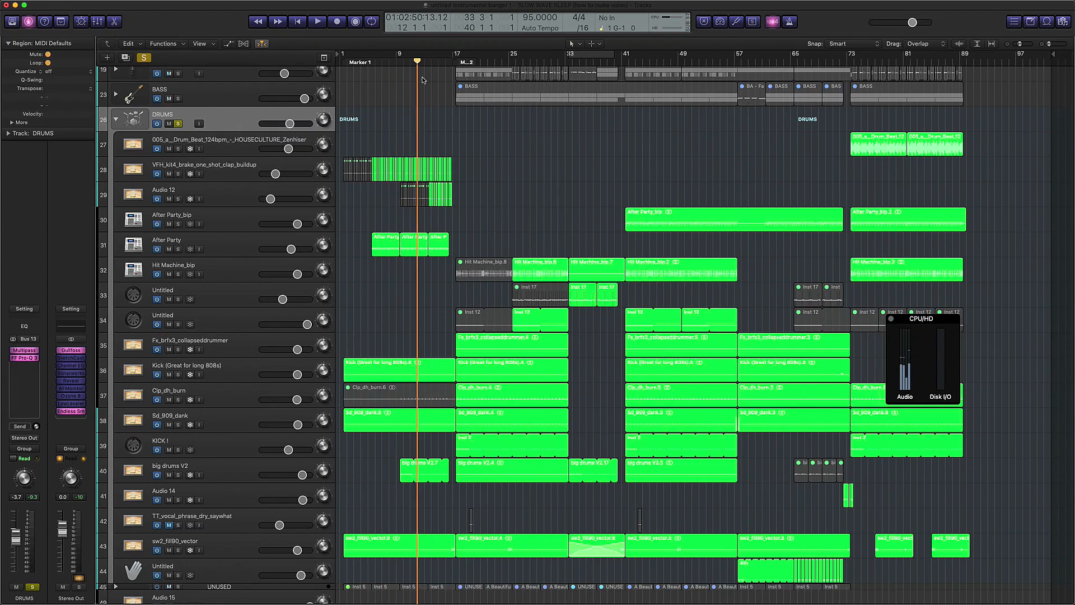
{"action": "key", "text": "space"}
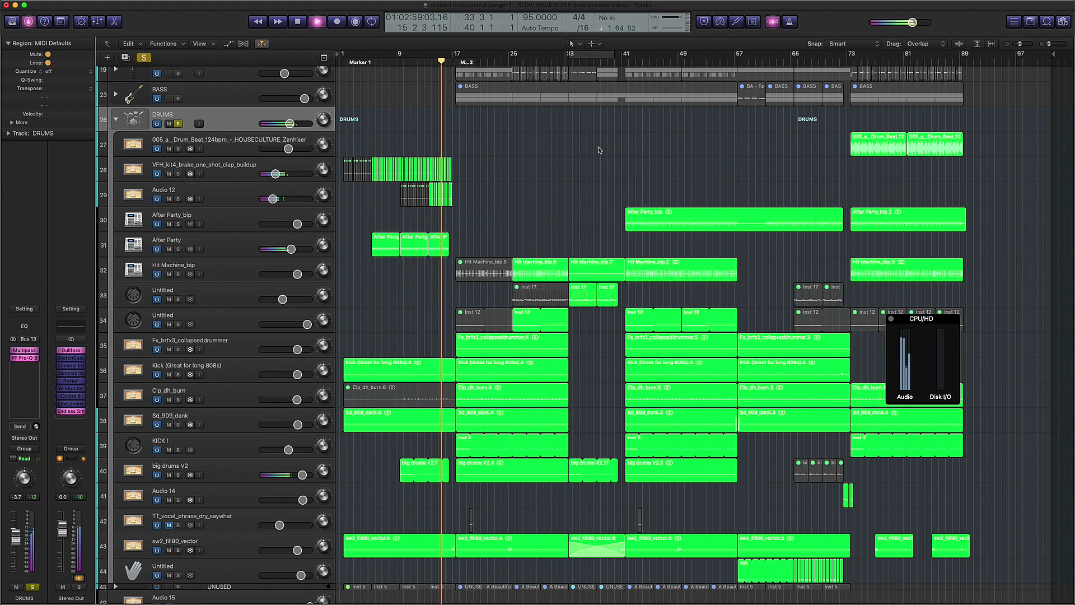
{"action": "left_click", "coordinate": [230, 477]}
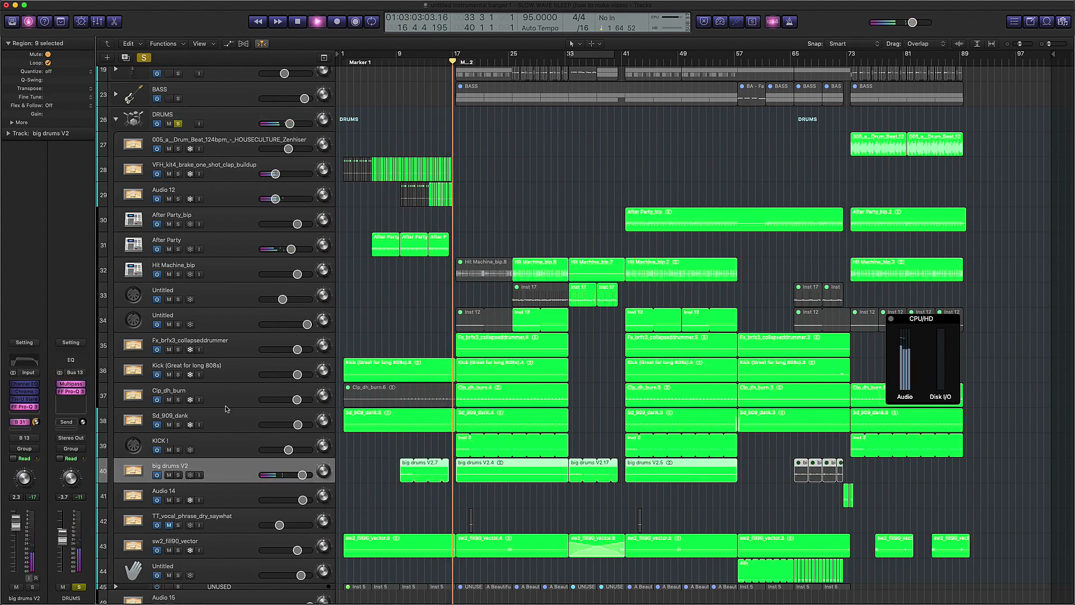
{"action": "left_click", "coordinate": [249, 392]}
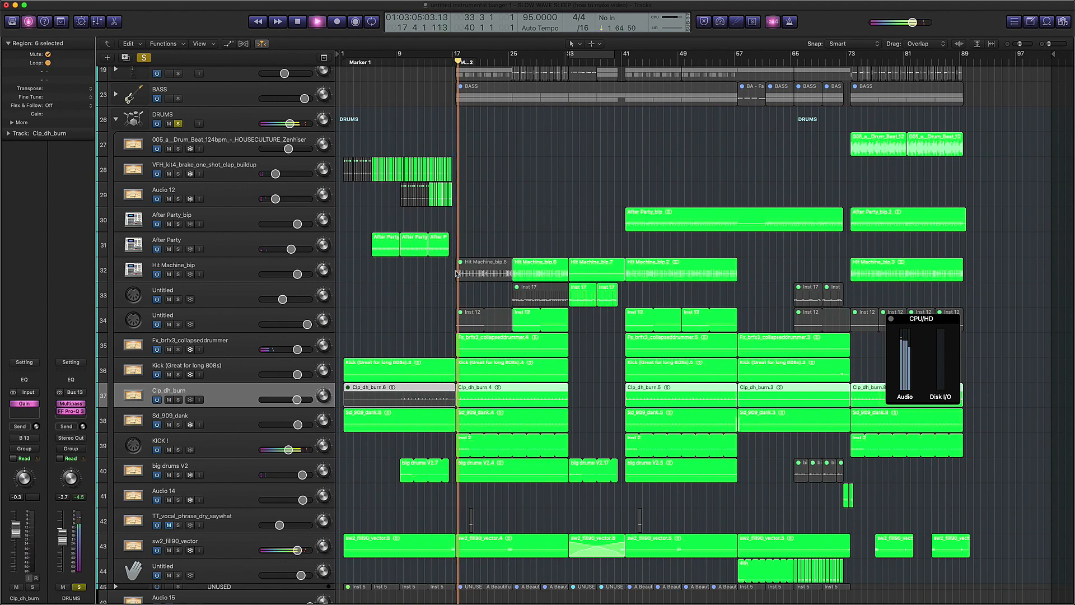
{"action": "key", "text": "space"}
- Place the playhead at bar 31 and look over the full drum arrangement across all its tracks
{"action": "scroll", "coordinate": [499, 277], "scroll_direction": "down", "scroll_amount": 3}
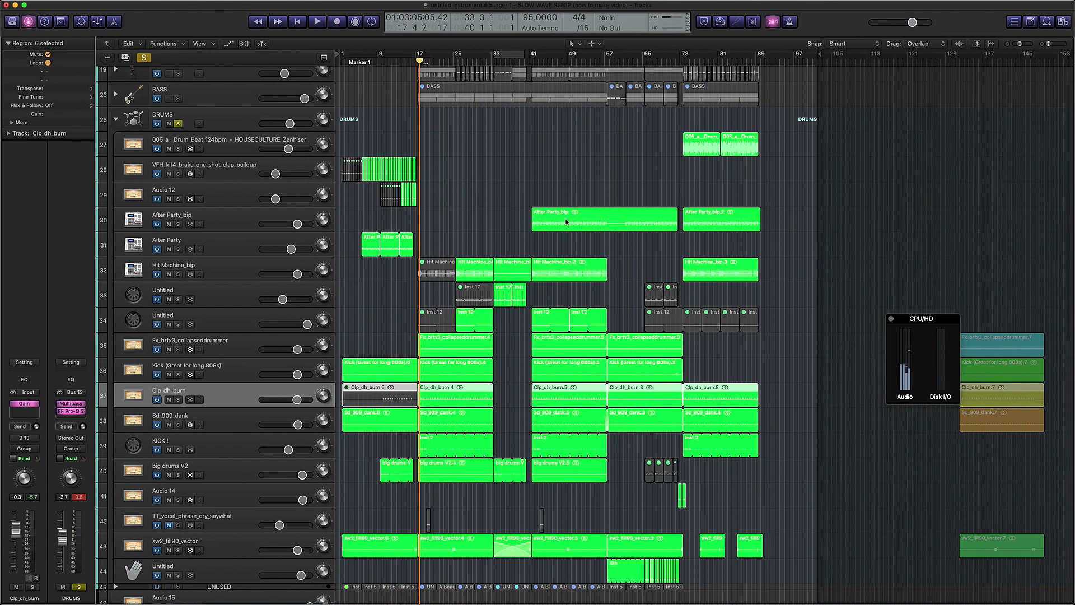
{"action": "left_click", "coordinate": [482, 61]}
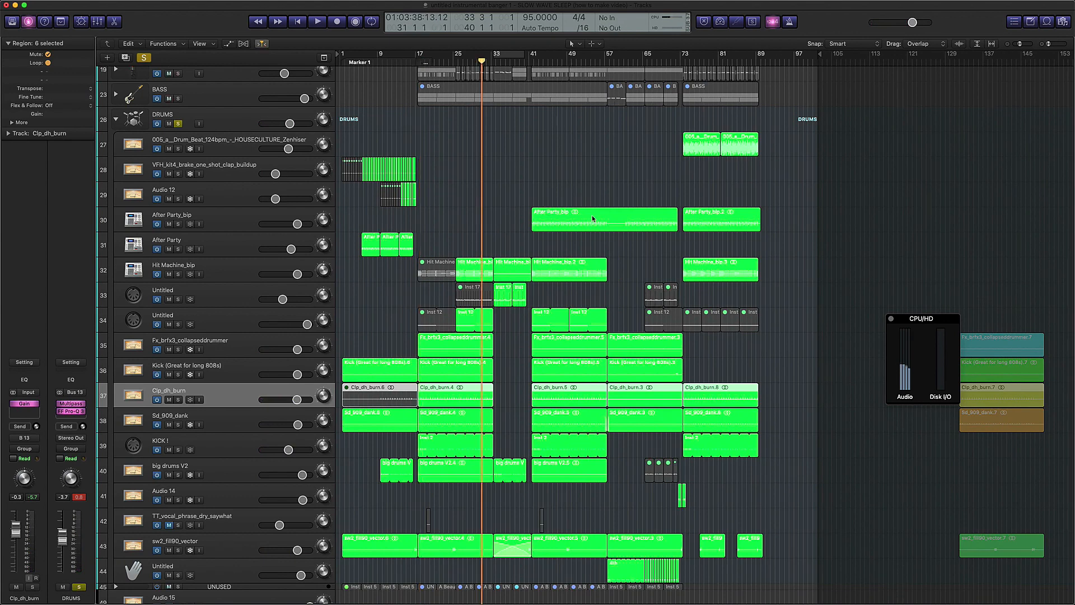
{"action": "scroll", "coordinate": [674, 203], "scroll_direction": "up", "scroll_amount": 3}
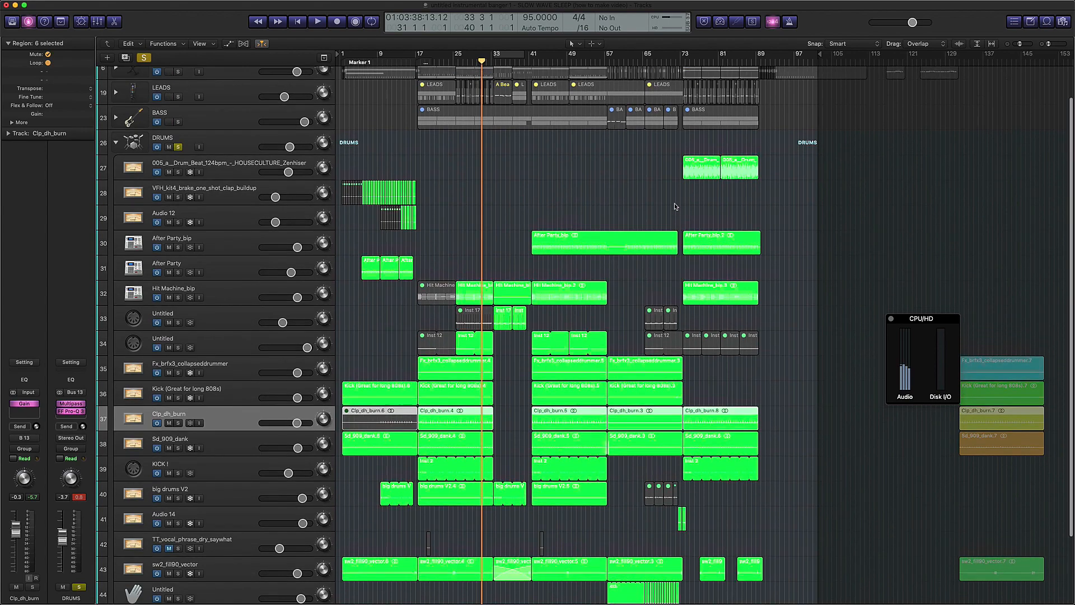
{"action": "scroll", "coordinate": [674, 203], "scroll_direction": "down", "scroll_amount": 5}
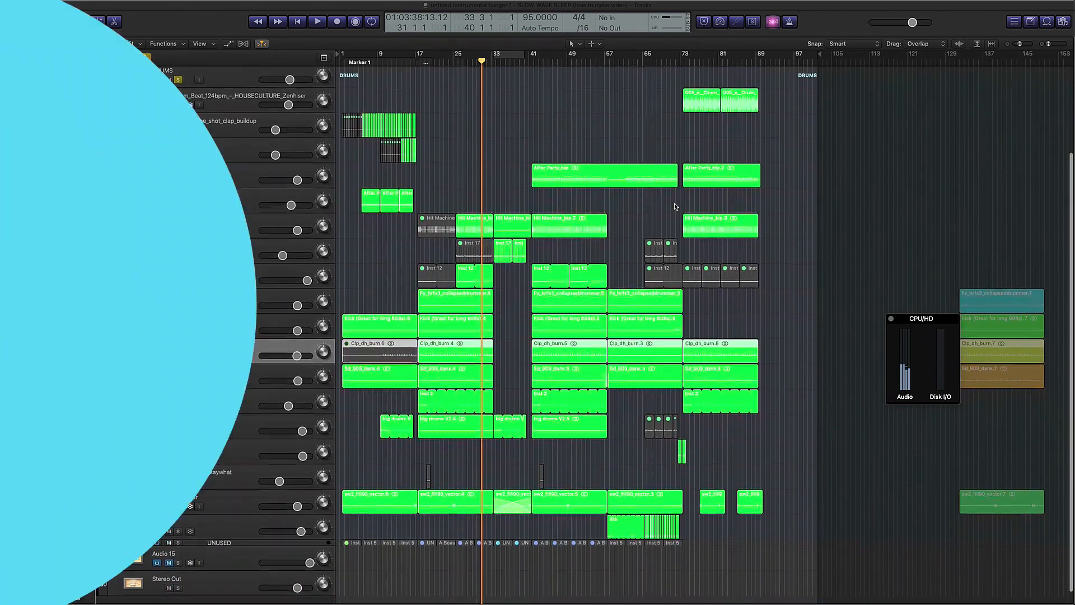